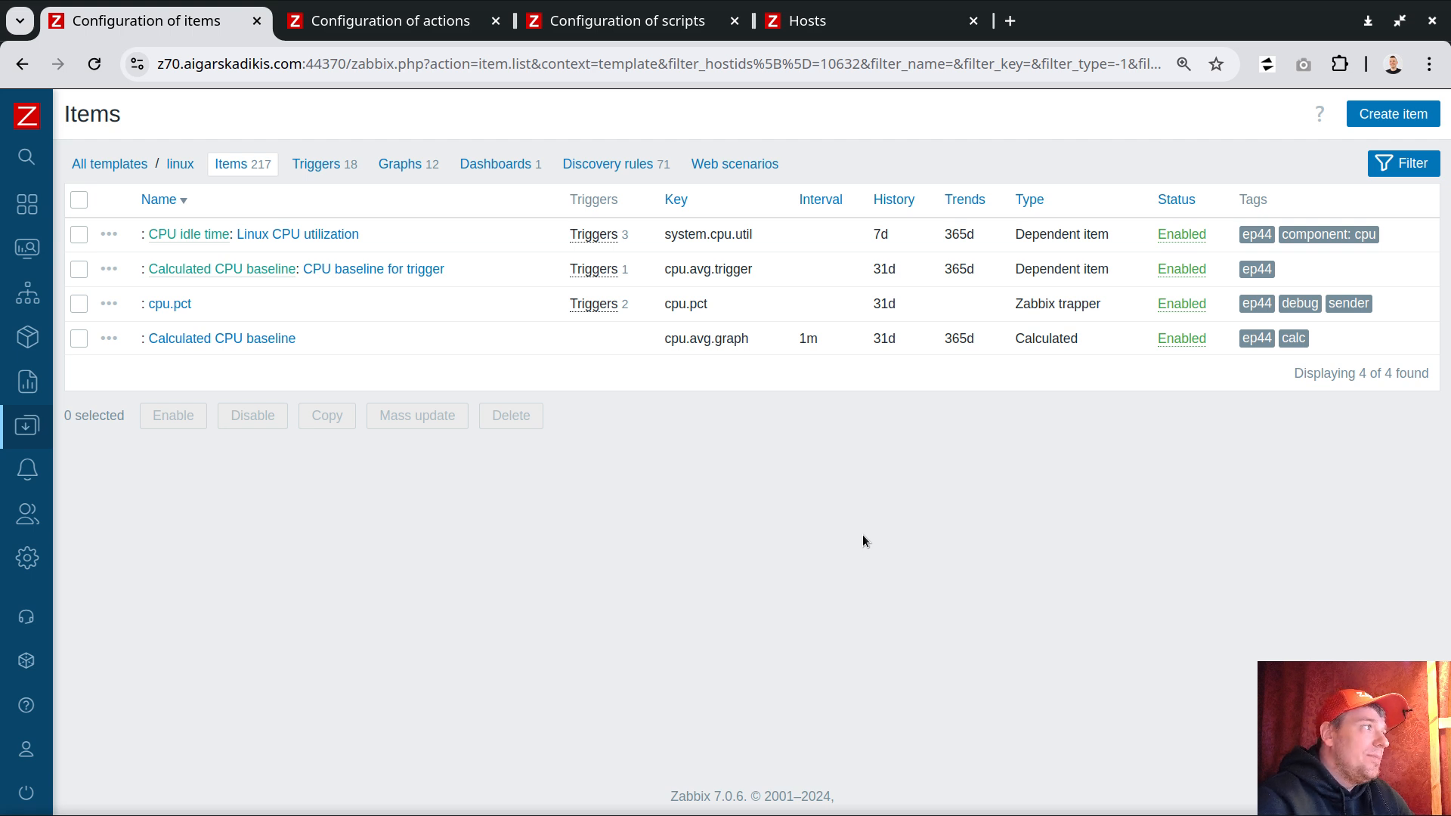
Step: Open the Calculated CPU baseline item and examine the parts of its formula, then close the dialog without saving
click(229, 345)
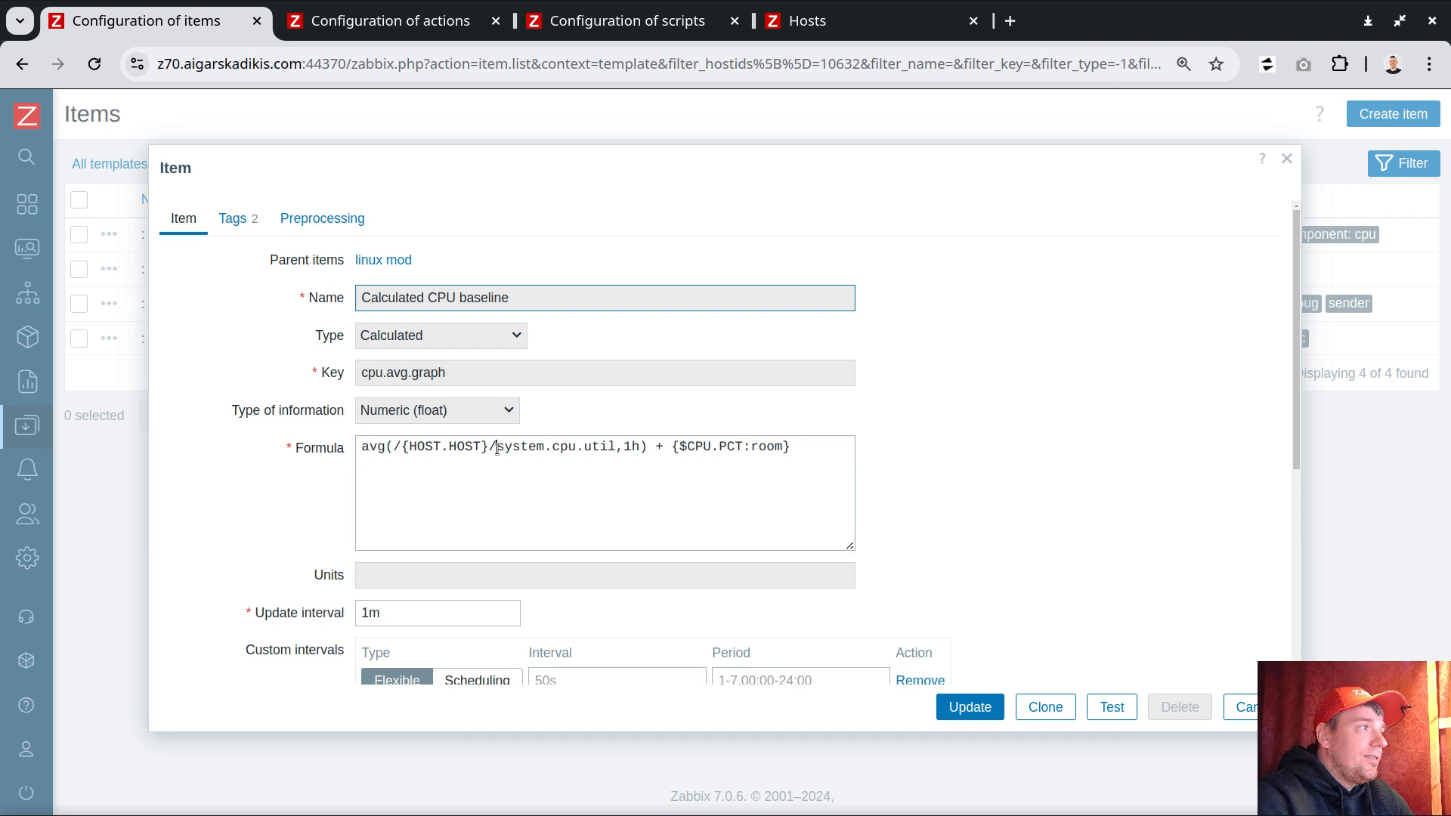
drag(496, 446, 617, 446)
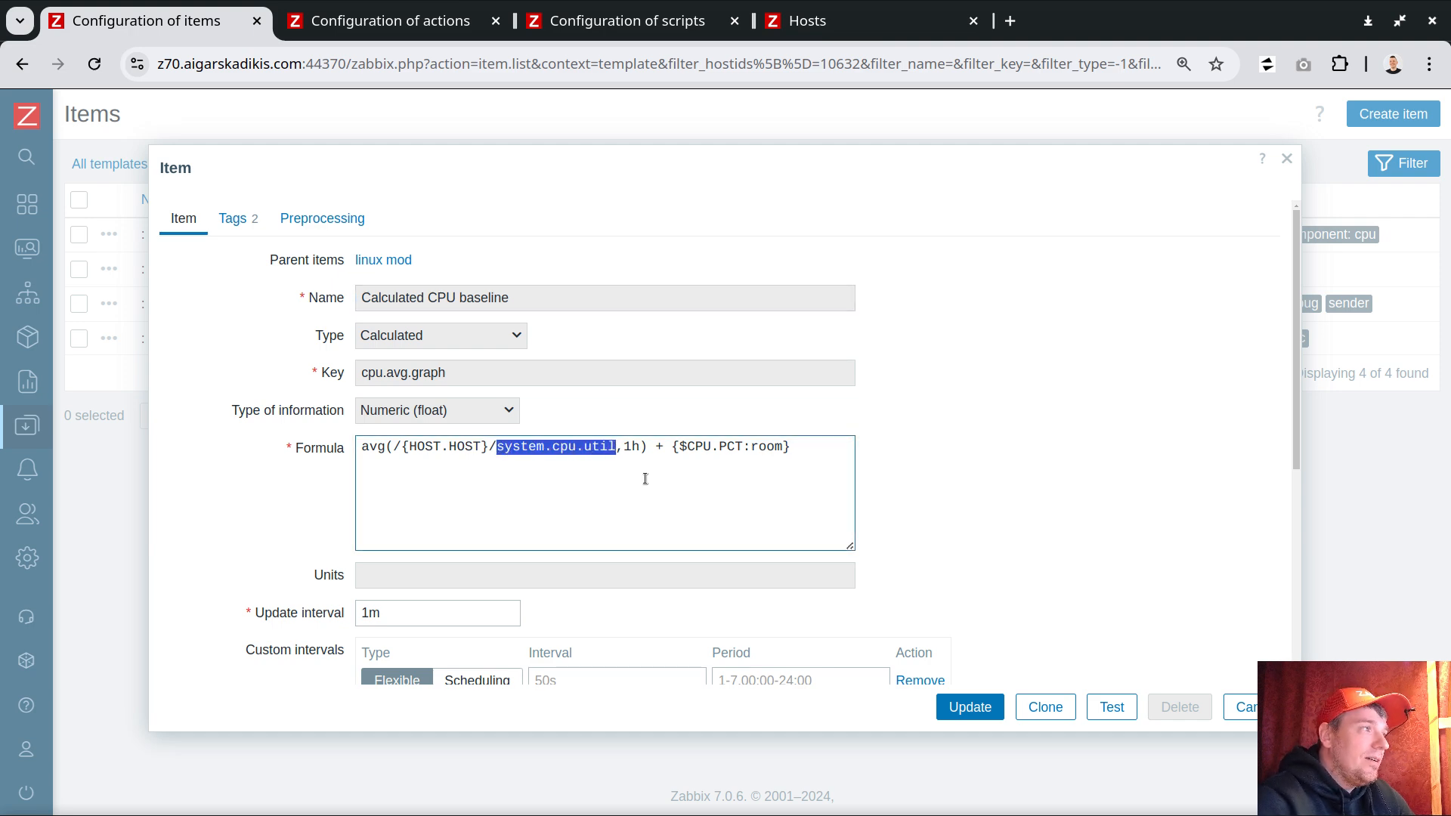
drag(642, 447, 627, 449)
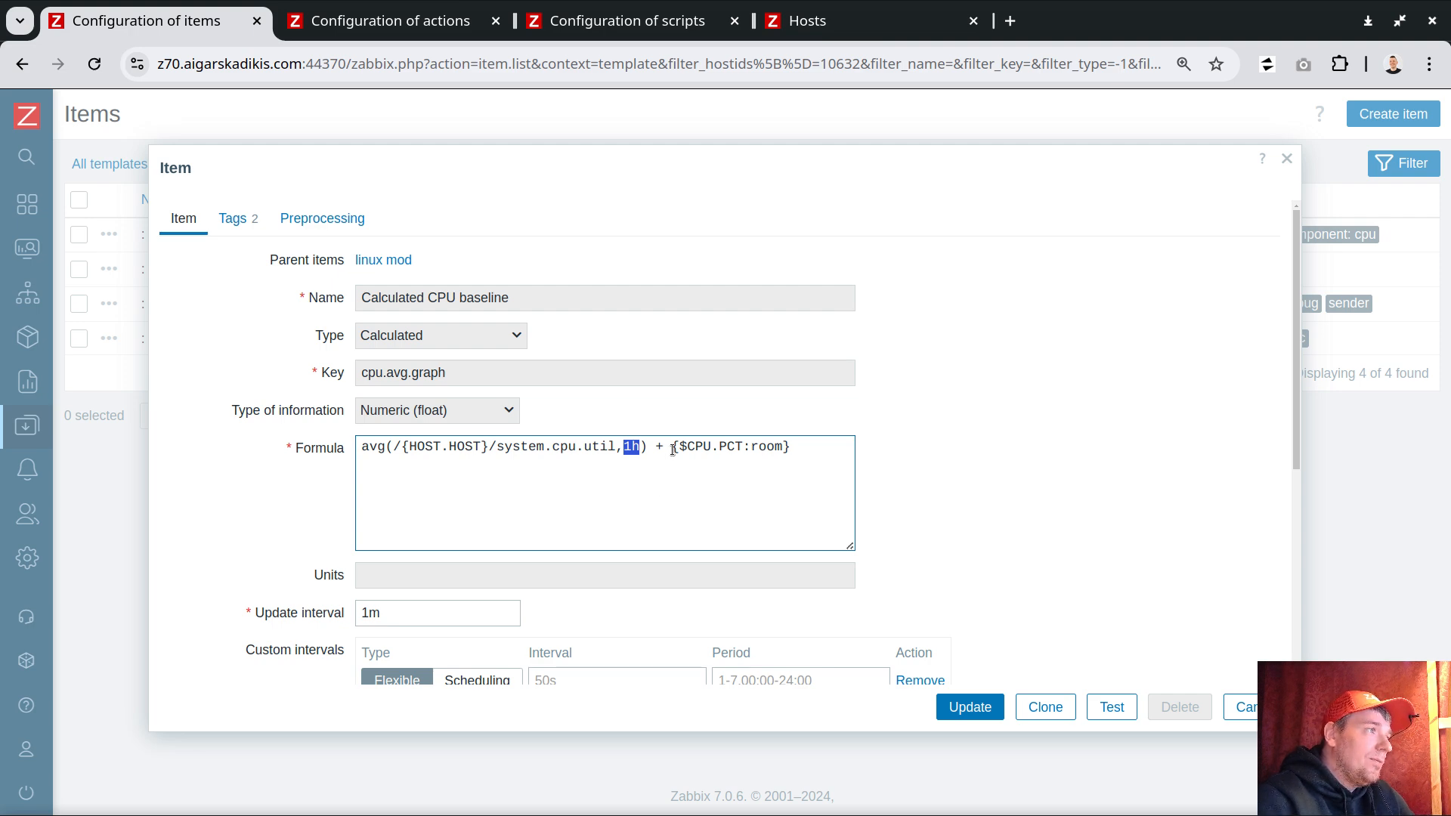
drag(671, 447, 824, 451)
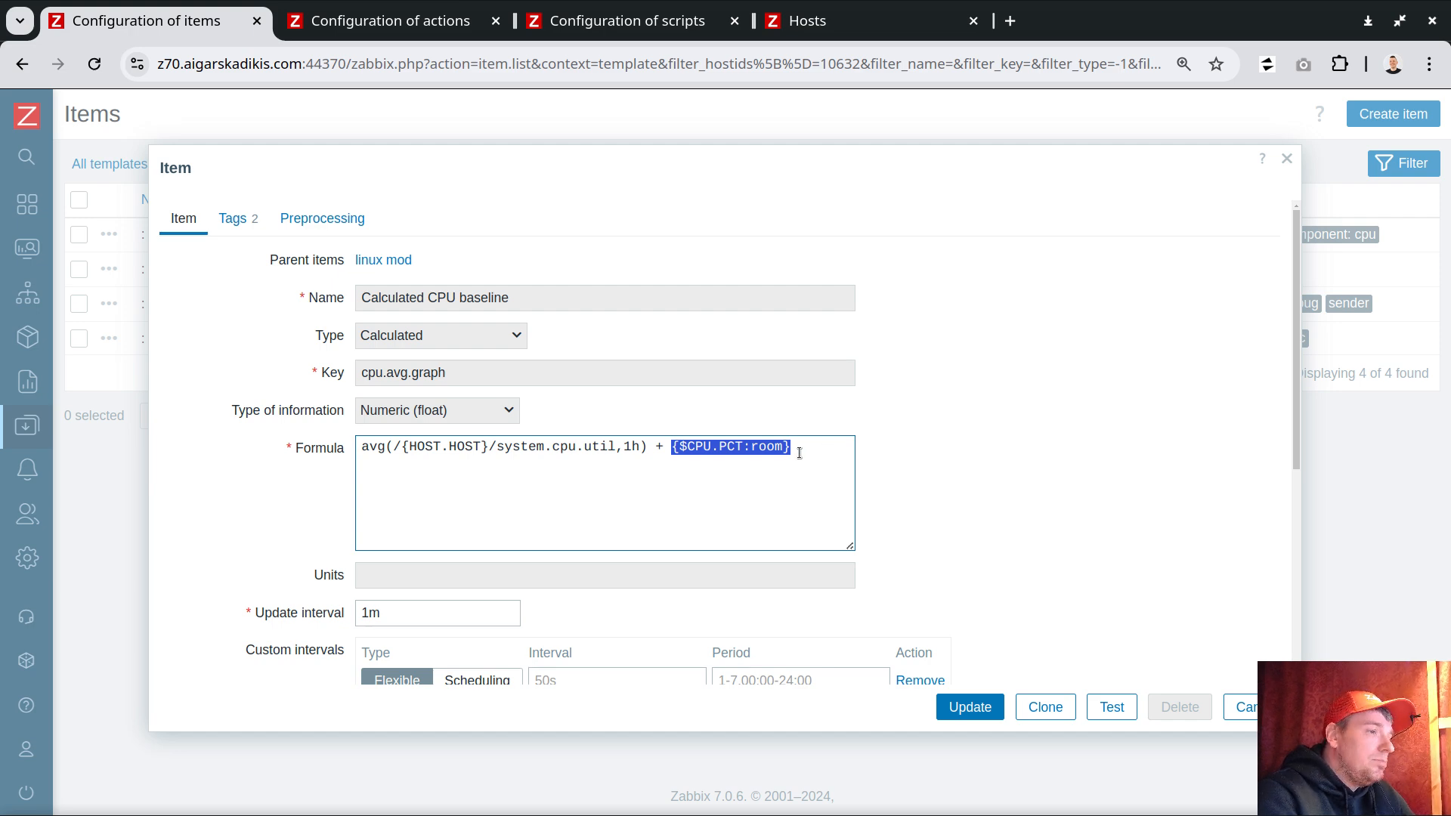
click(812, 458)
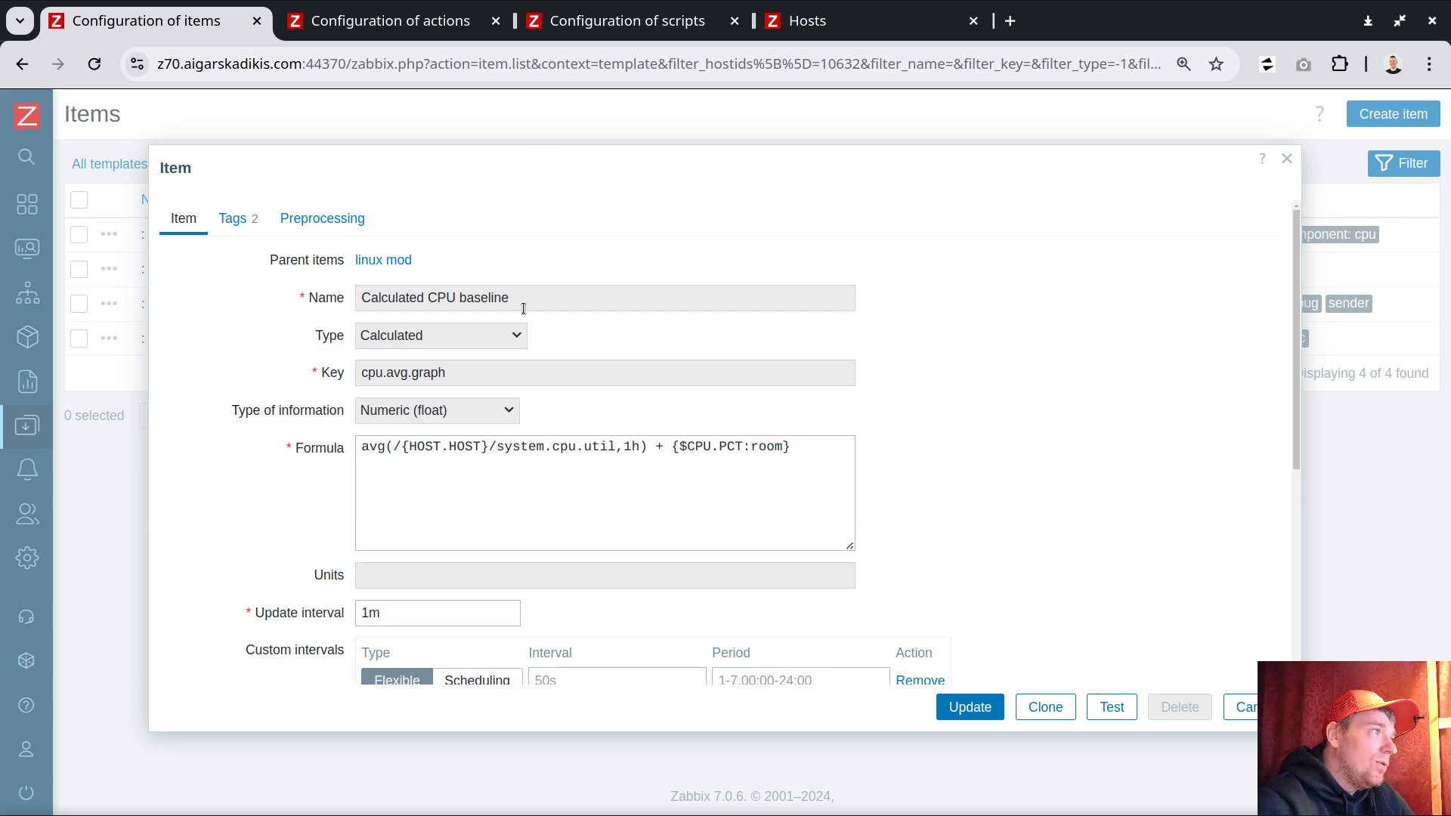
drag(496, 446, 609, 446)
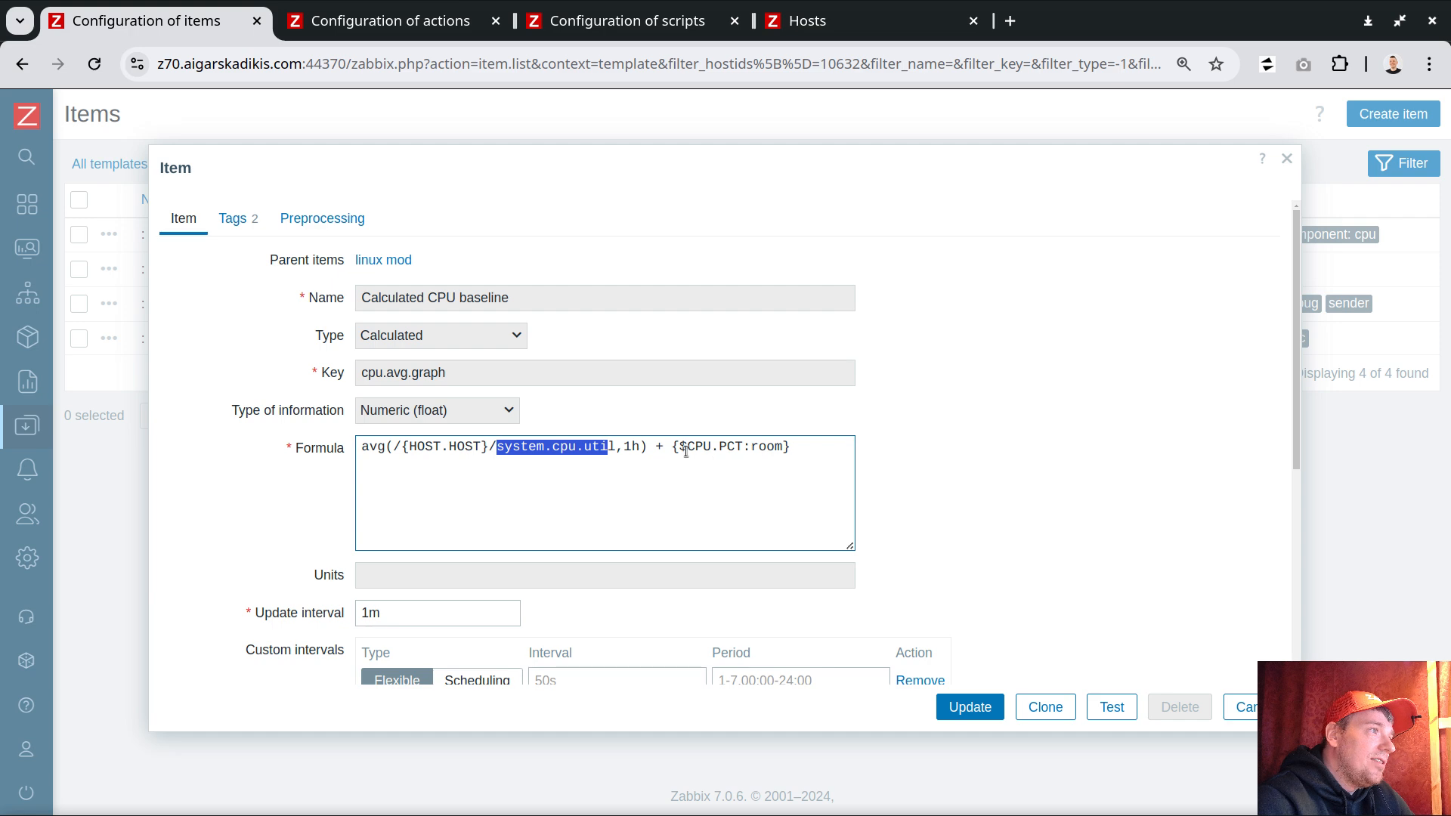
drag(797, 452, 671, 447)
key(Right)
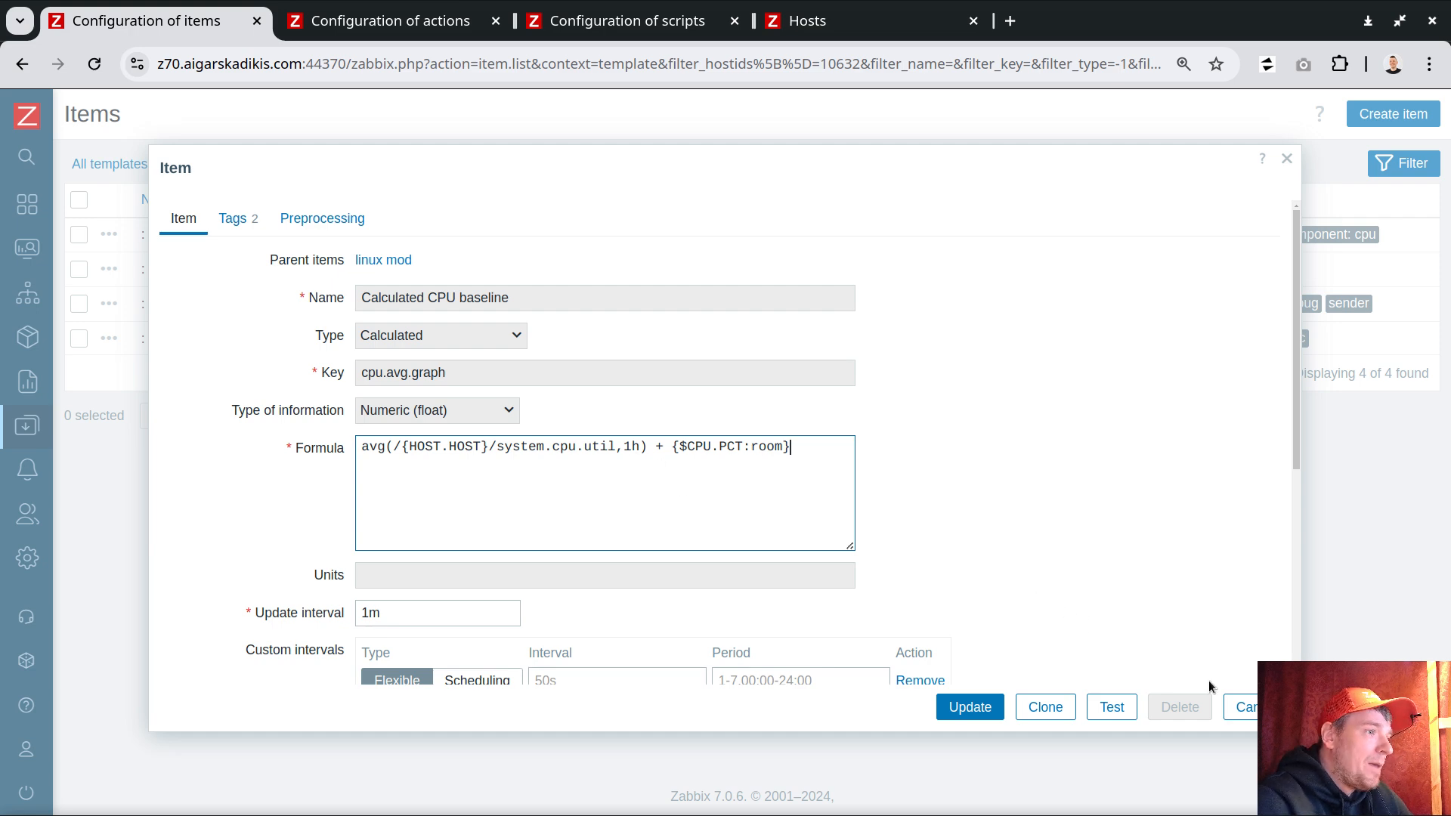
click(1238, 707)
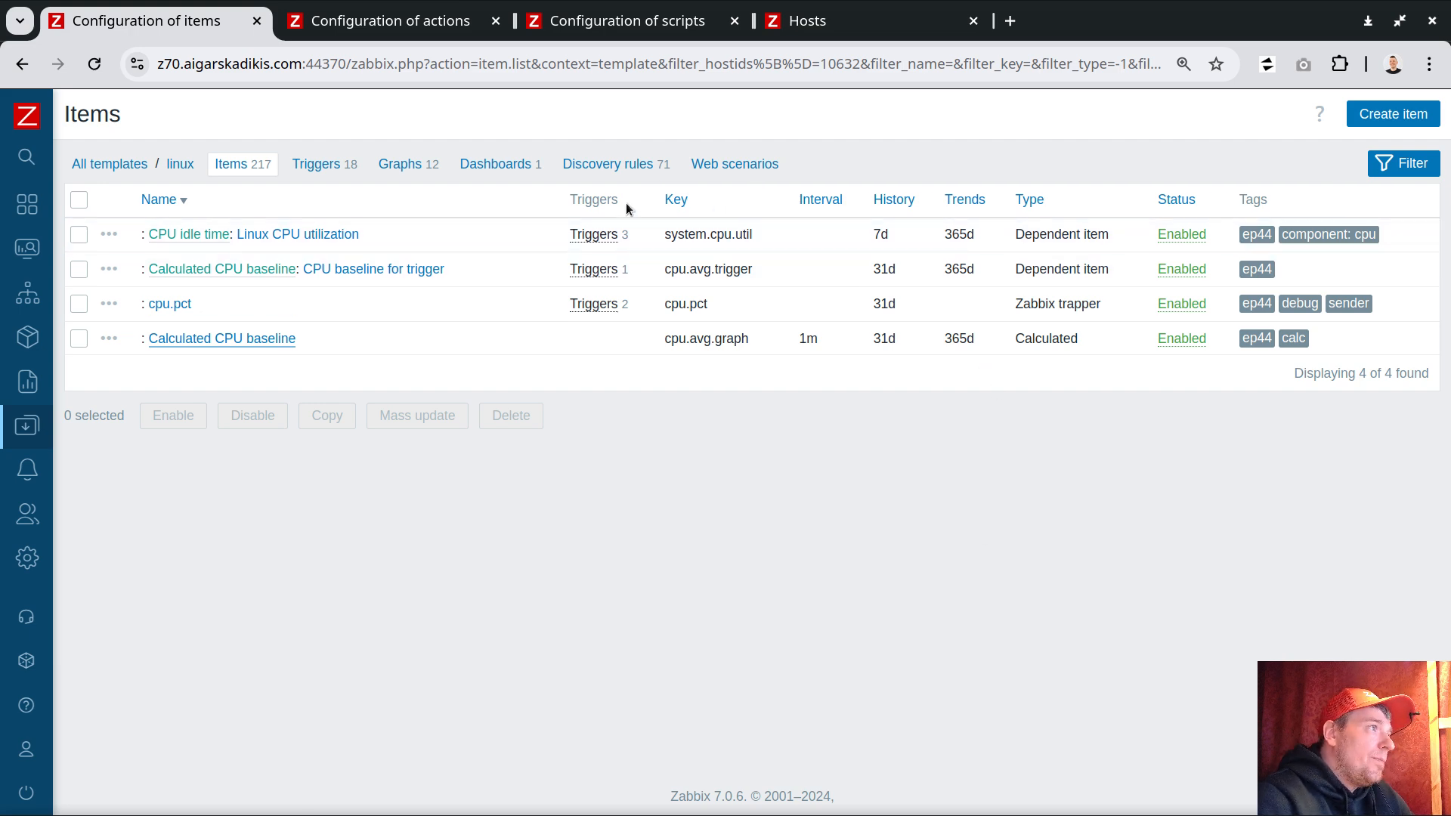
Step: Open the CPU increase VS trends trigger from the CPU idle time item and review its expression
click(601, 236)
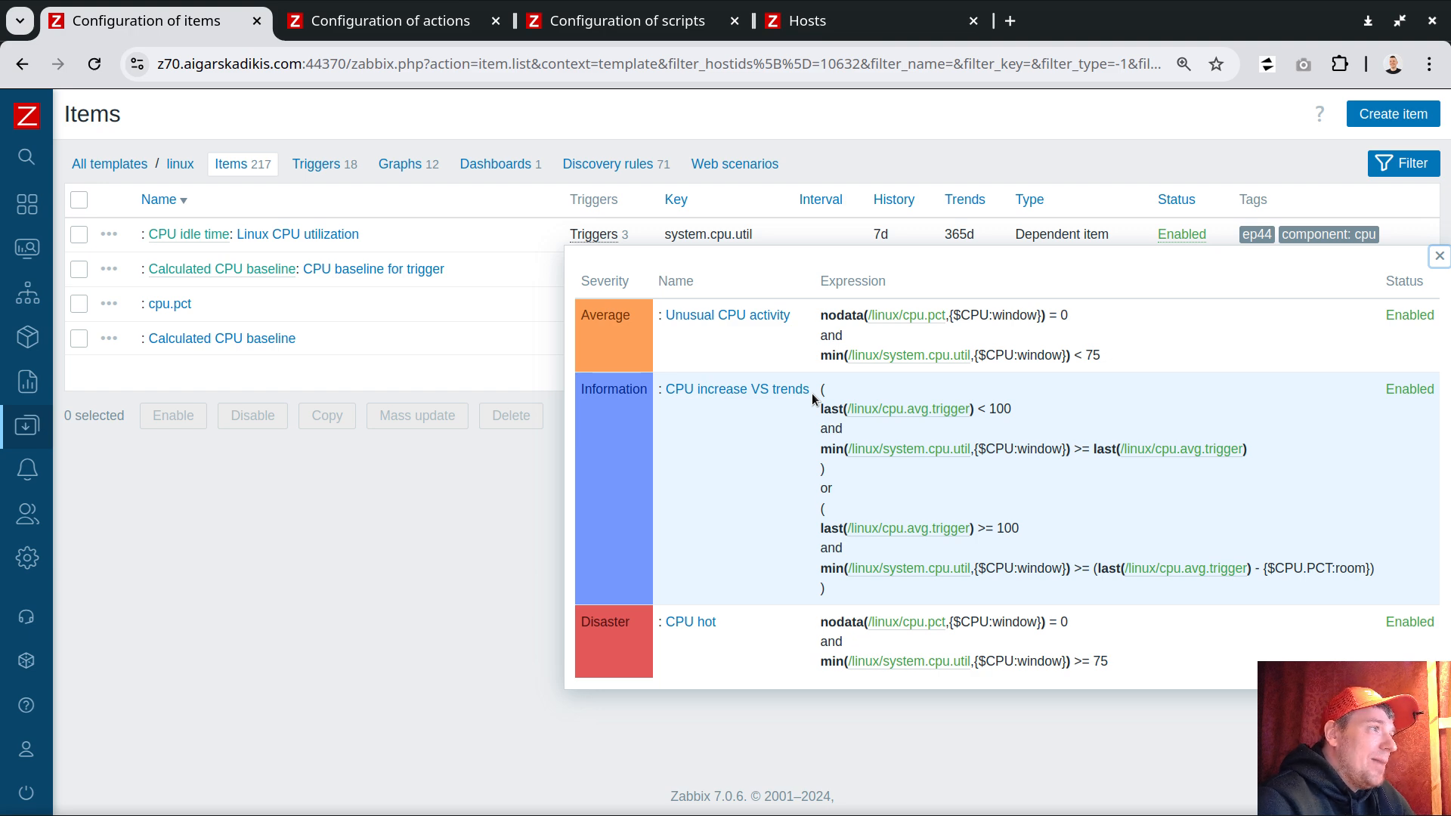
click(704, 391)
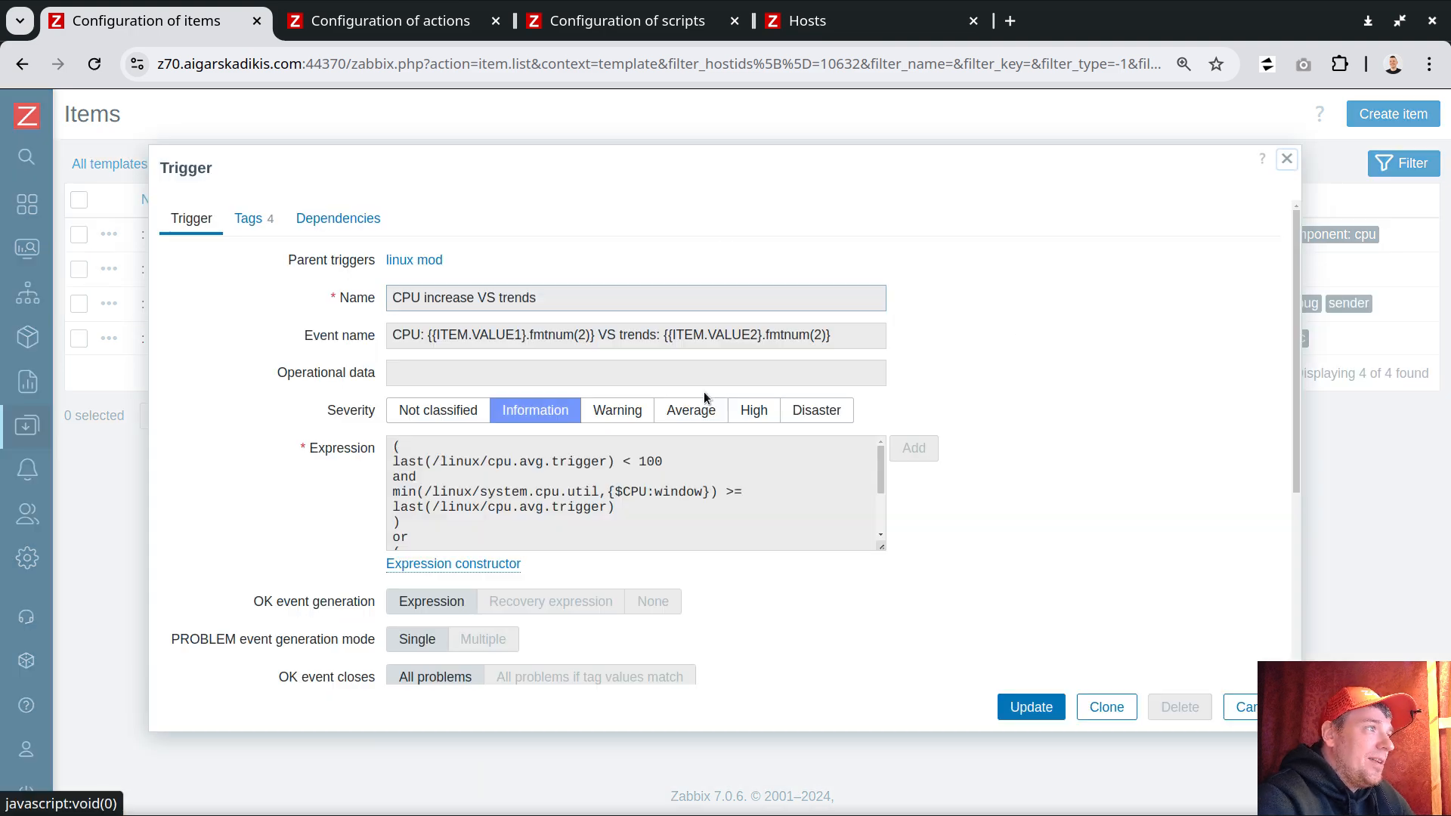
scroll(499, 427, down, 5)
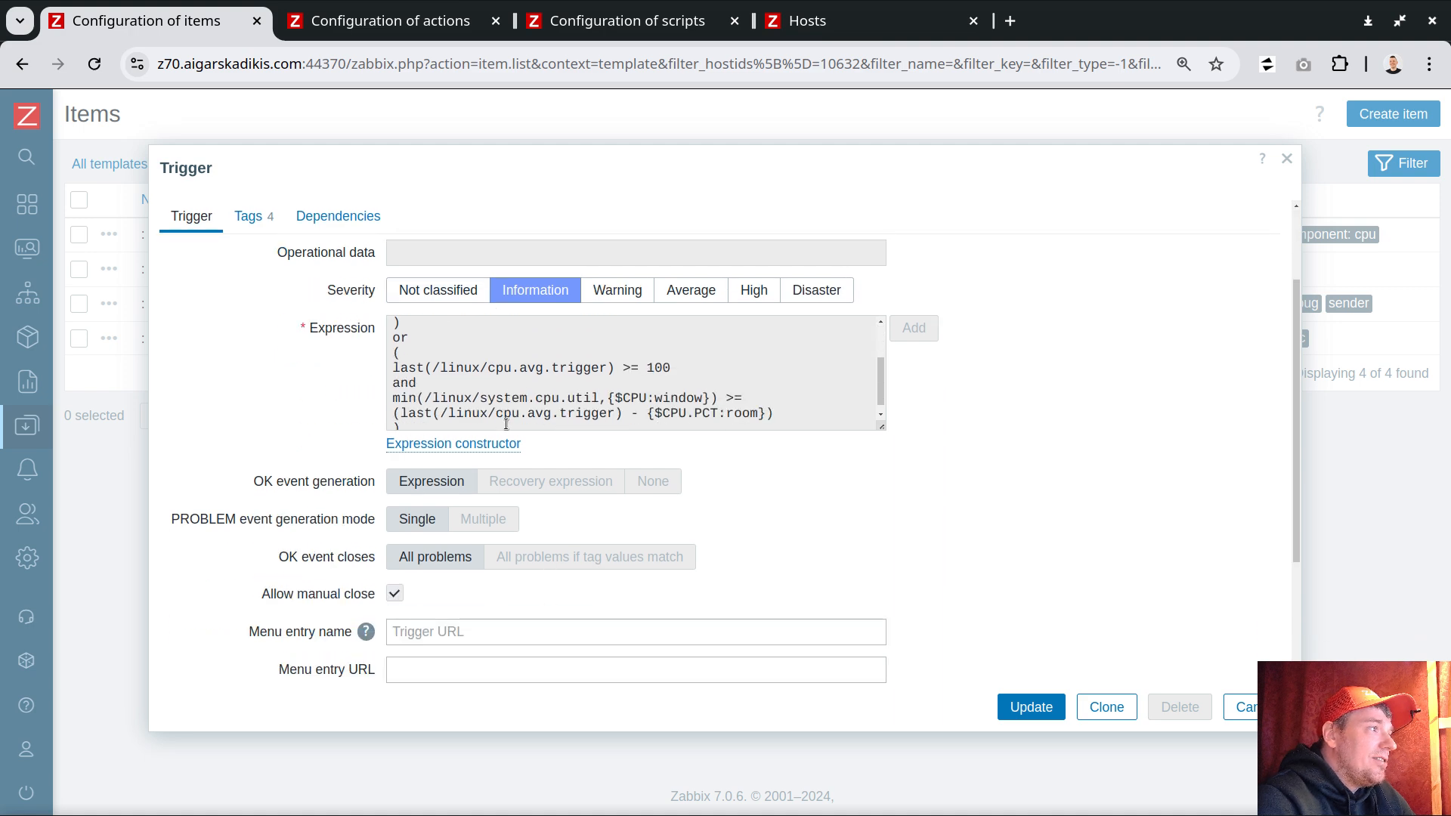
scroll(506, 420, down, 1)
scroll(838, 528, down, 3)
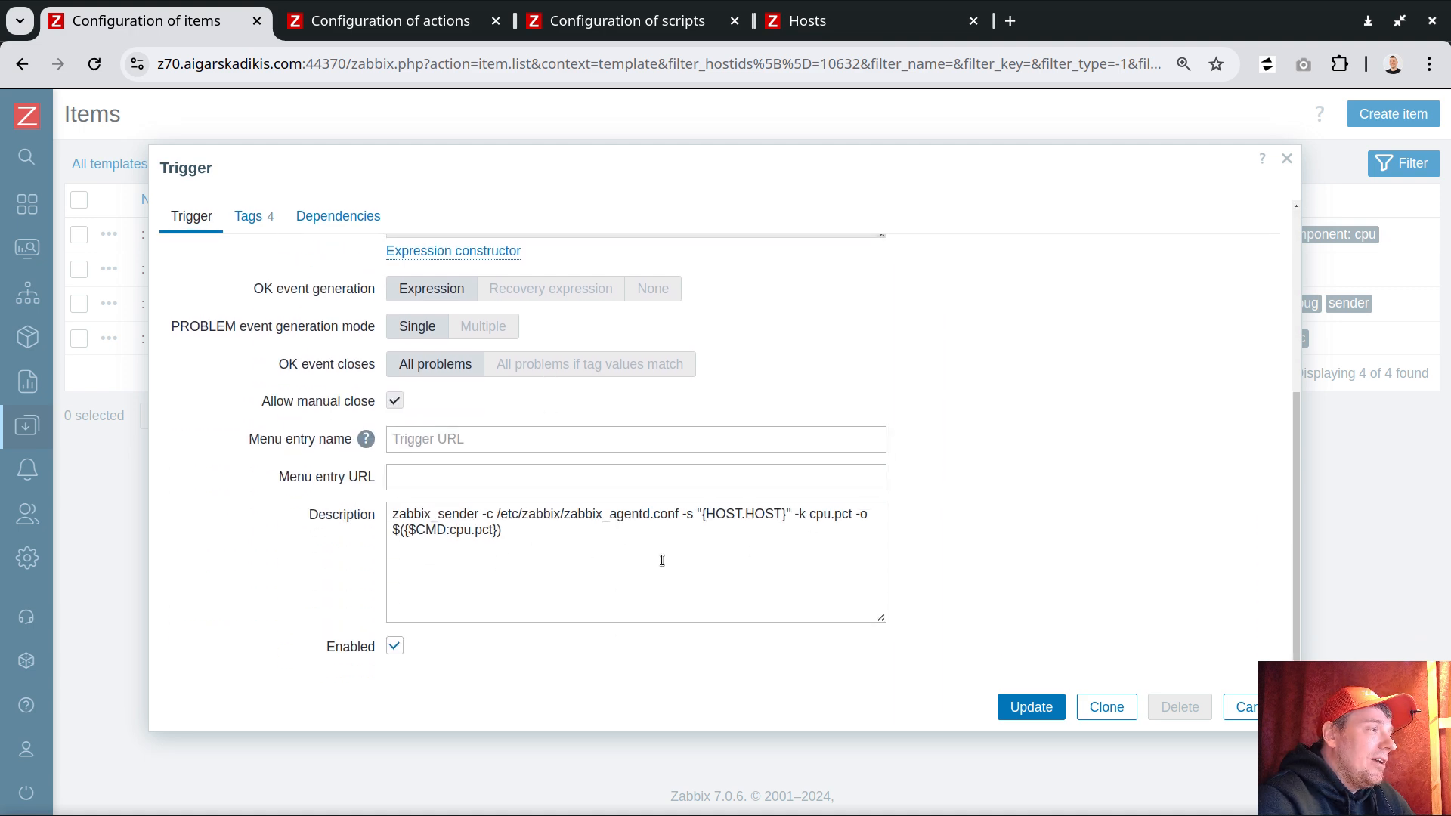
Step: Widen the trigger's description field and examine each part of its zabbix_sender command
drag(880, 617, 1059, 618)
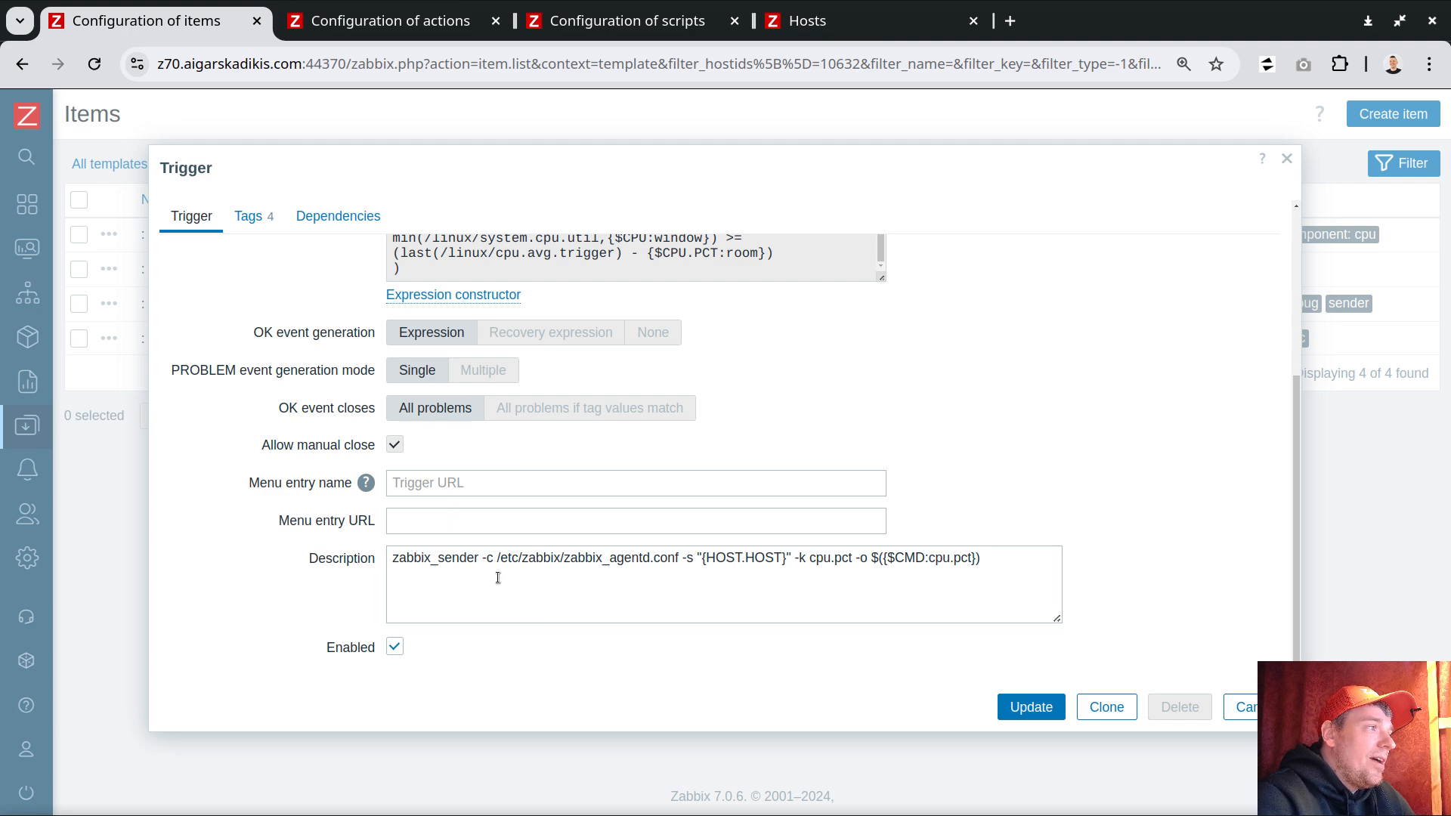
drag(480, 560, 382, 561)
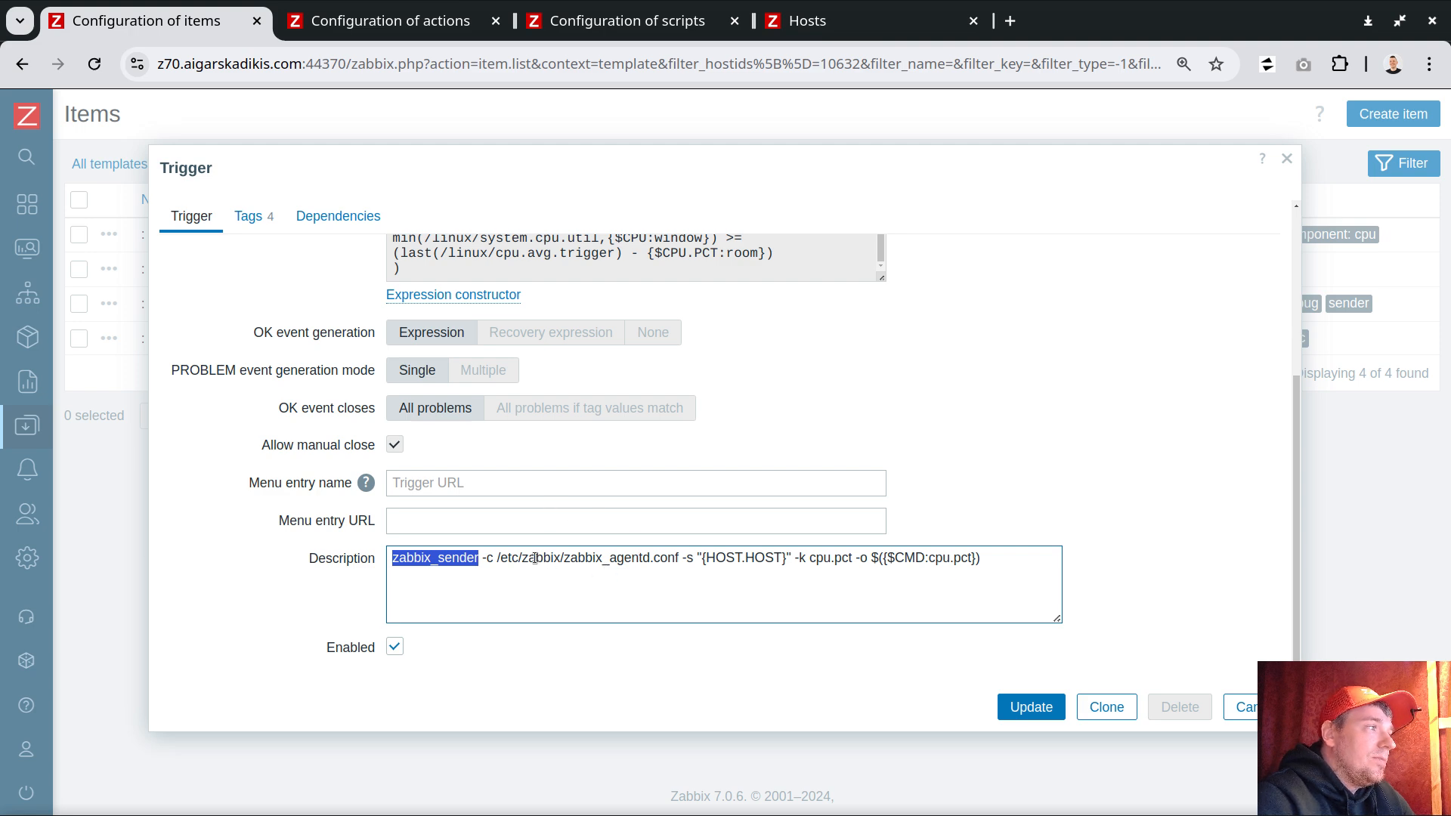
drag(497, 559, 653, 561)
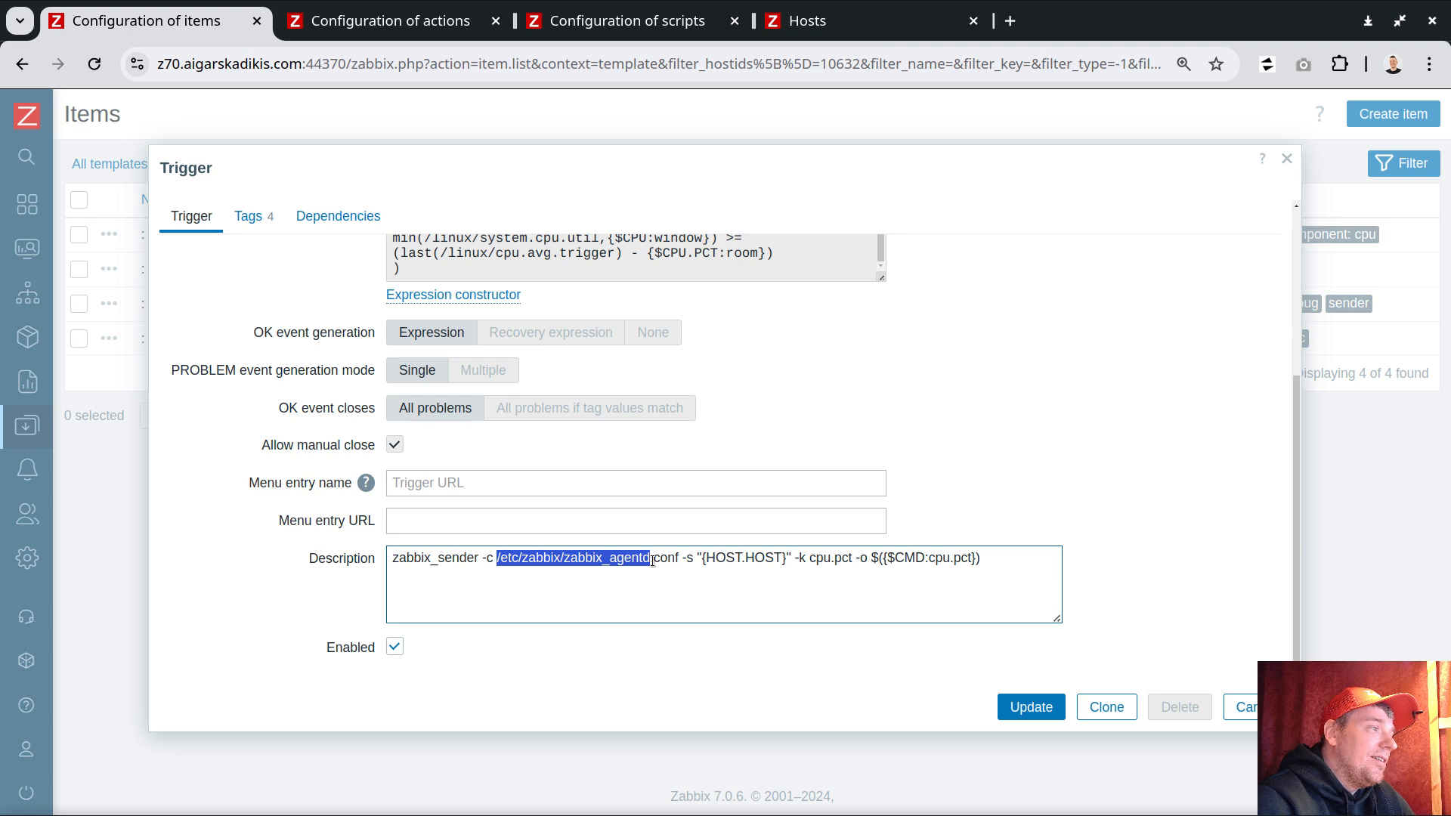
drag(697, 558, 792, 560)
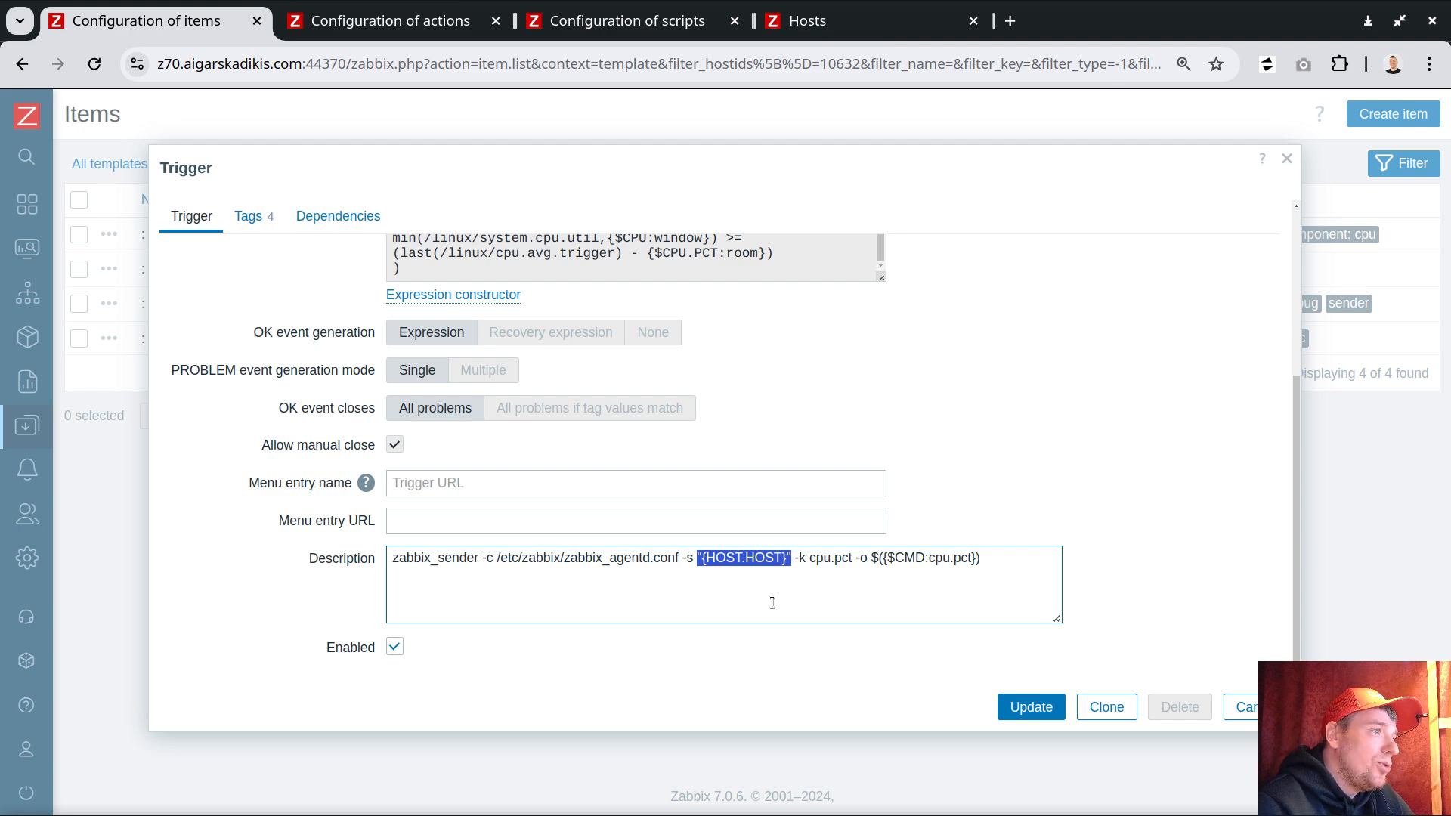
click(897, 579)
drag(877, 560, 978, 559)
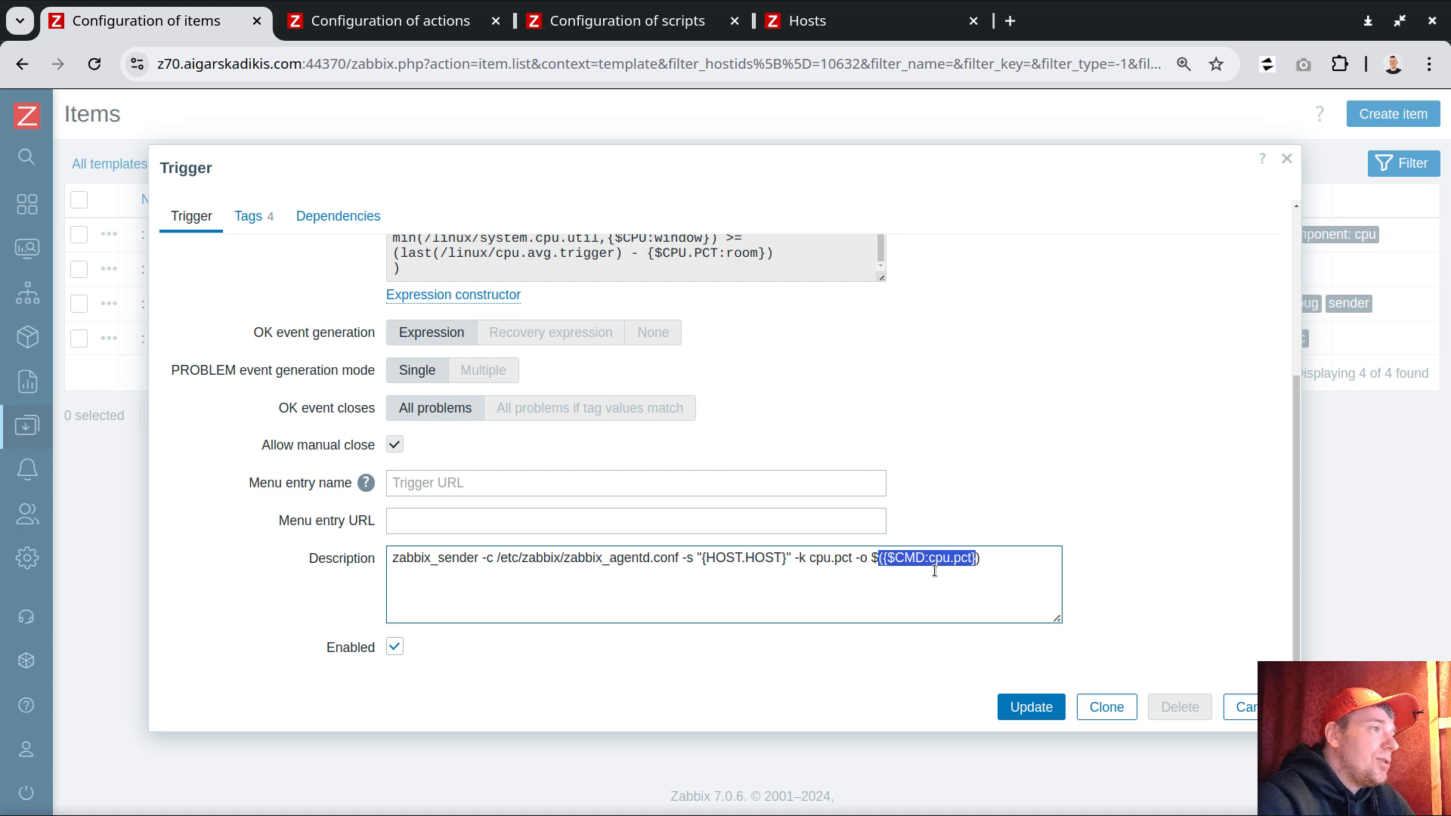
click(912, 559)
drag(882, 559, 977, 559)
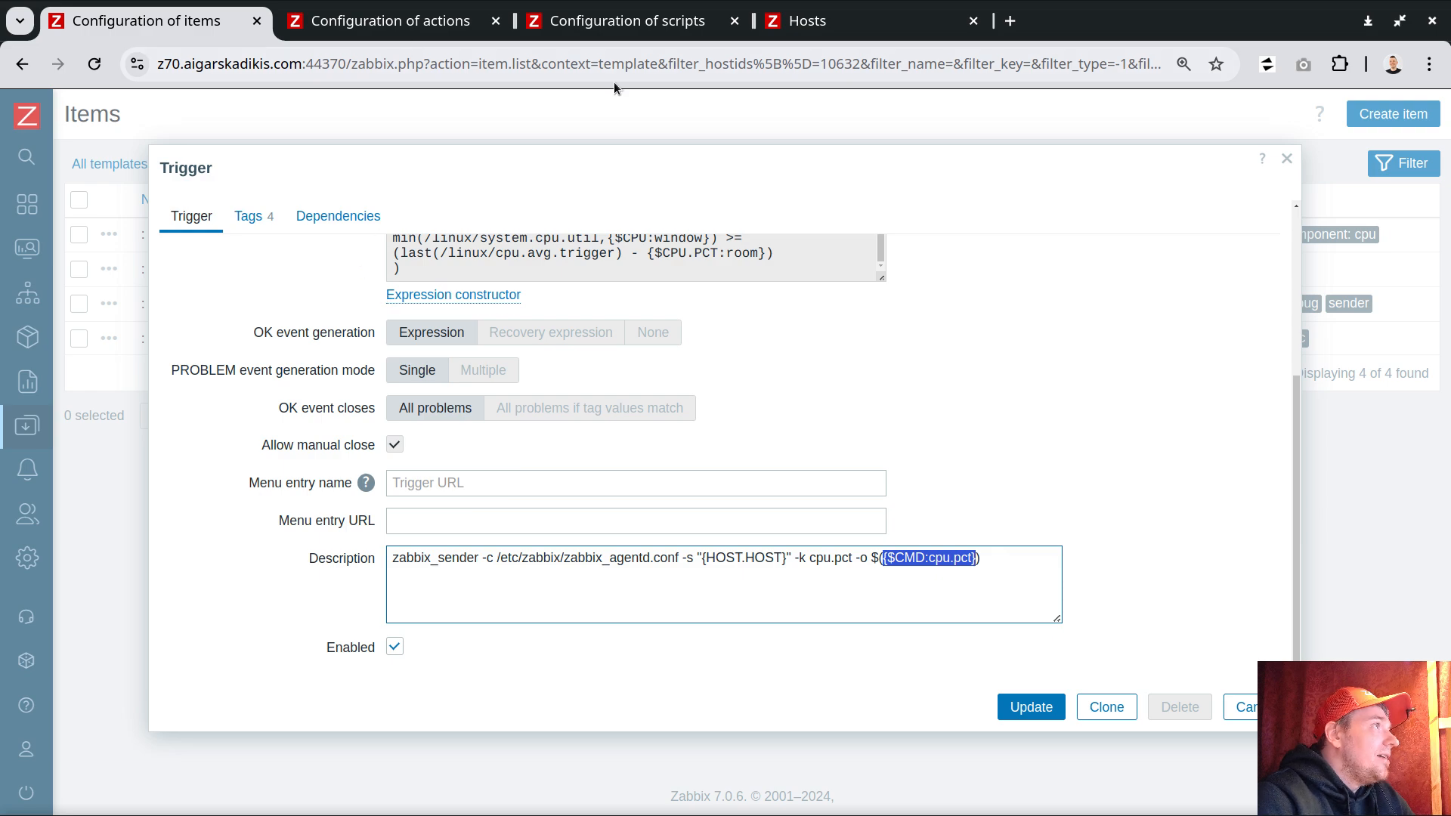
Step: Open the global Macros page in a new tab and switch to it
click(915, 16)
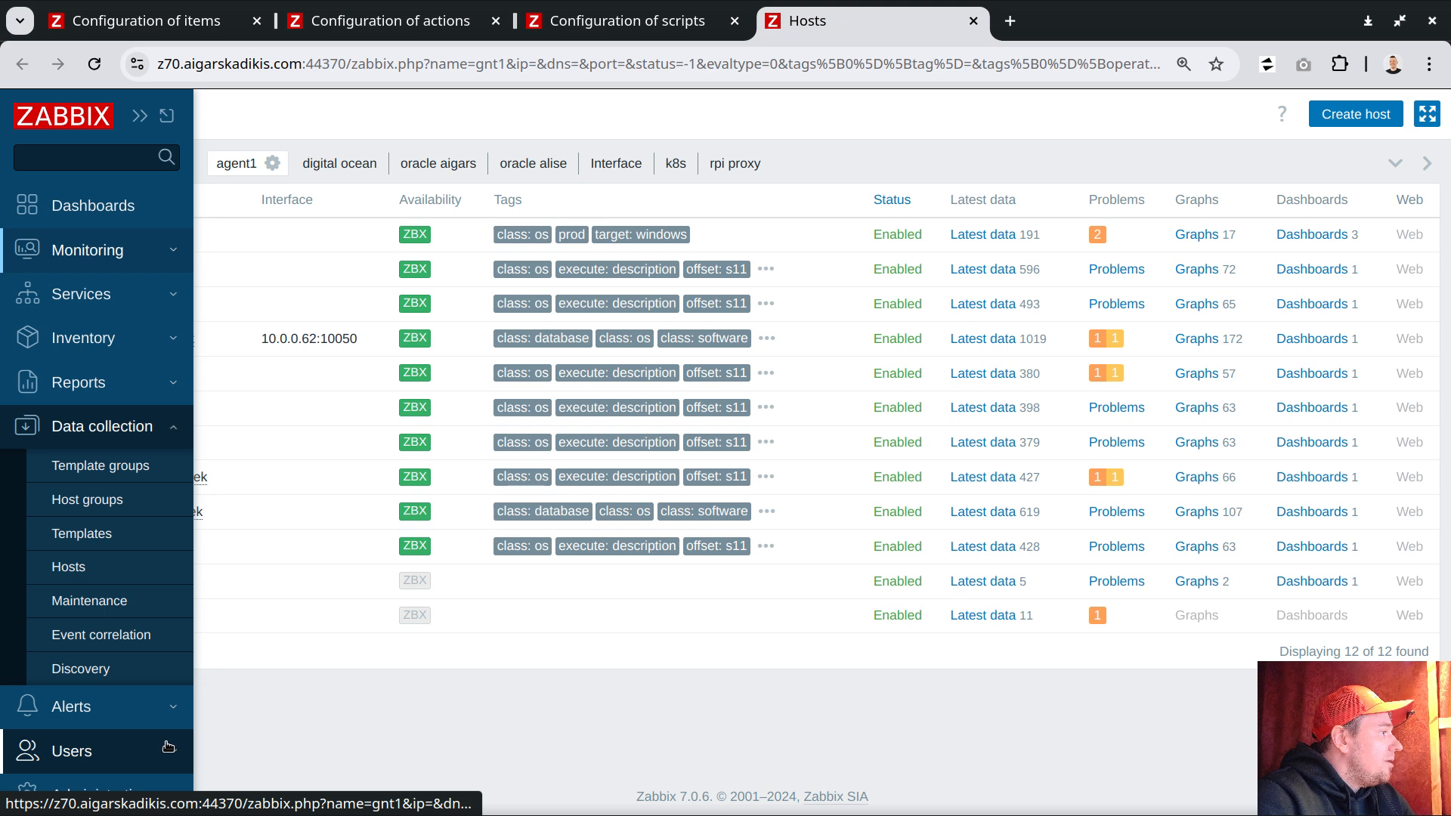
click(168, 749)
click(161, 726)
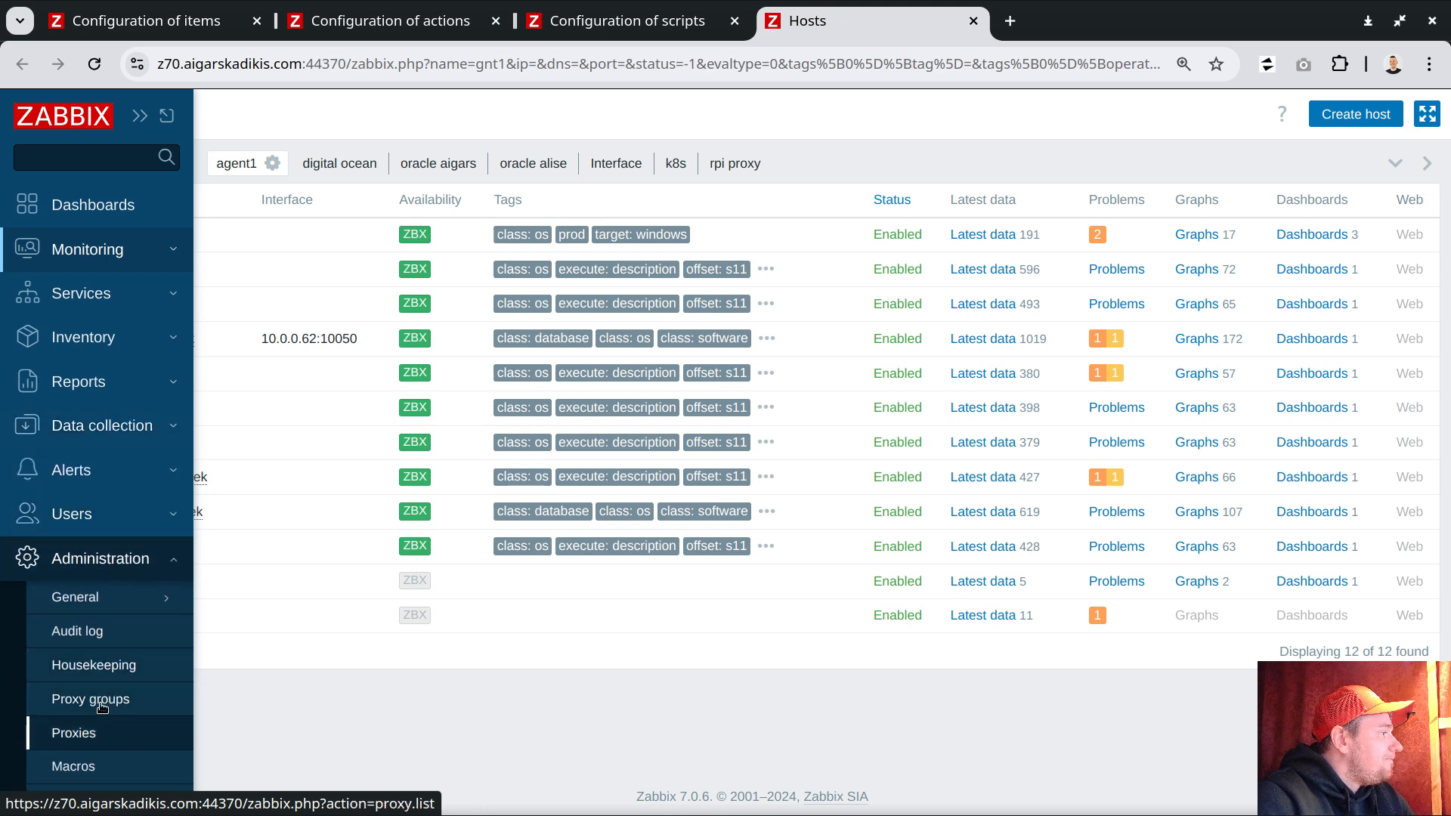
middle_click(92, 767)
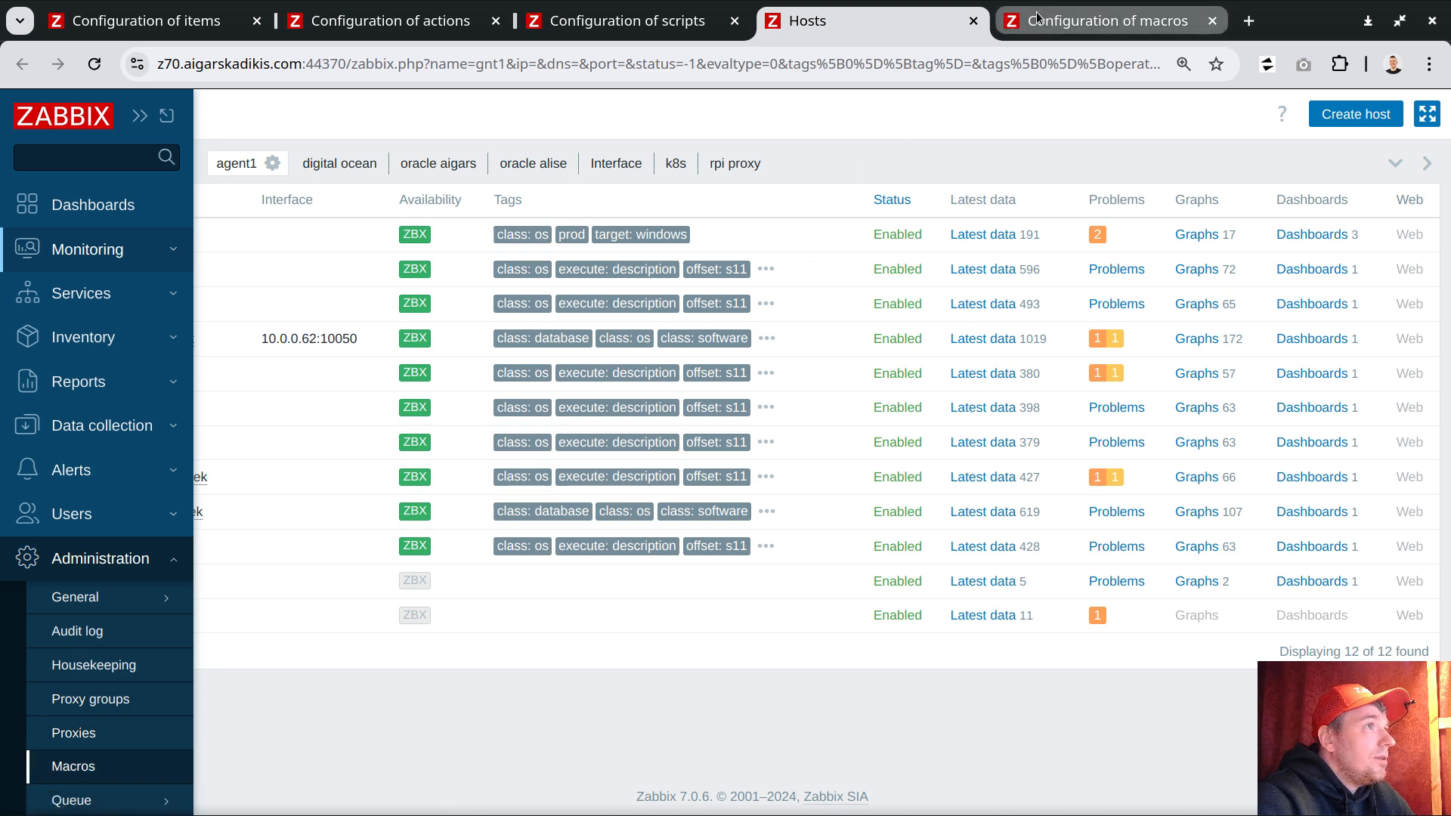
key(ctrl+Tab)
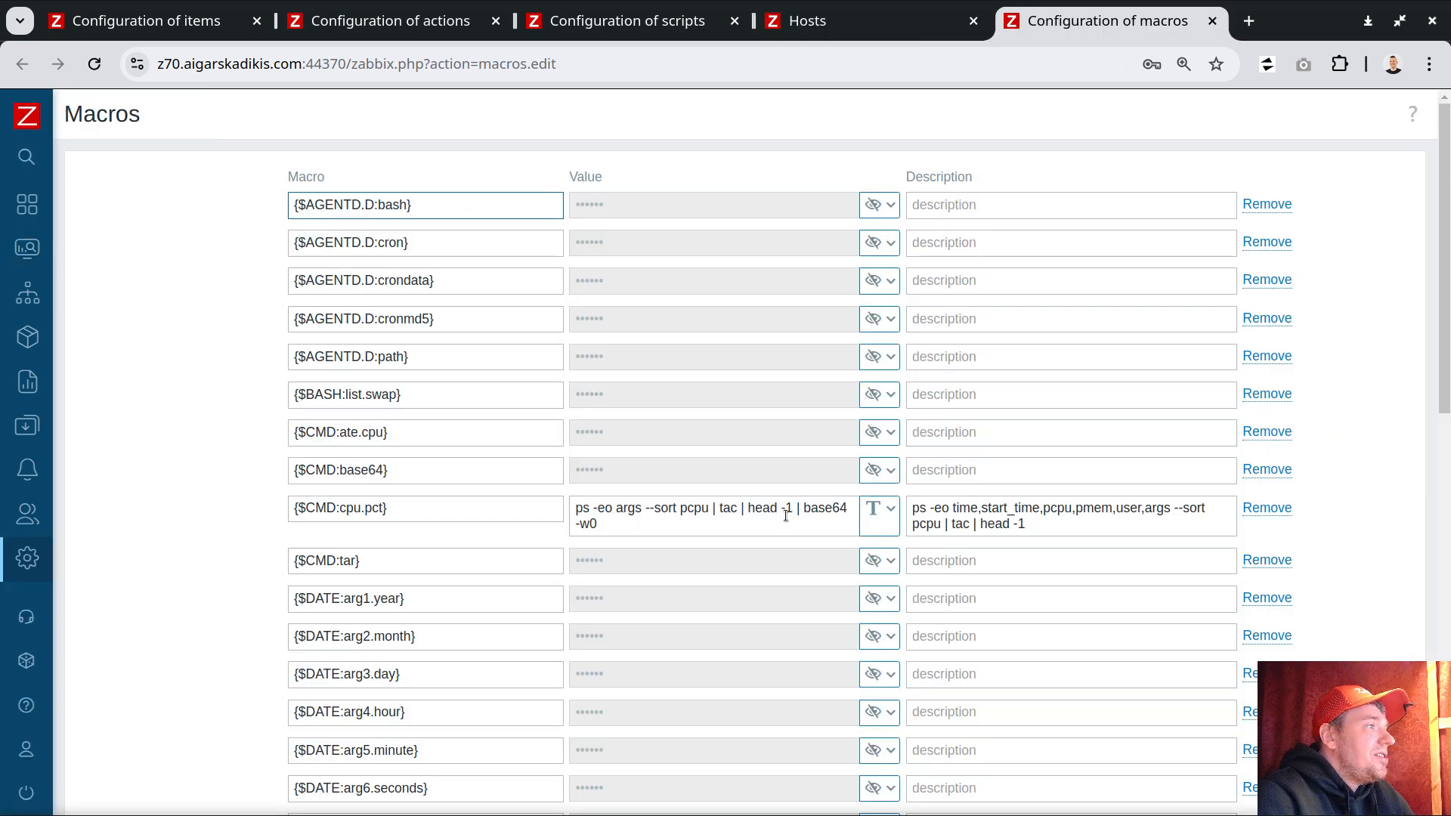
Step: Select and copy the whole value of the {$CMD:cpu.pct} macro
click(575, 508)
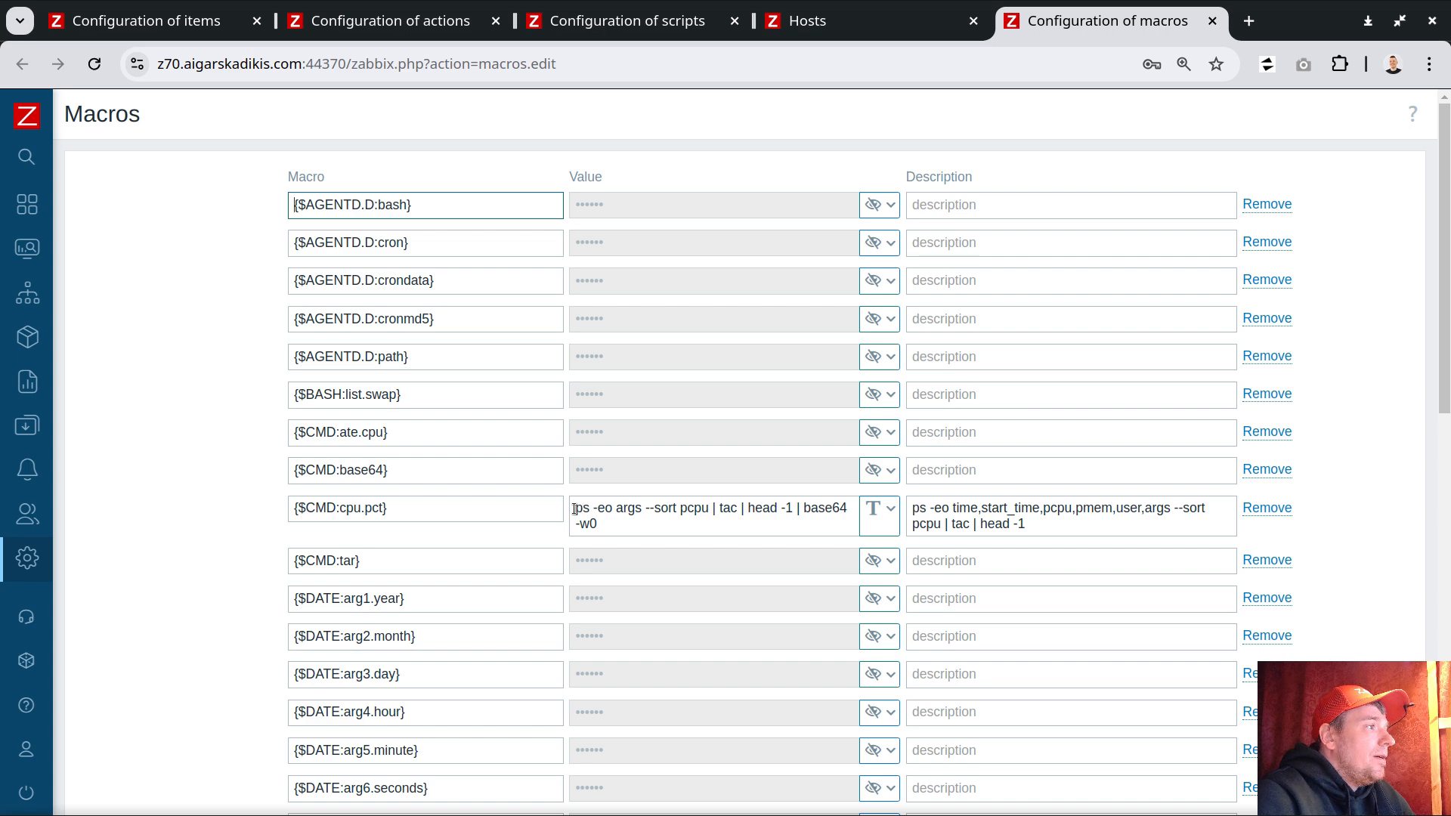
shift+click(831, 522)
right_click(811, 509)
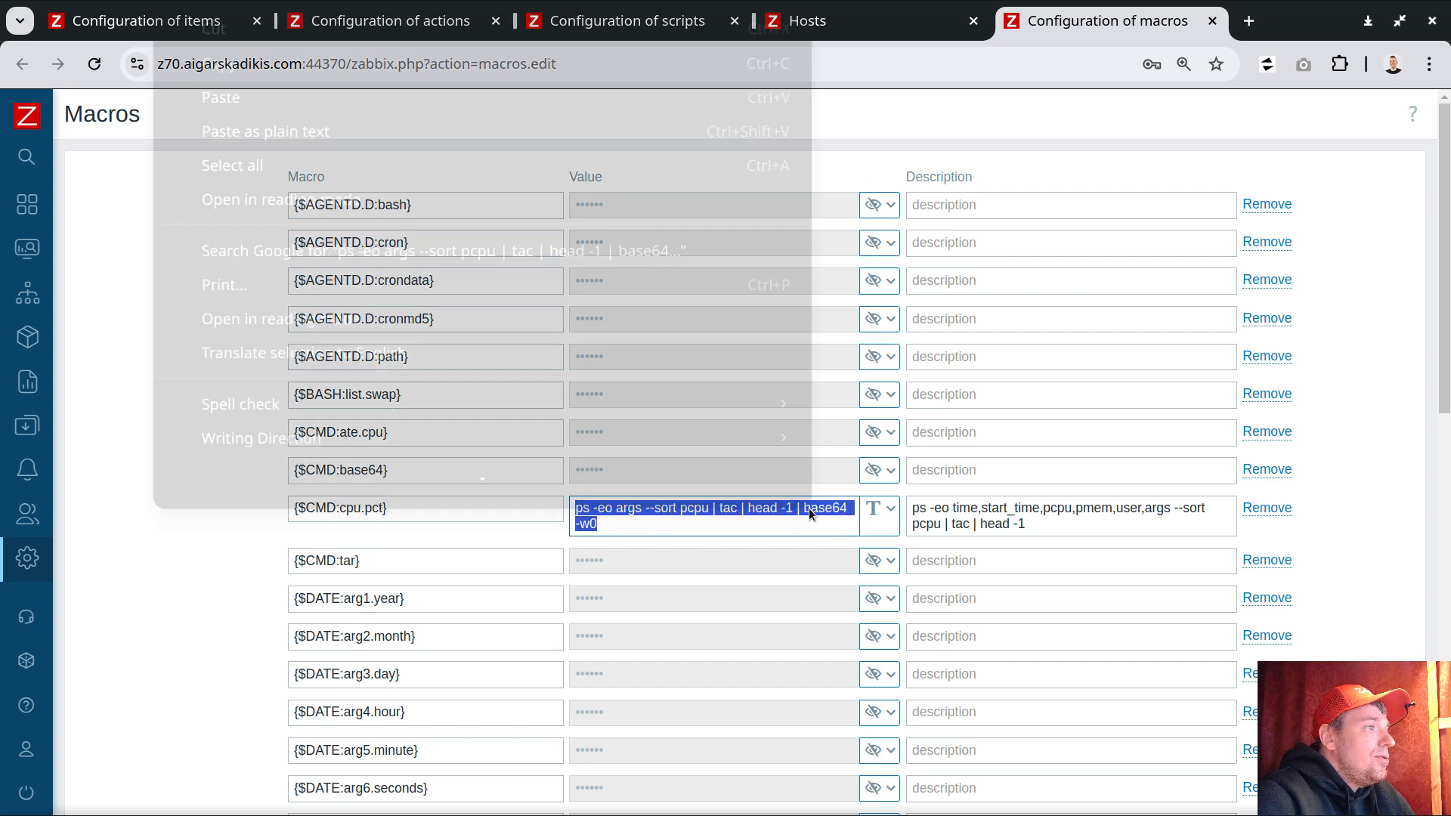
click(309, 73)
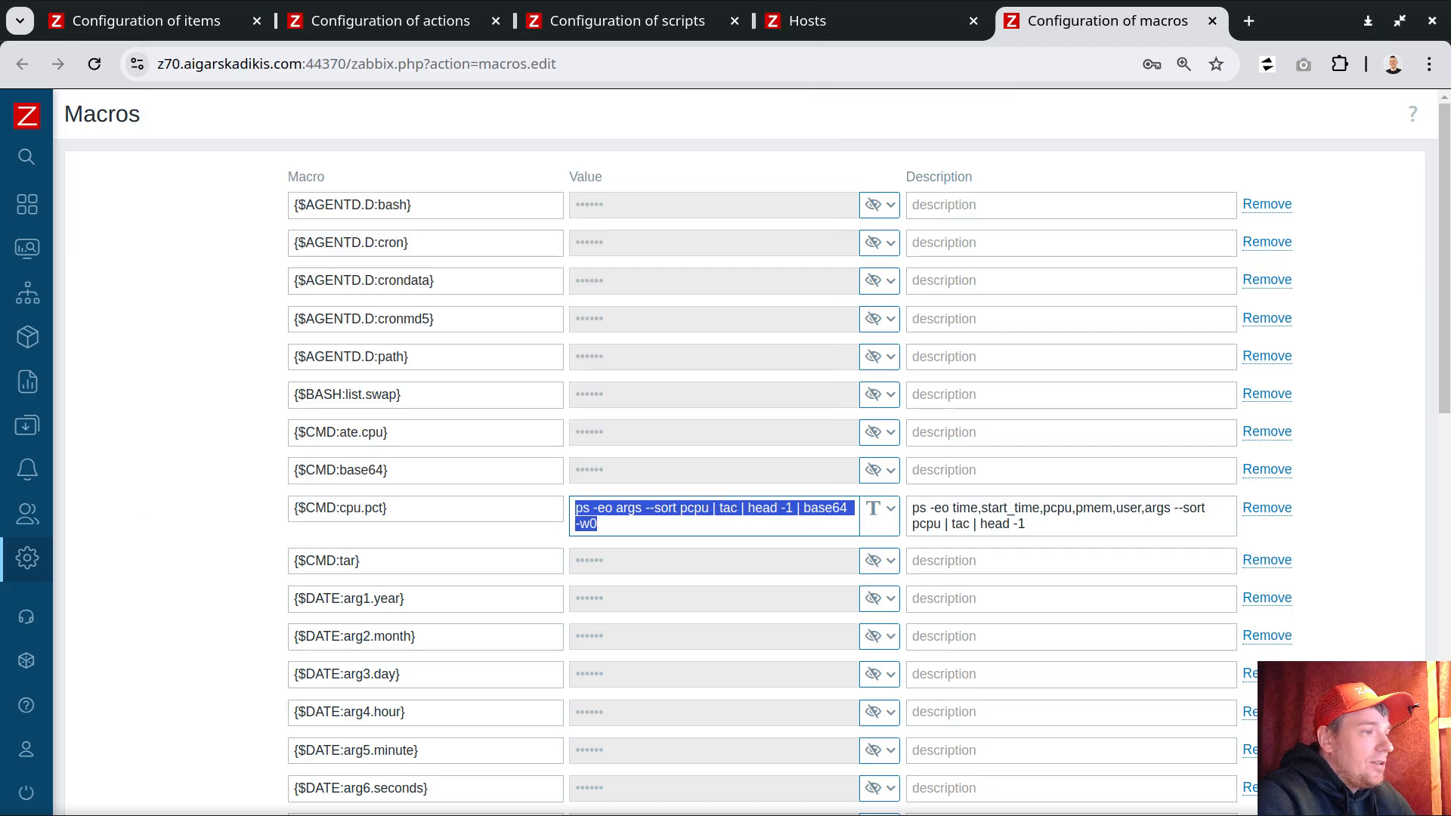
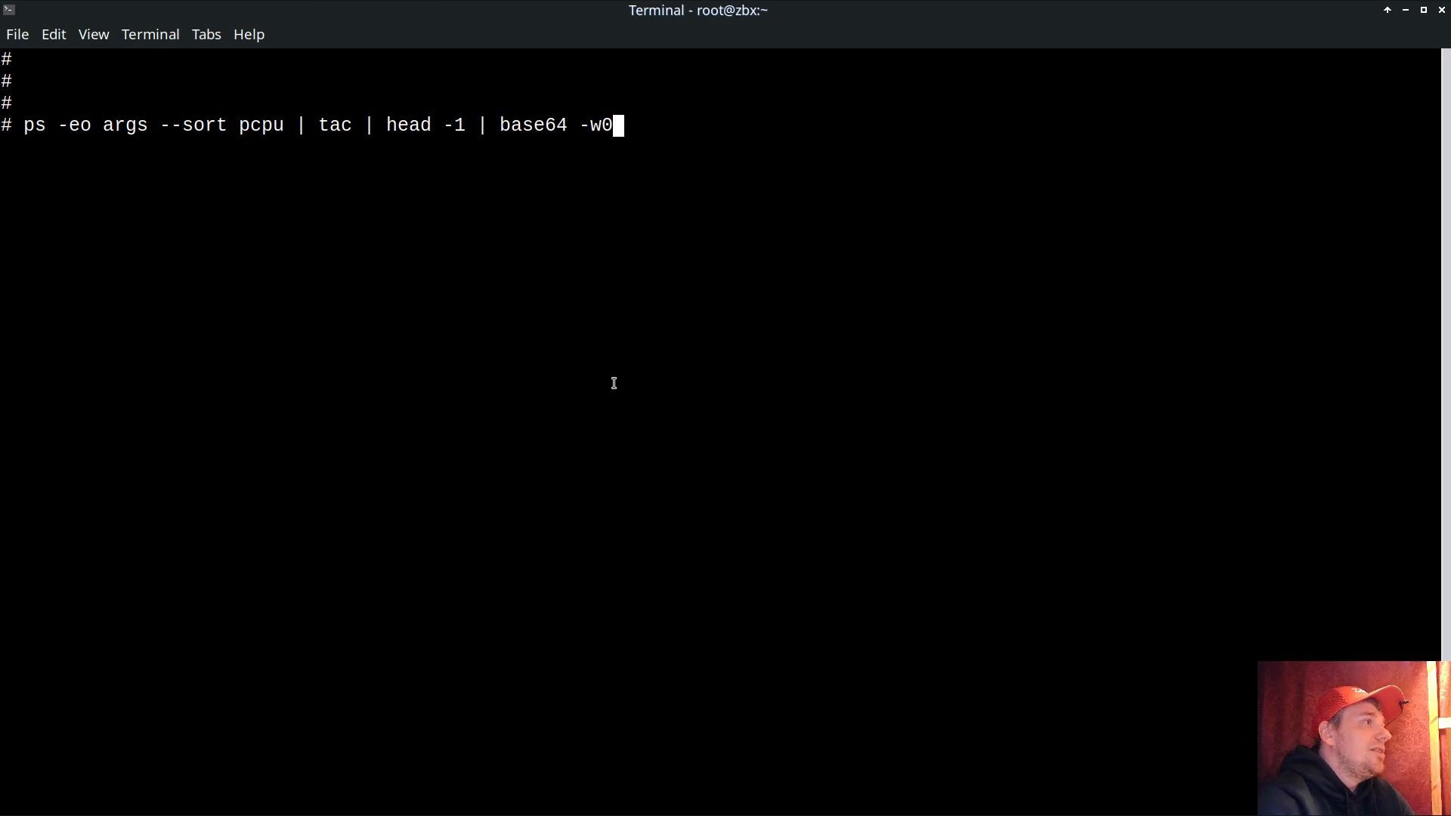
Step: Strip the base64 encoding from the command and run ps -eo args --sort pcpu | tac | head -1 to show the top CPU process
key(BackSpace)
key(BackSpace)
key(BackSpace)
key(BackSpace)
key(BackSpace)
key(BackSpace)
key(BackSpace)
key(BackSpace)
key(BackSpace)
key(BackSpace)
key(BackSpace)
key(BackSpace)
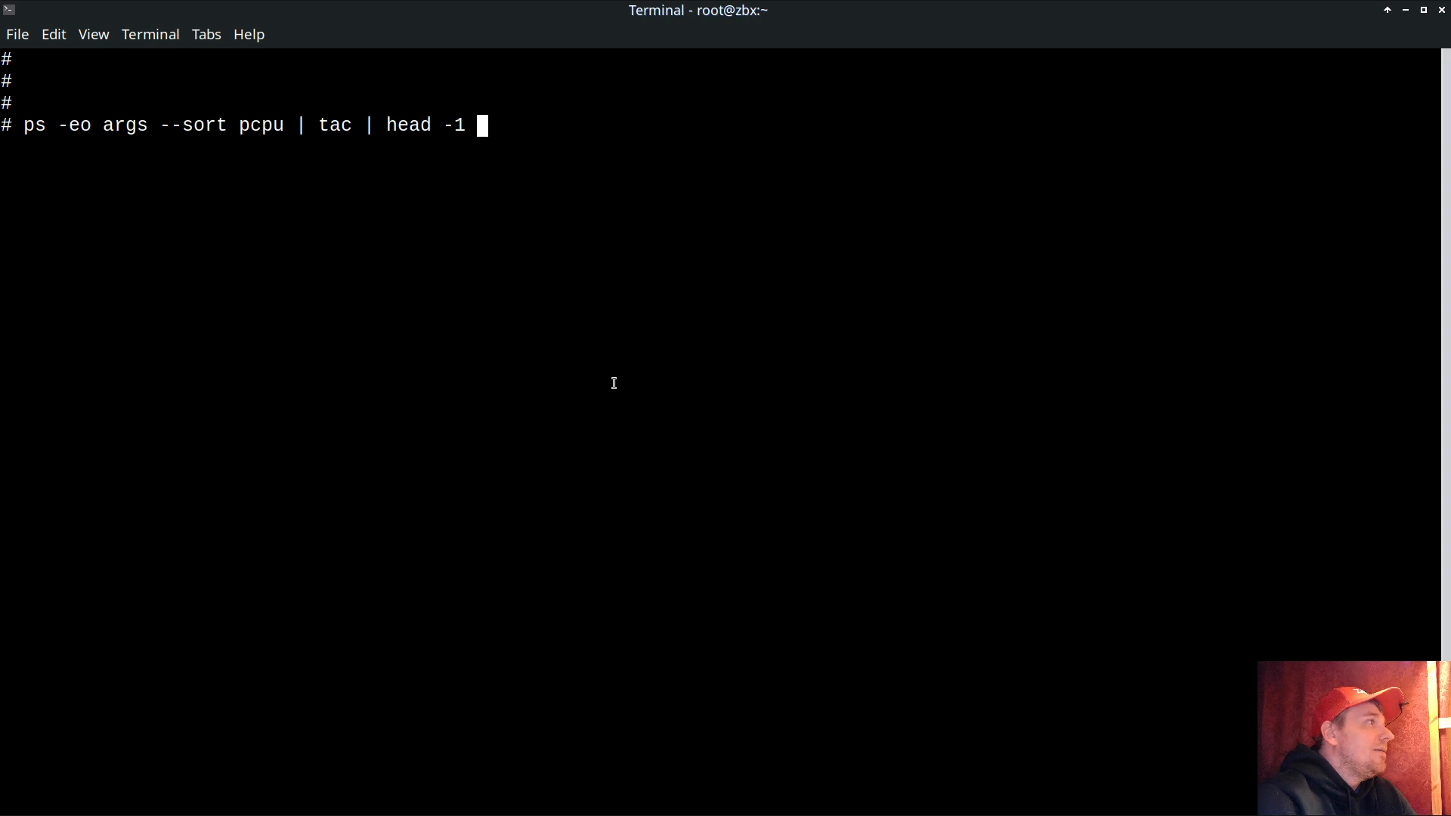
drag(165, 125, 285, 127)
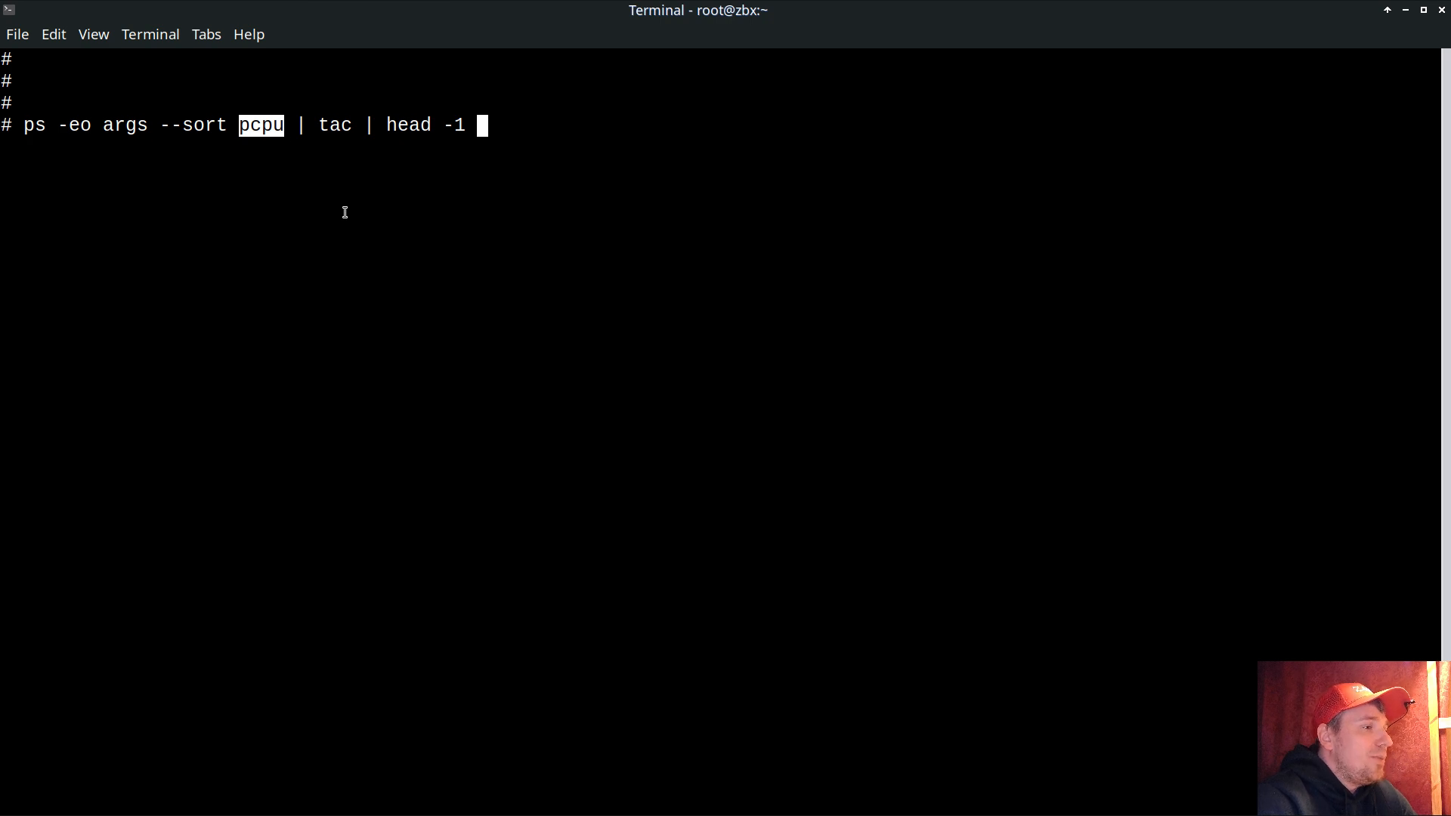
drag(317, 125, 349, 125)
double_click(336, 125)
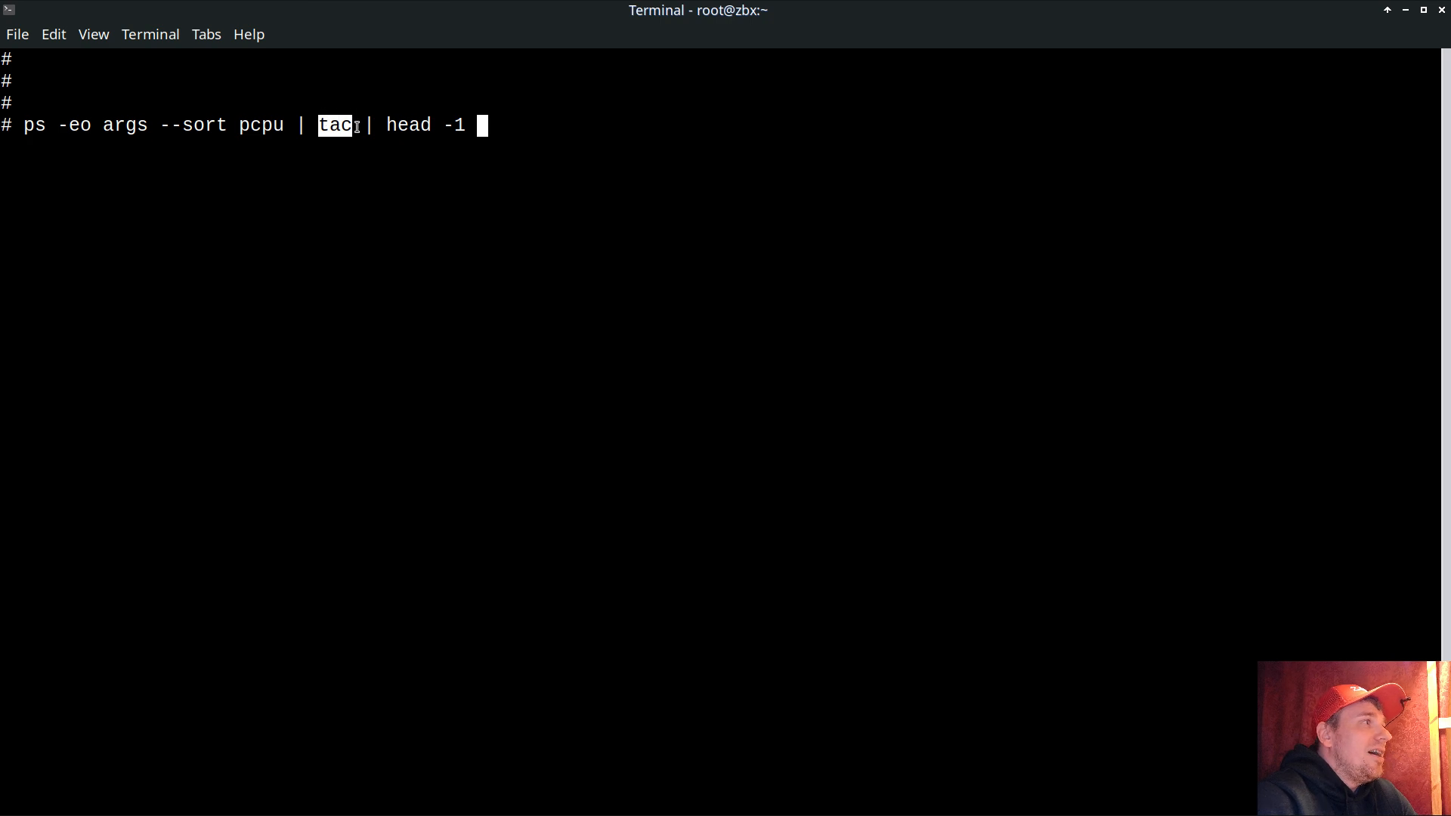
drag(387, 125, 515, 186)
click(558, 192)
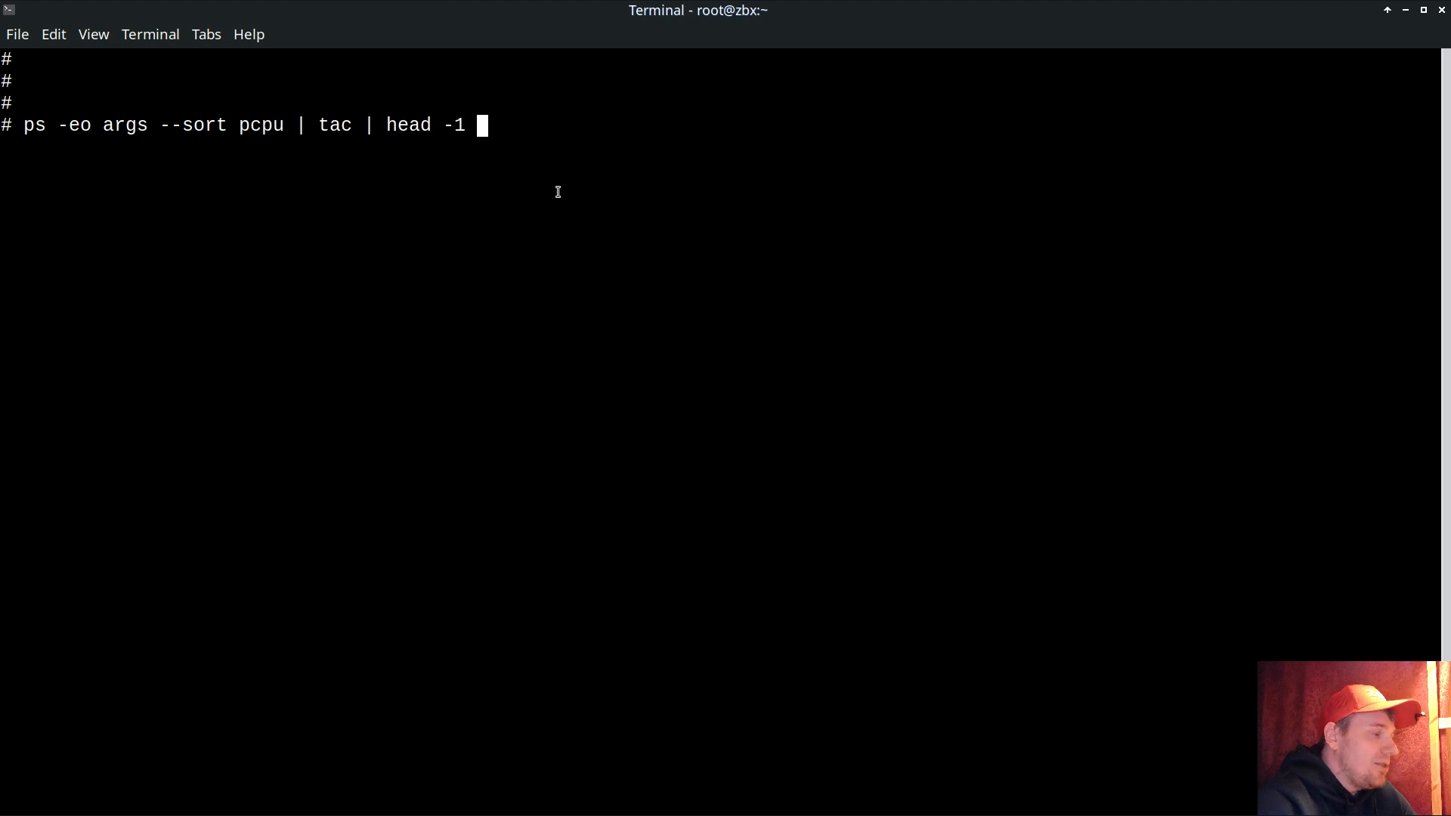
key(Return)
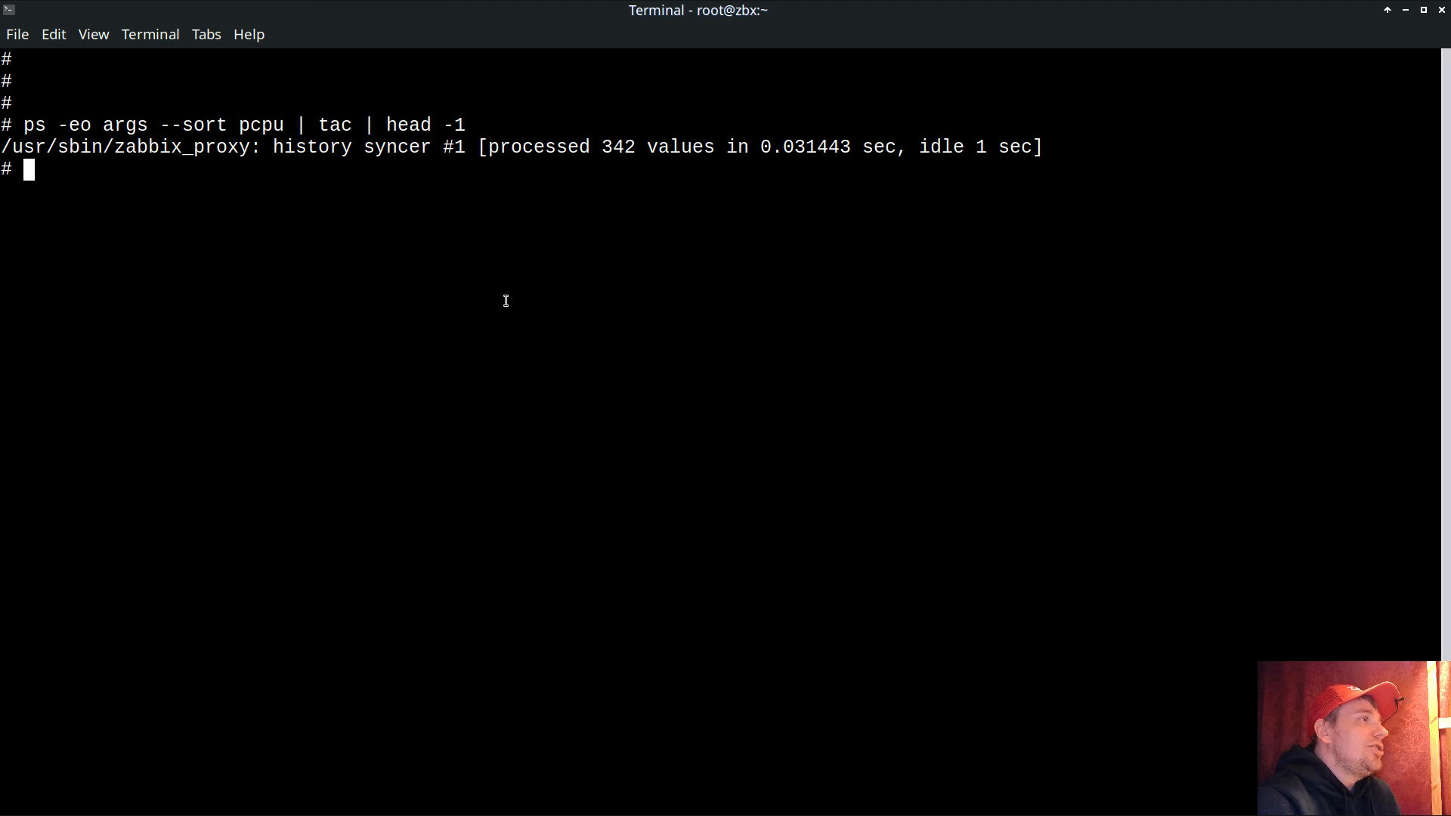
Step: Recall the previous command and append | base64 -w0 to encode its output
key(Up)
text(| bas)
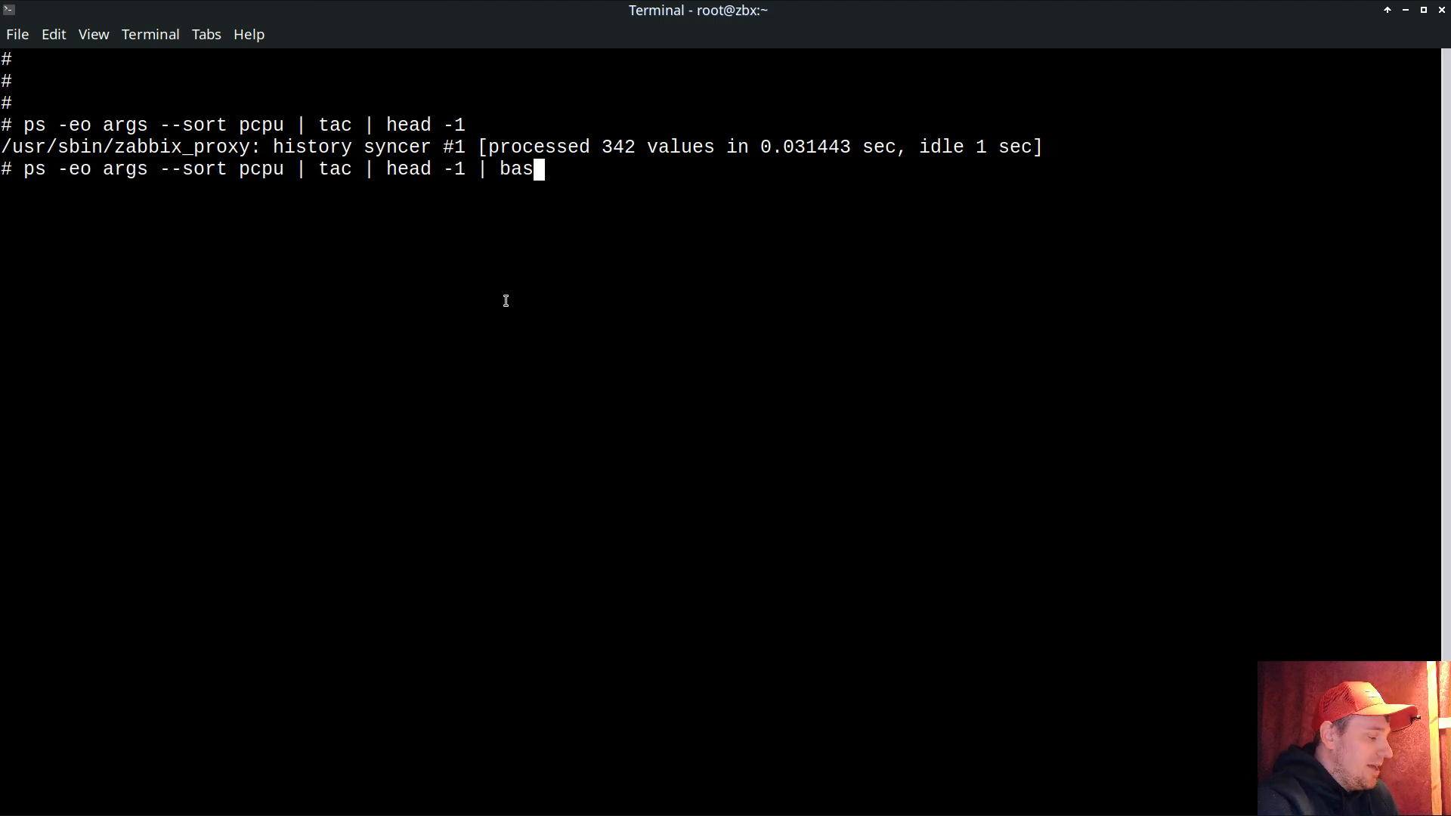
text(e)
text(64 -w0)
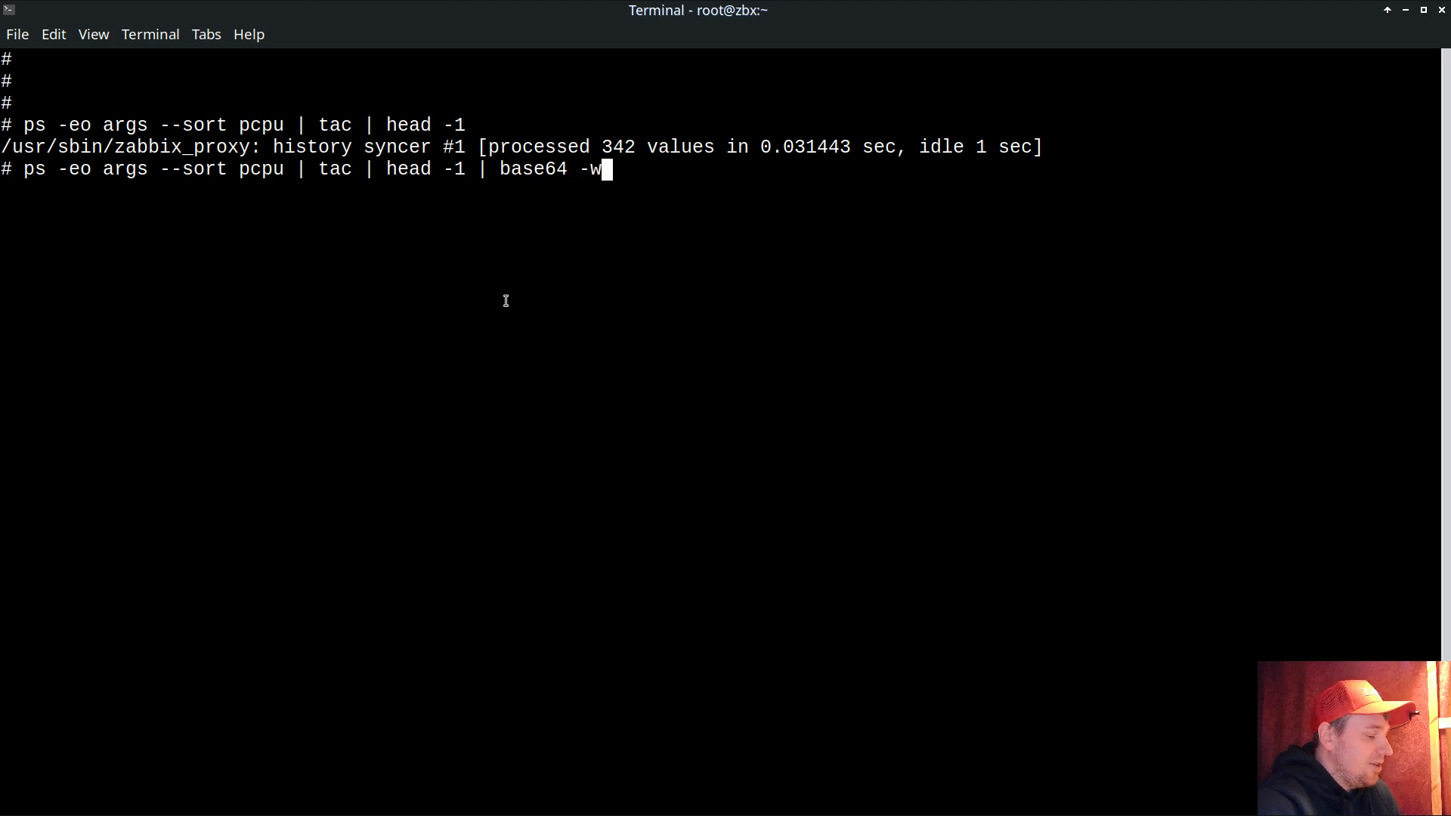
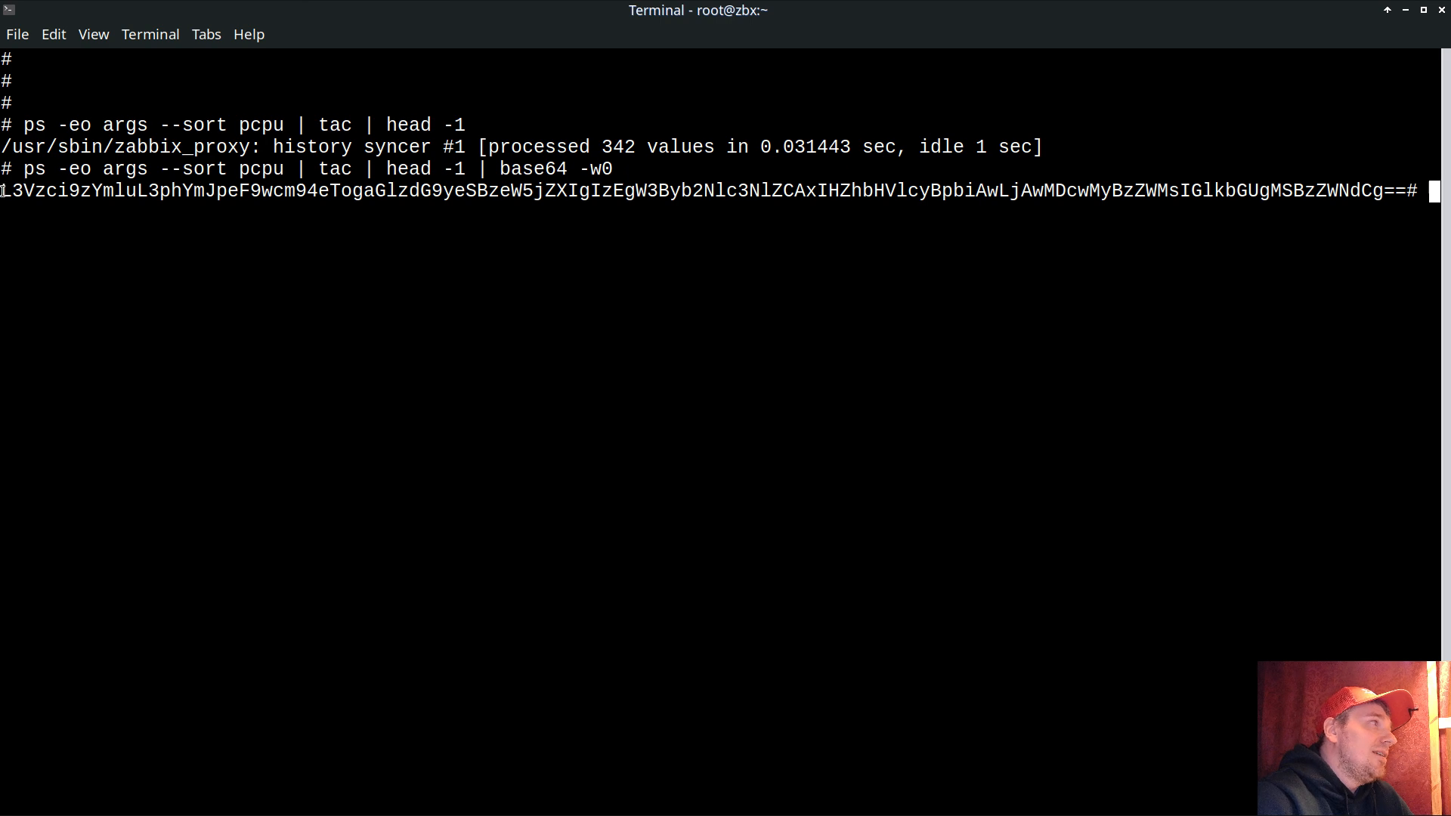
Step: Select the base64-encoded terminal output and close the open trigger dialog on the items page
drag(3, 190, 1407, 193)
click(1406, 10)
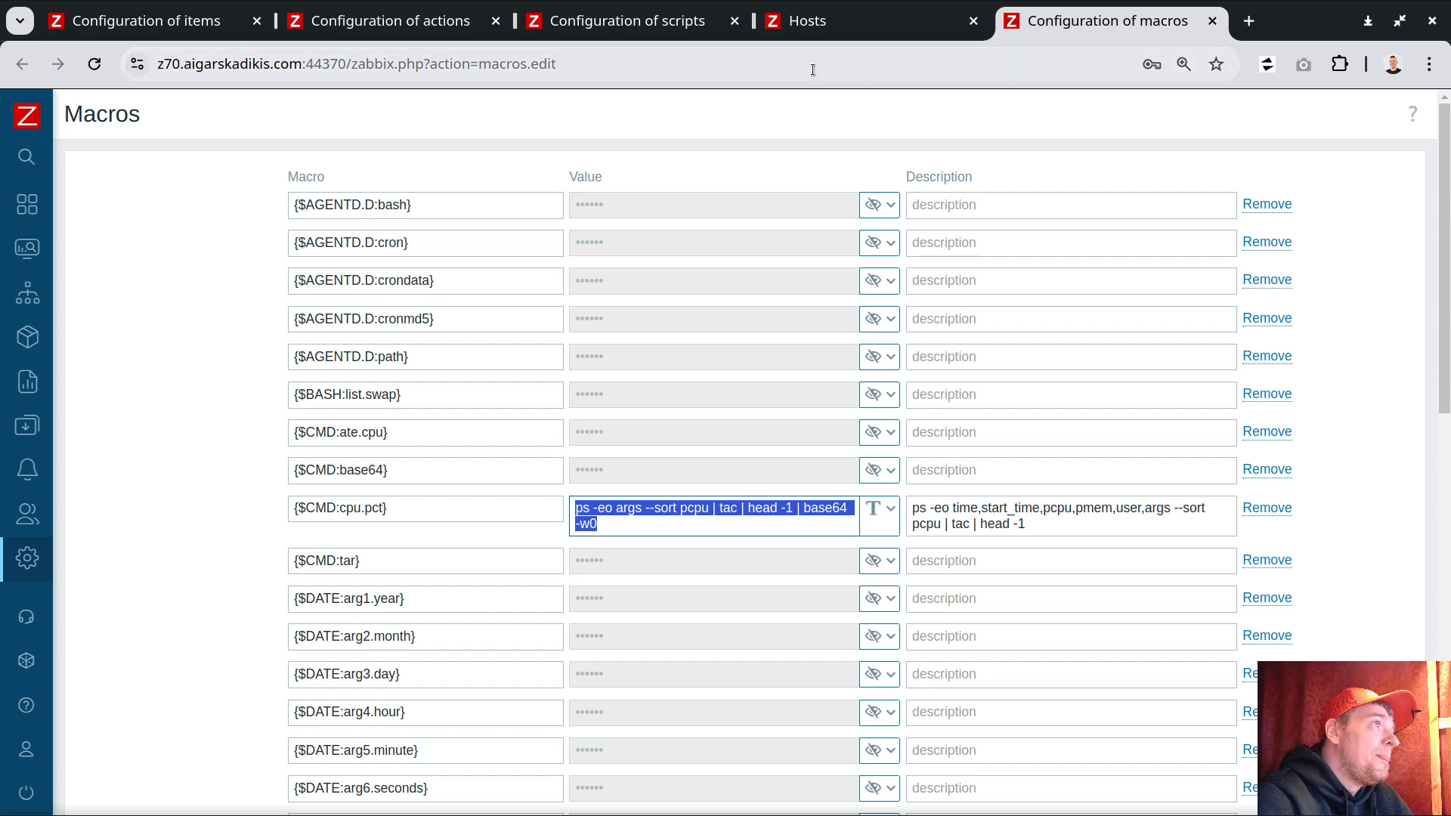
click(144, 21)
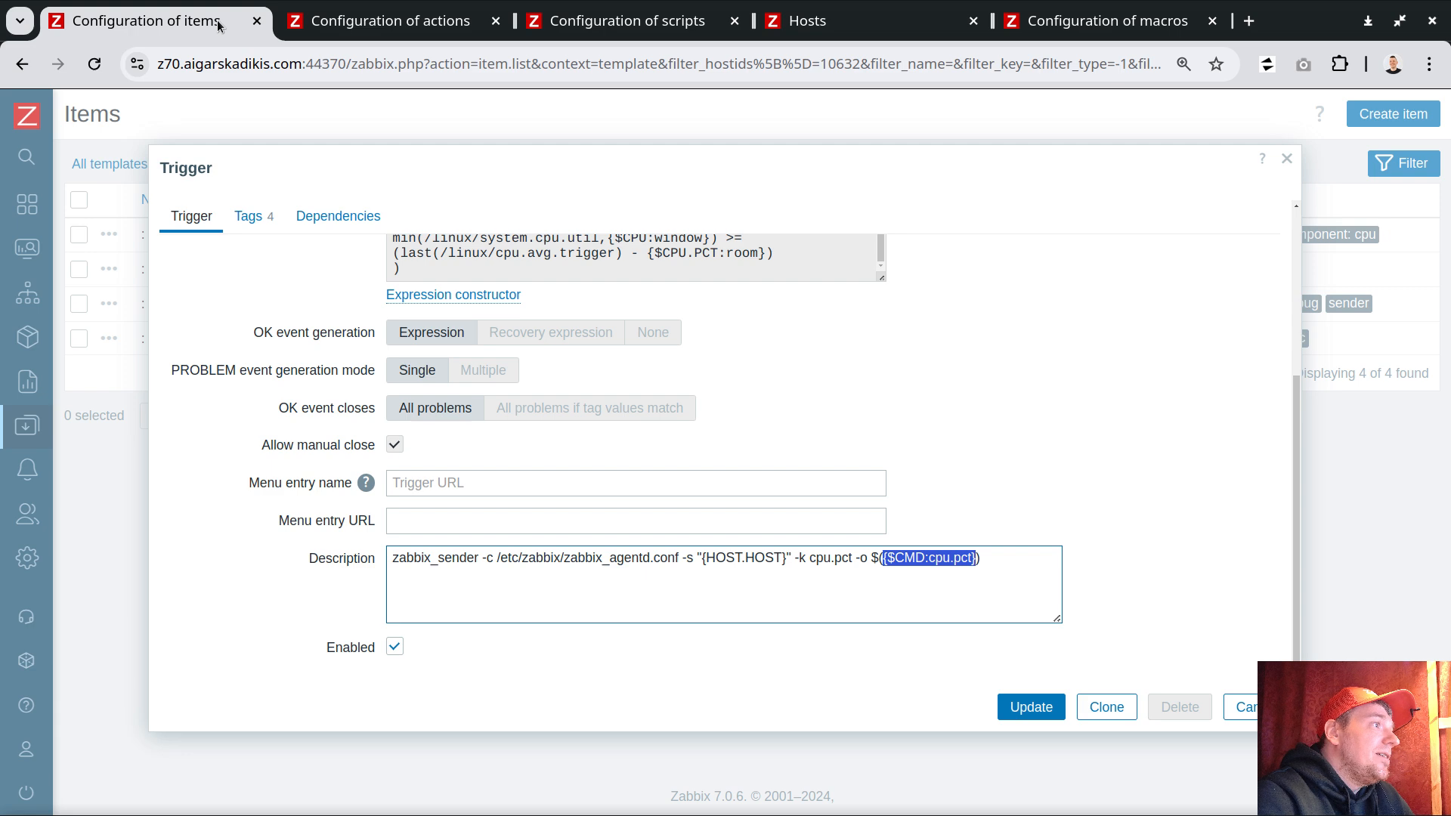
click(1245, 709)
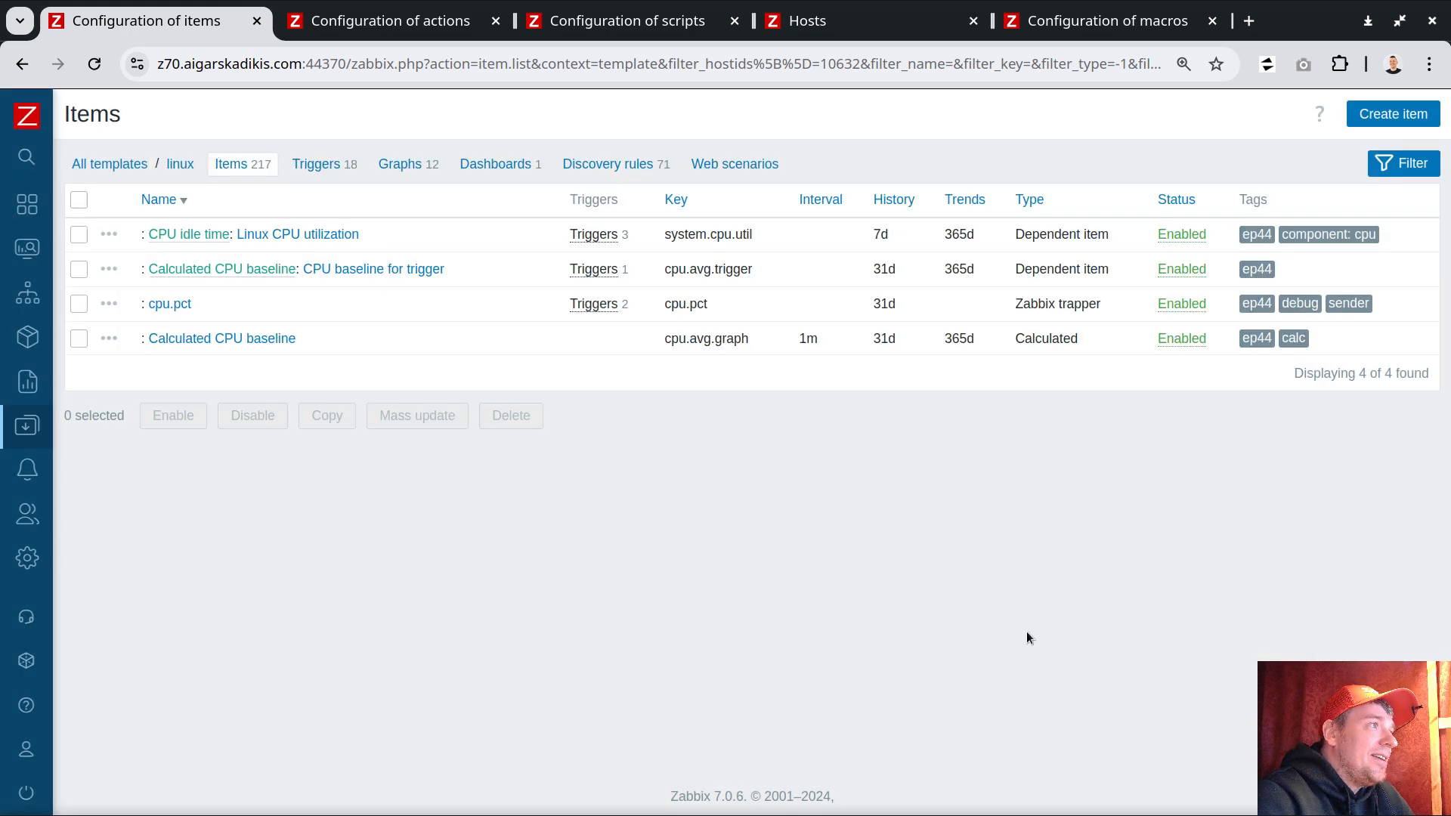
Step: Open the trigger list of the CPU idle time item and examine the trigger expressions
click(593, 234)
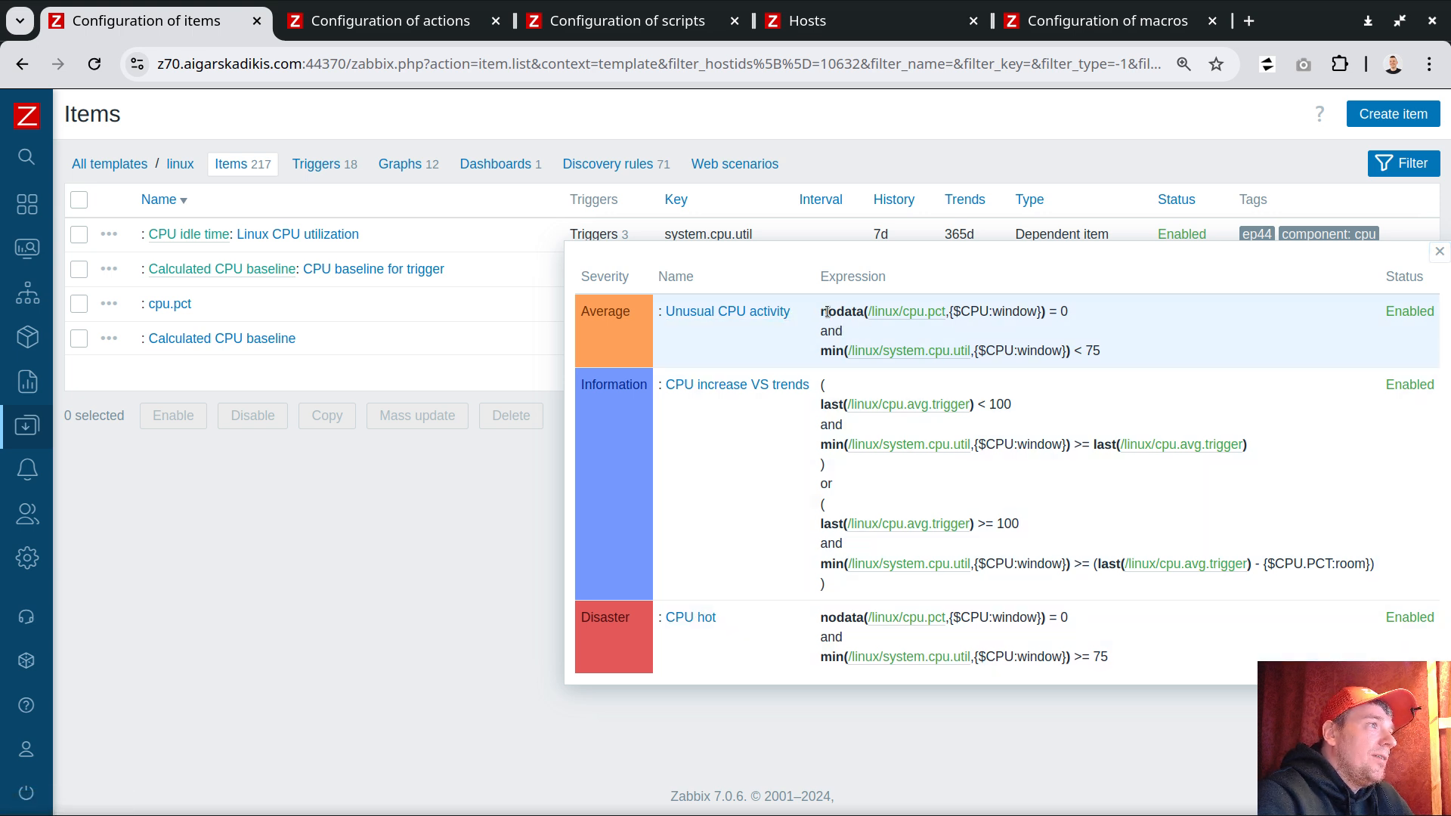
drag(821, 311, 942, 333)
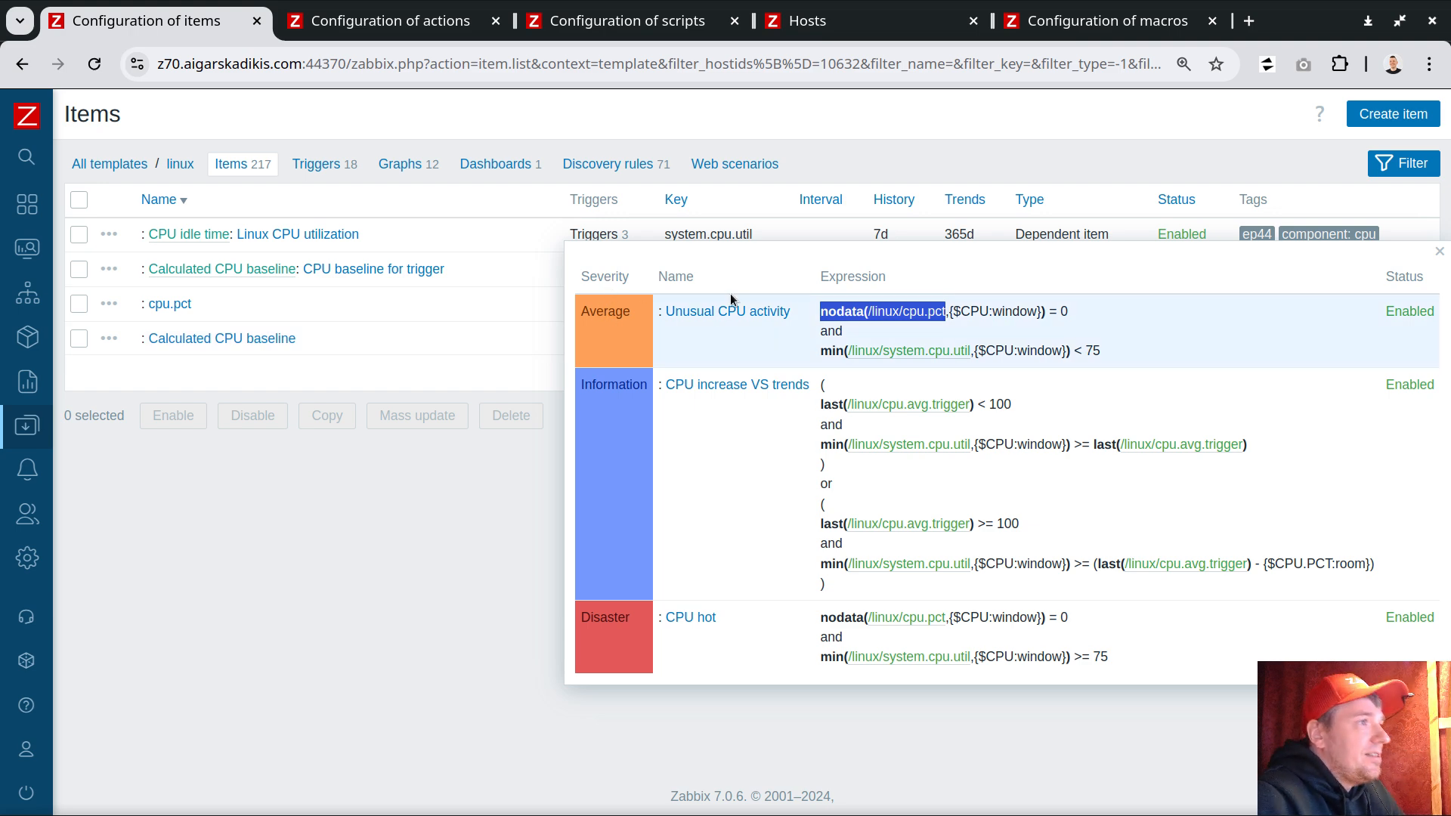
drag(1072, 352, 1096, 353)
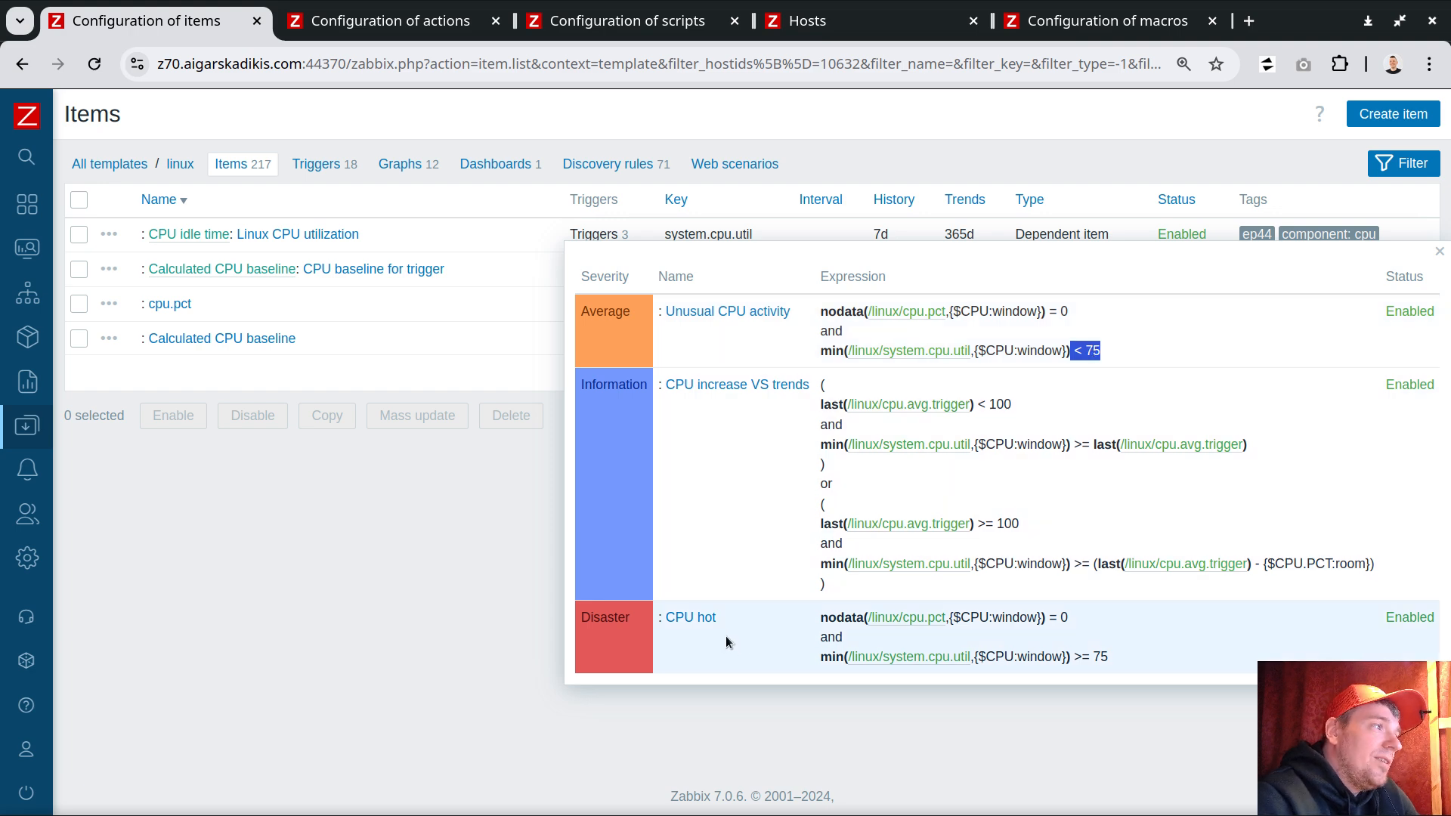
drag(736, 620, 666, 620)
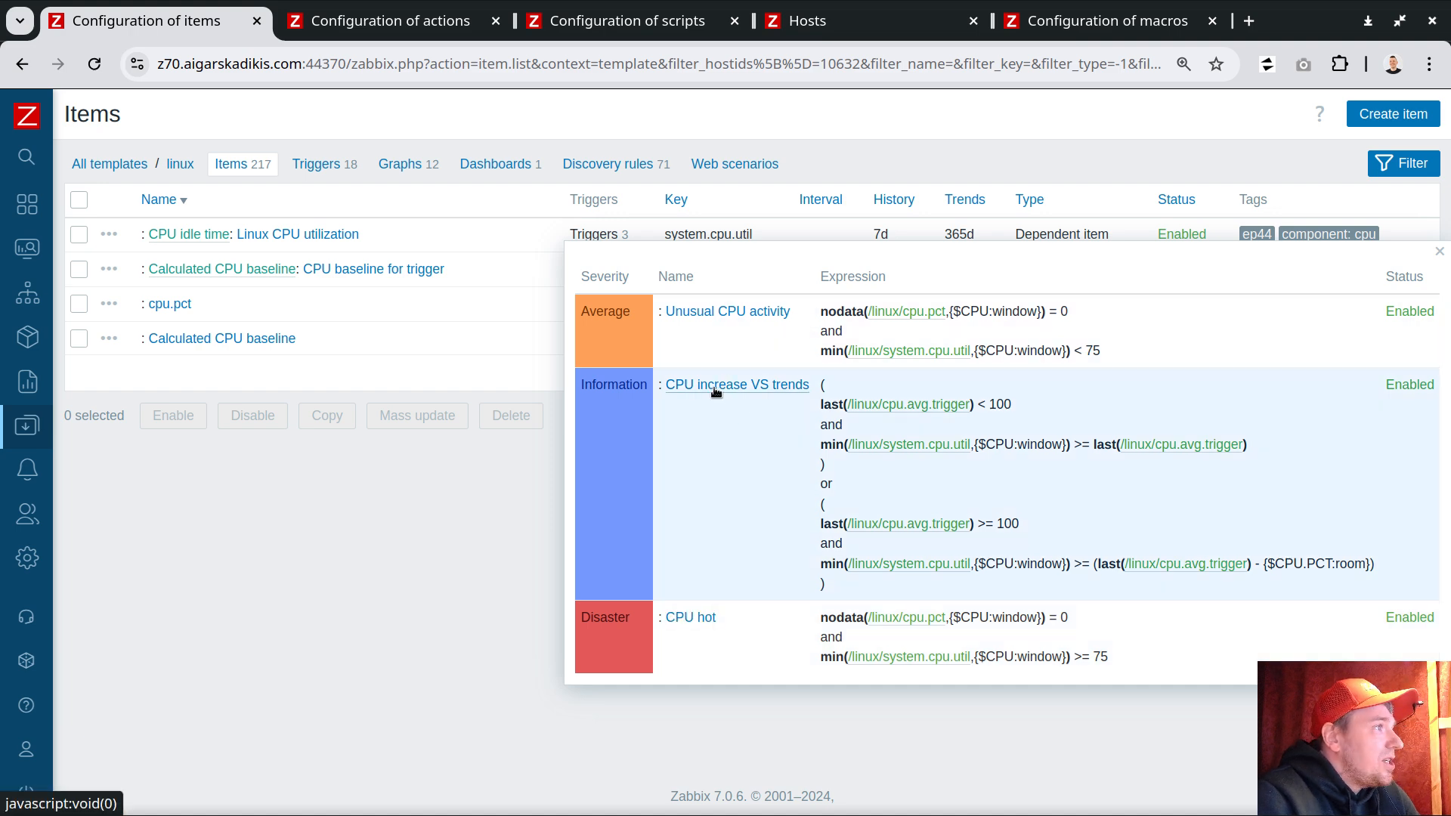
Step: Open the CPU increase VS trends trigger and inspect its zabbix_sender description command
click(716, 388)
scroll(955, 536, down, 3)
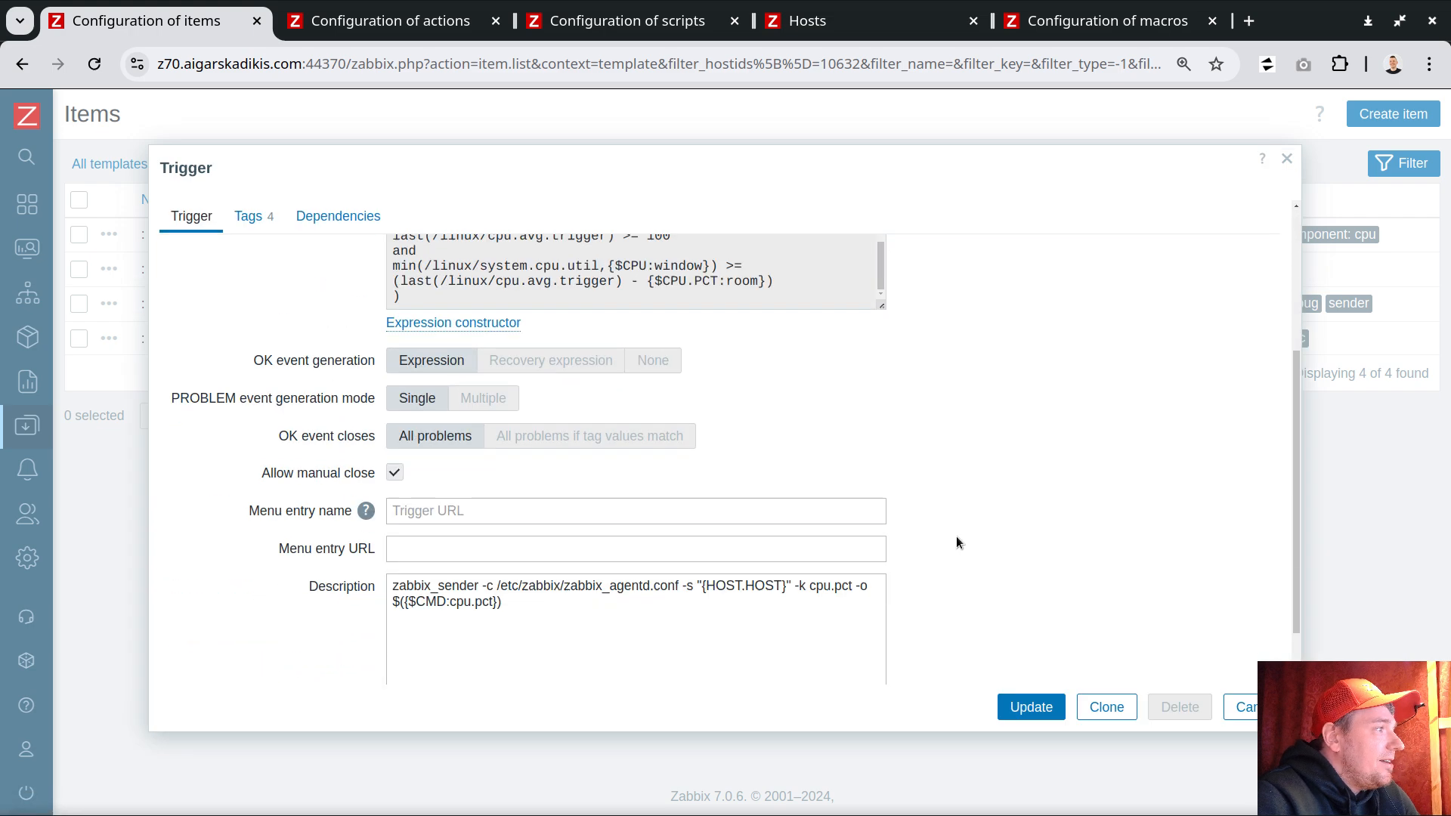
triple_click(463, 527)
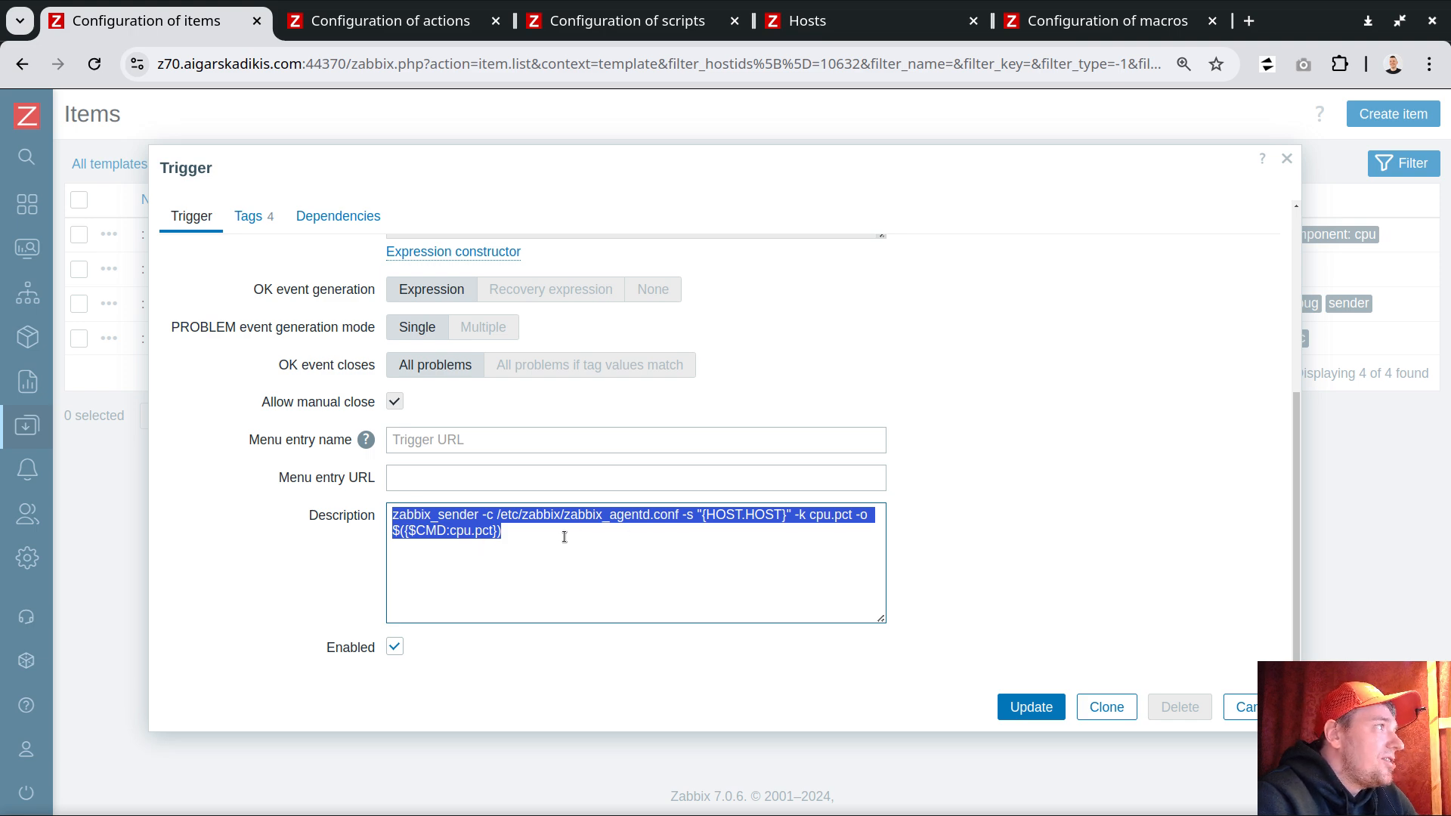
Step: Review the tags of the CPU increase VS trends trigger, such as collect and extra
click(251, 218)
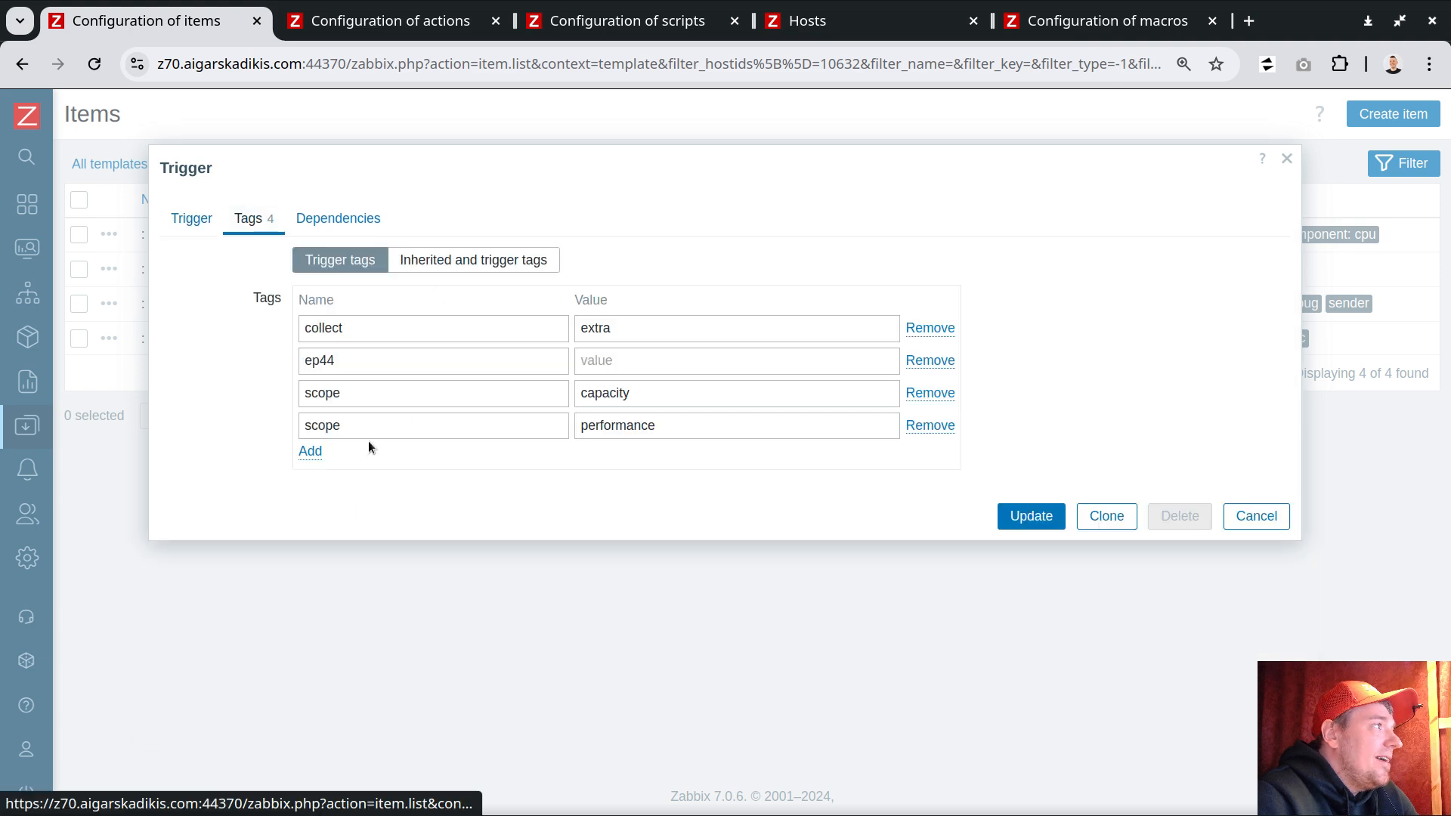
drag(360, 340, 302, 332)
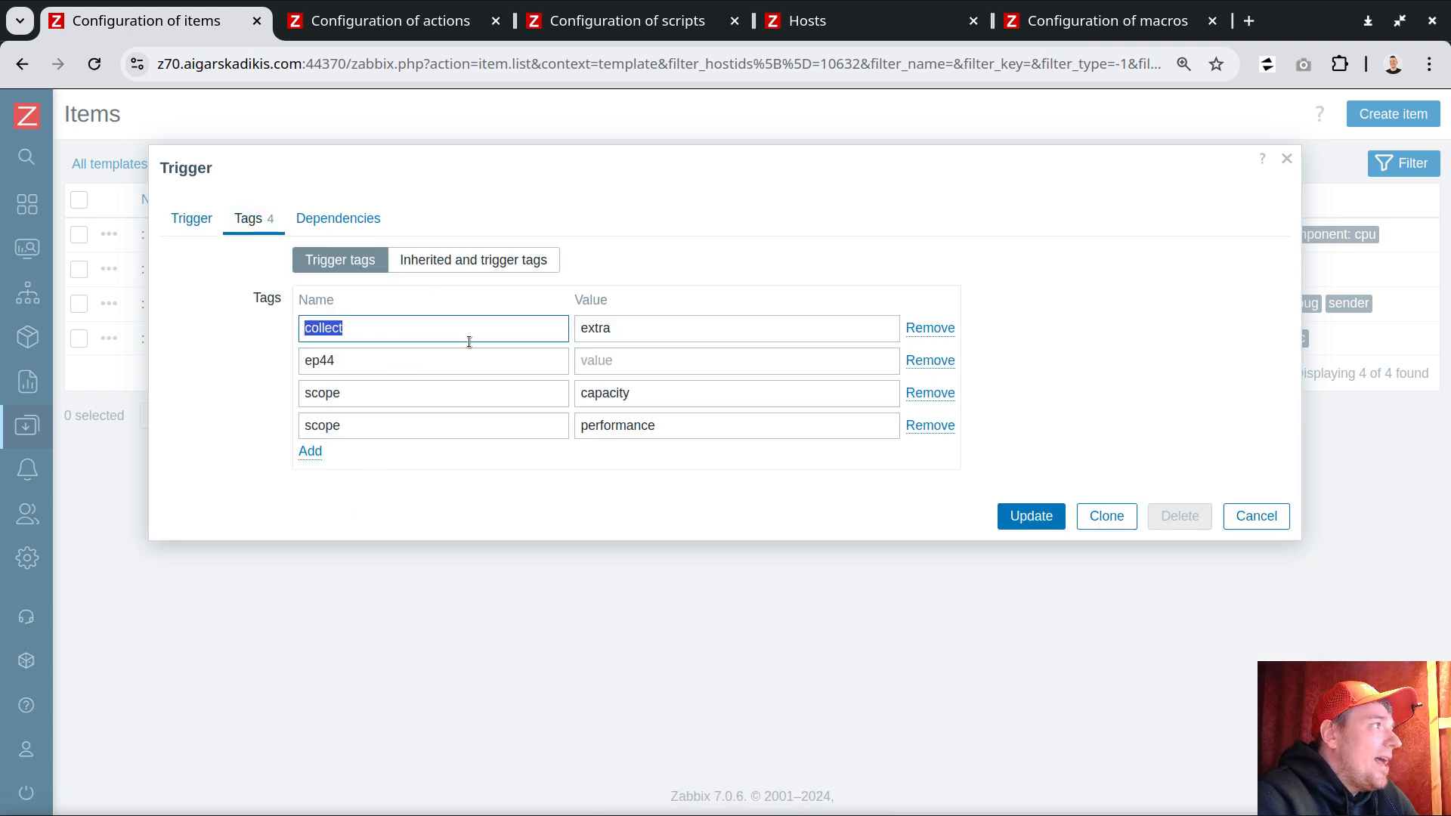
double_click(635, 337)
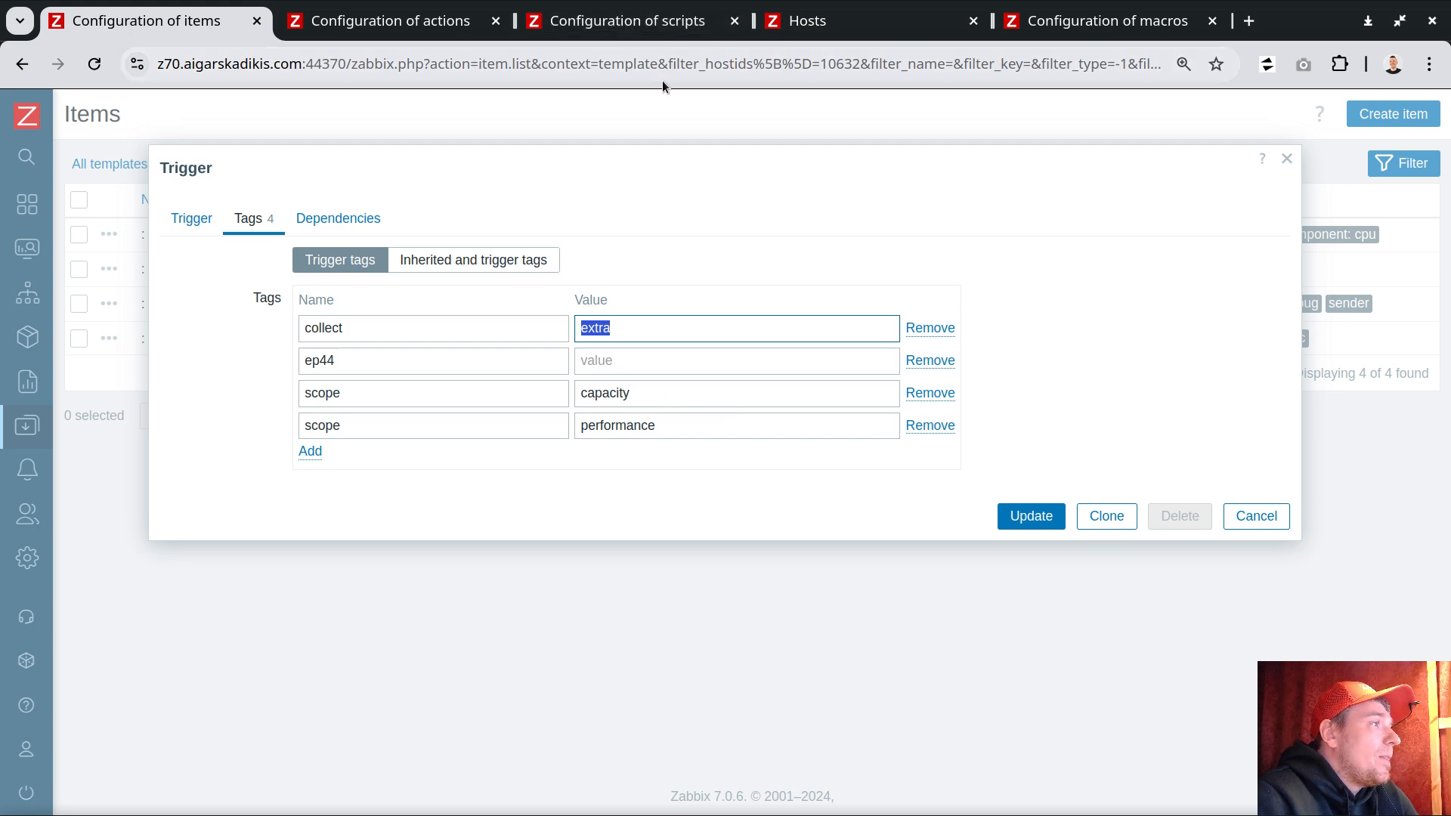
Step: Examine the tag condition and script operation of the ep44 collect extra data action
click(401, 22)
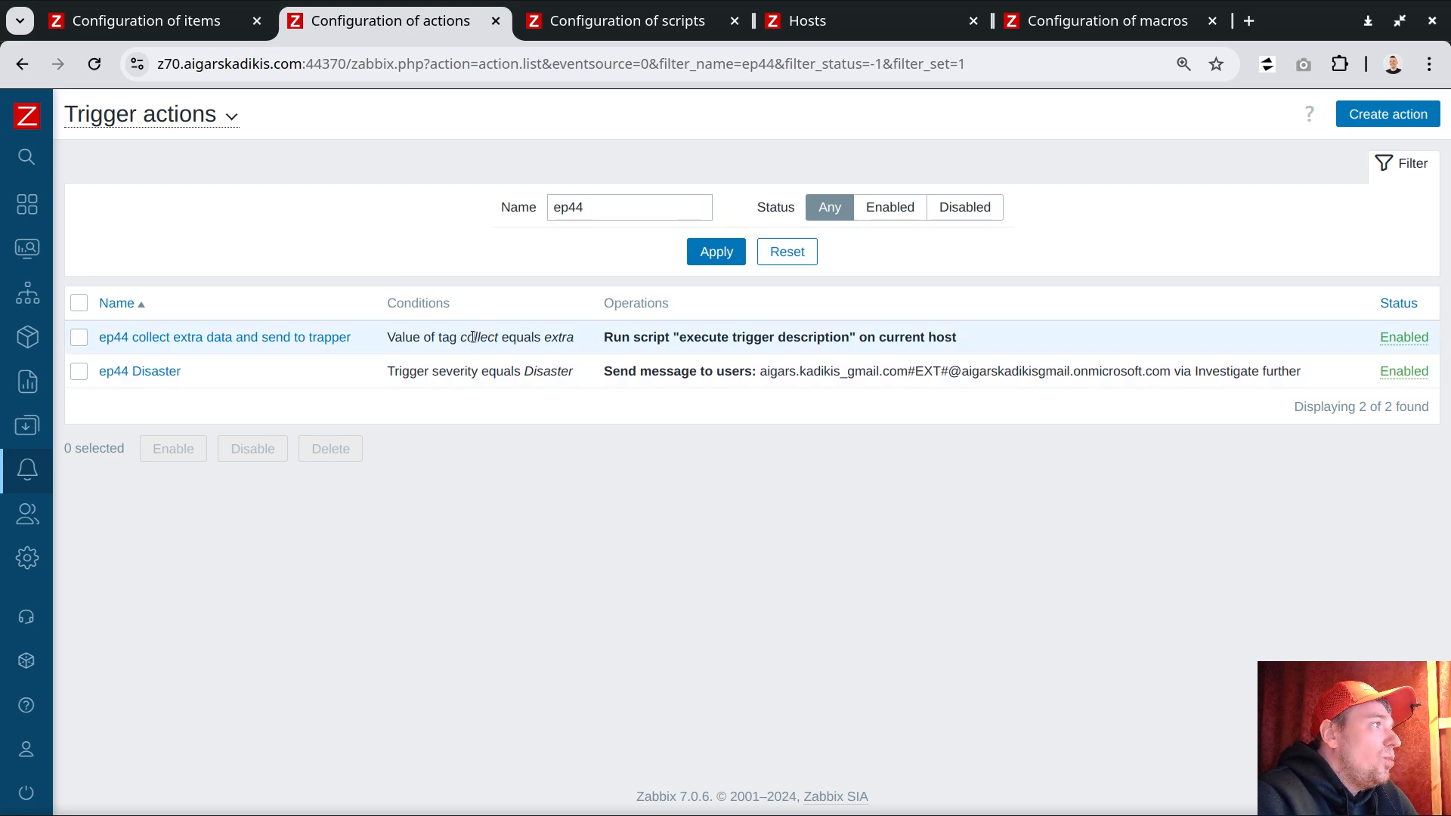
drag(461, 338, 578, 339)
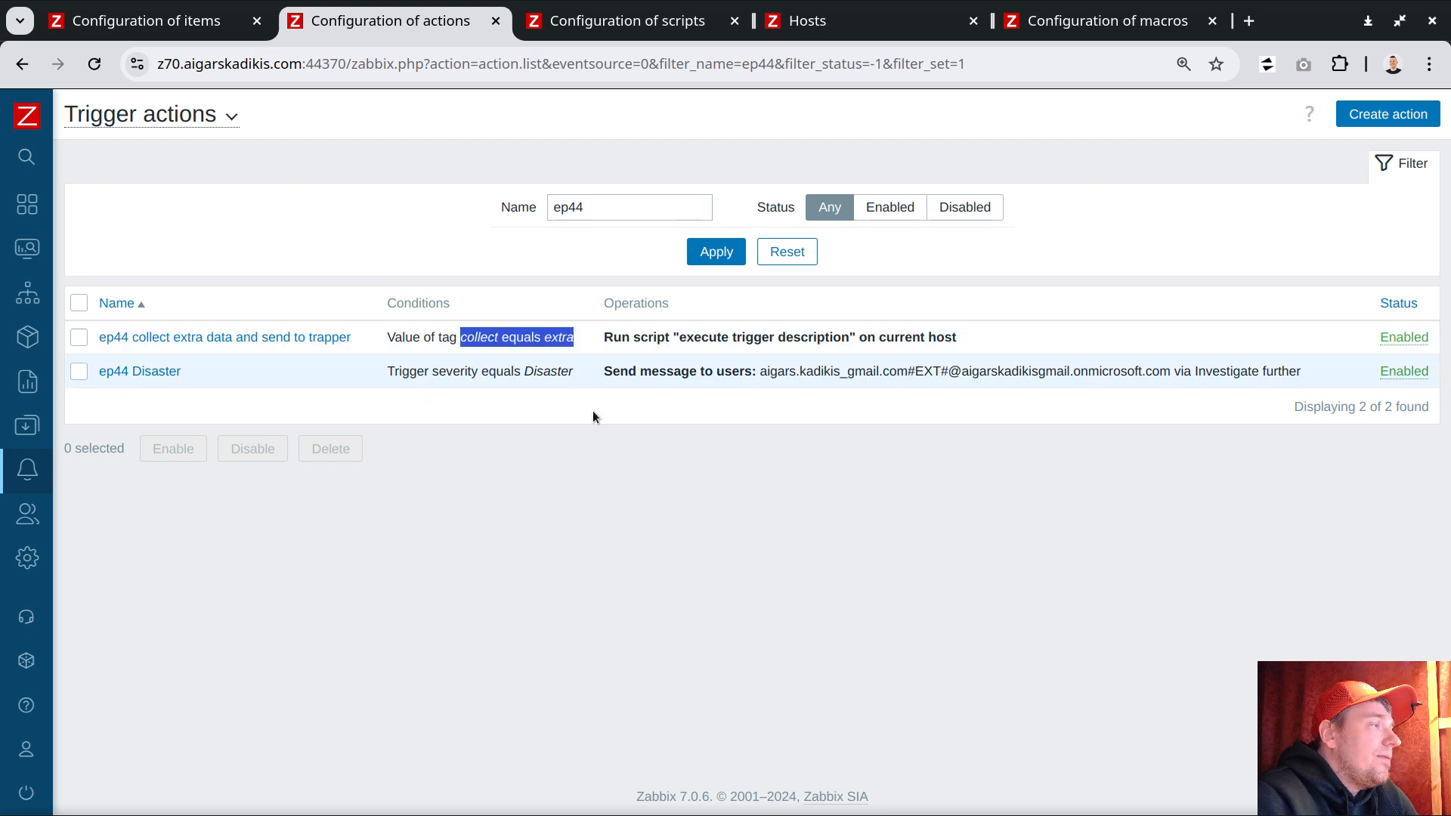
double_click(479, 338)
double_click(565, 338)
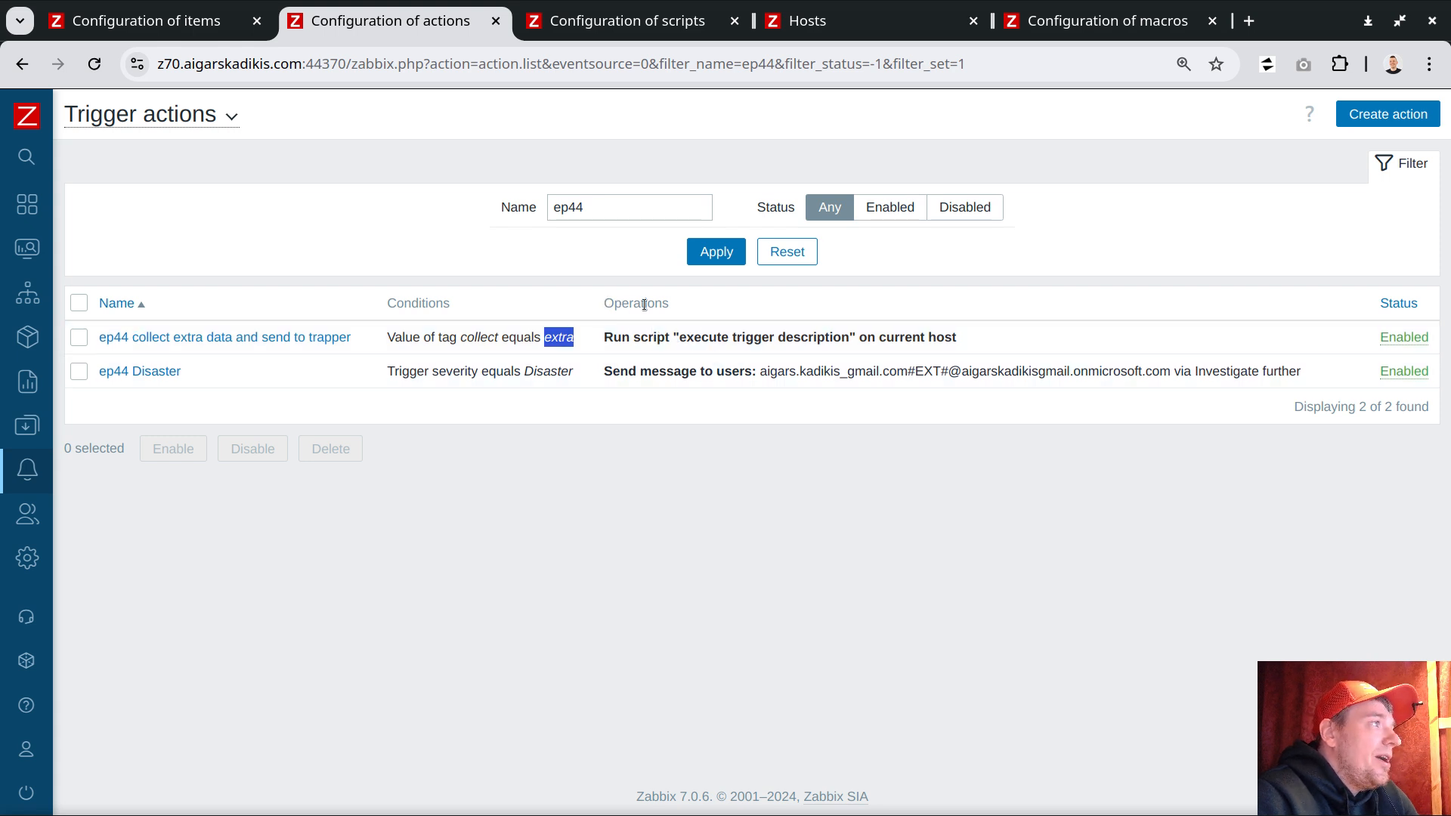
drag(680, 337, 854, 342)
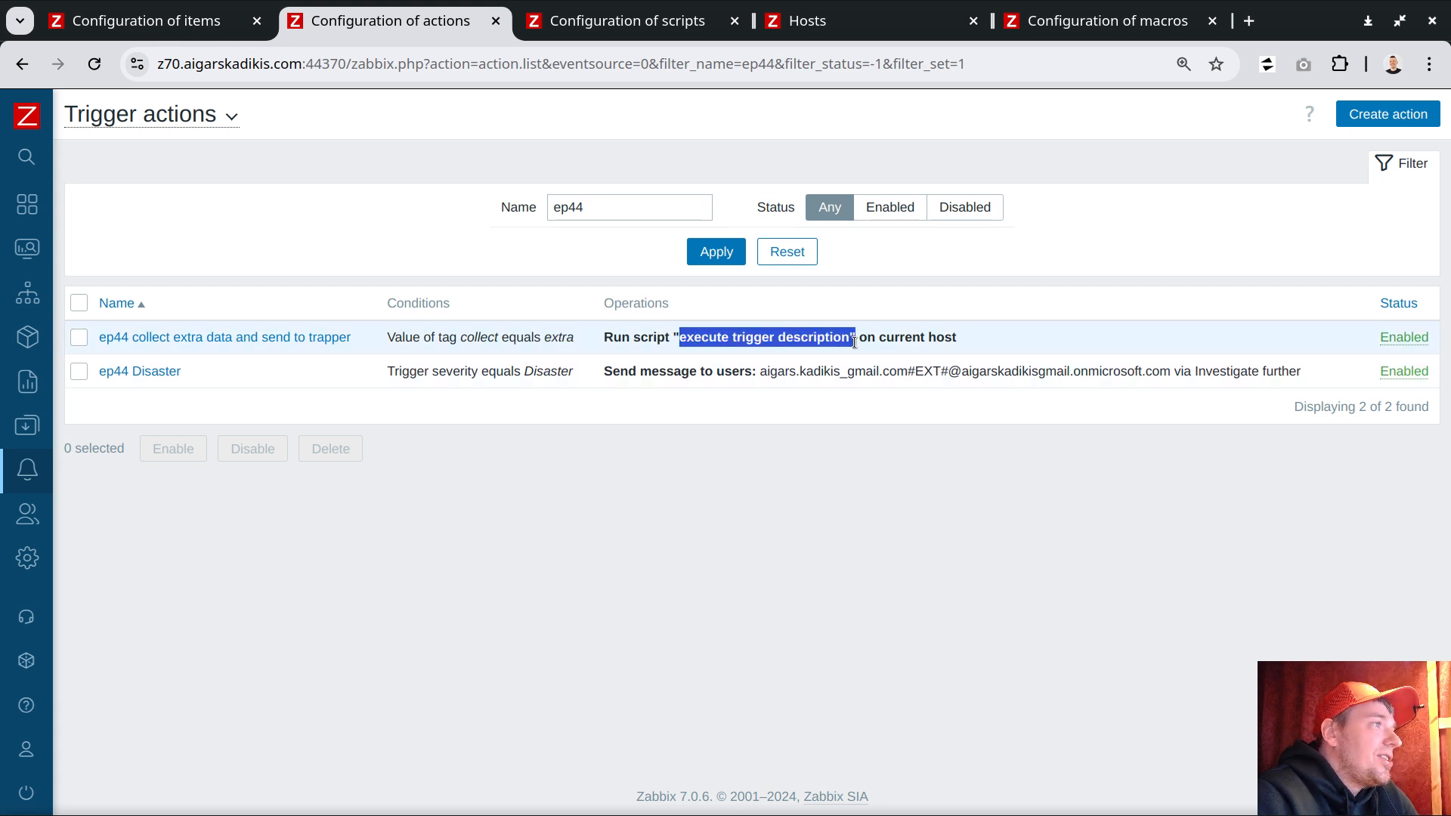
Step: Open the execute trigger description script and review its {TRIGGER.DESCRIPTION} command
click(586, 24)
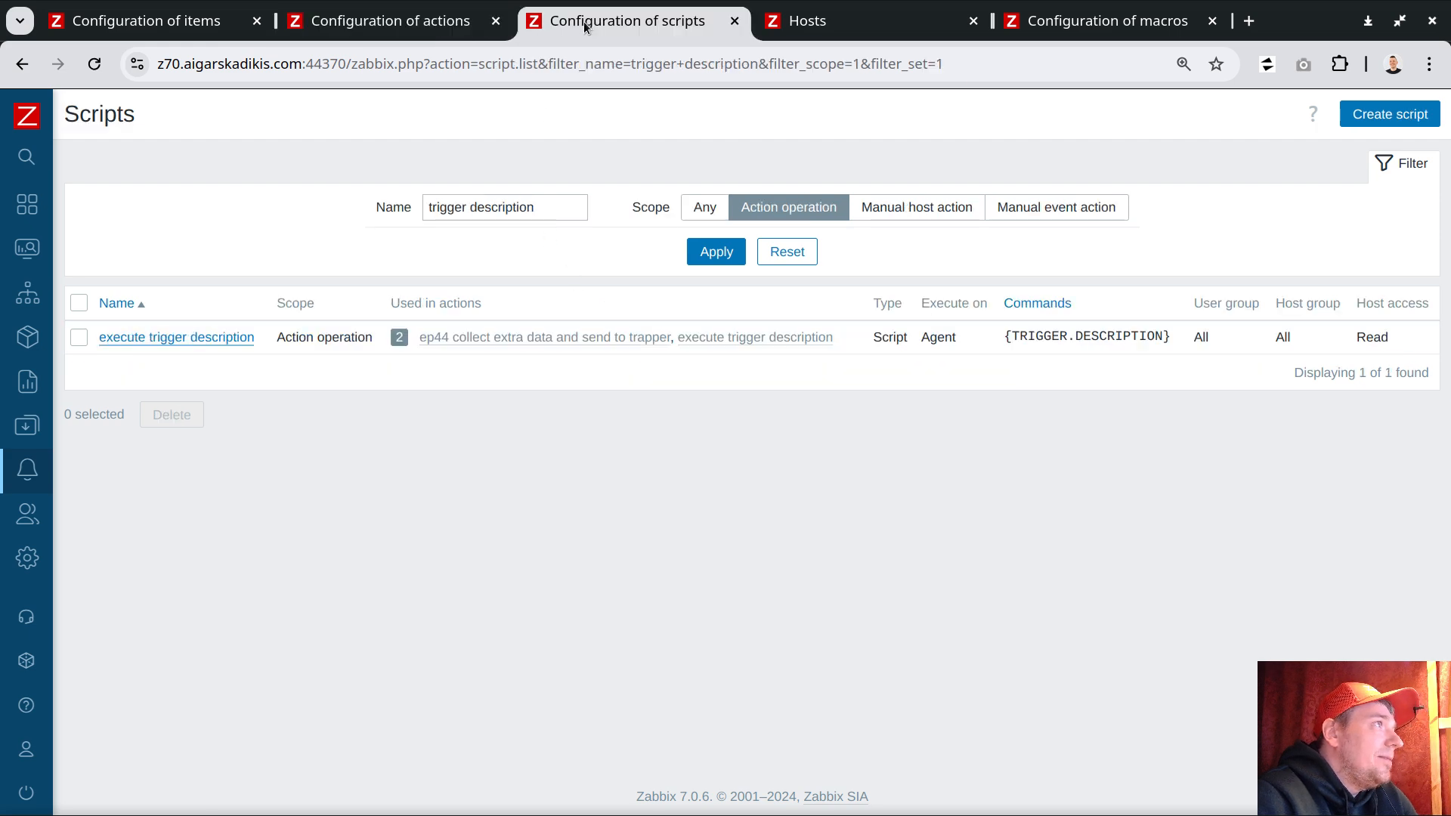
mouse_move(61, 511)
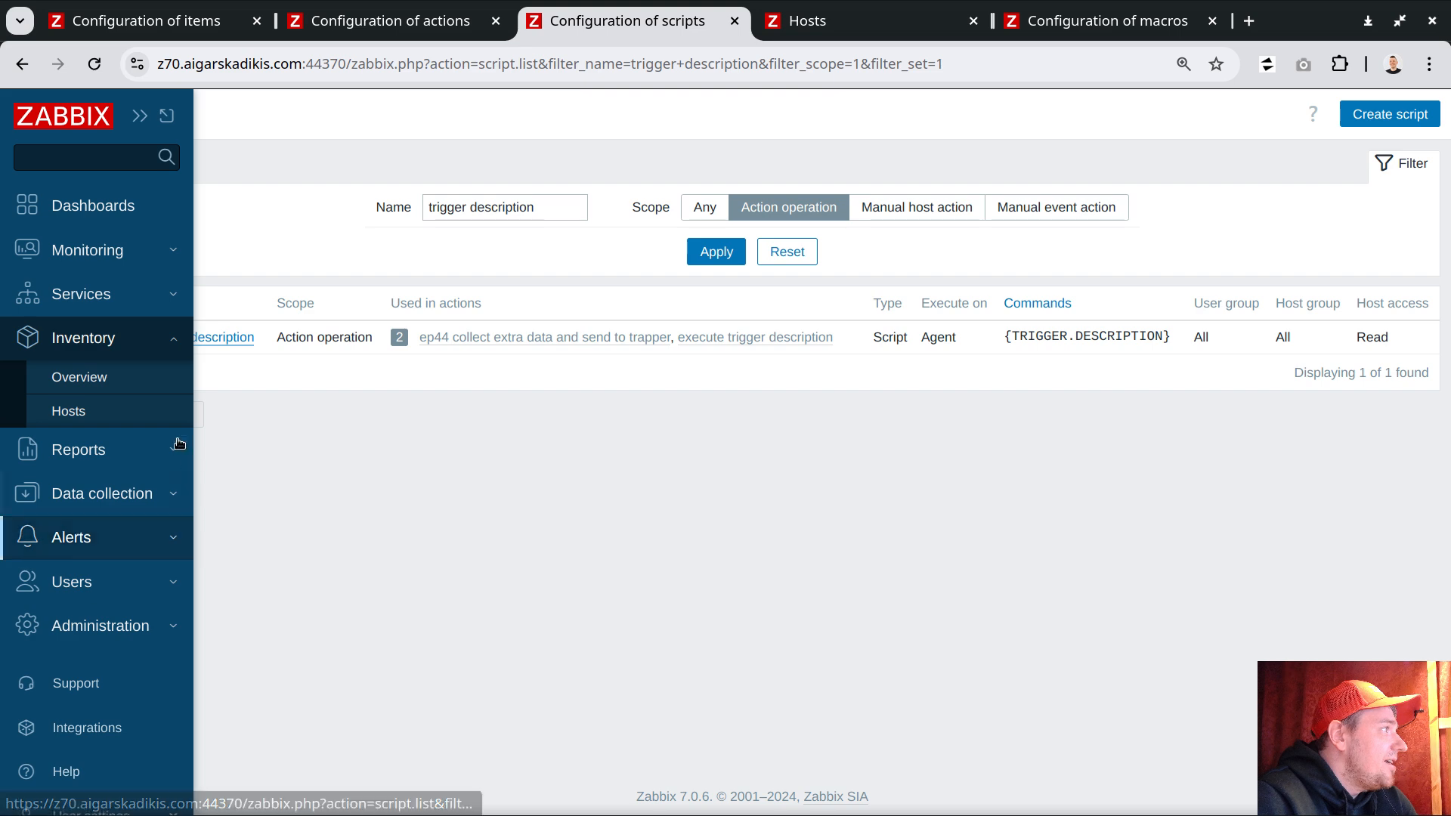
click(76, 538)
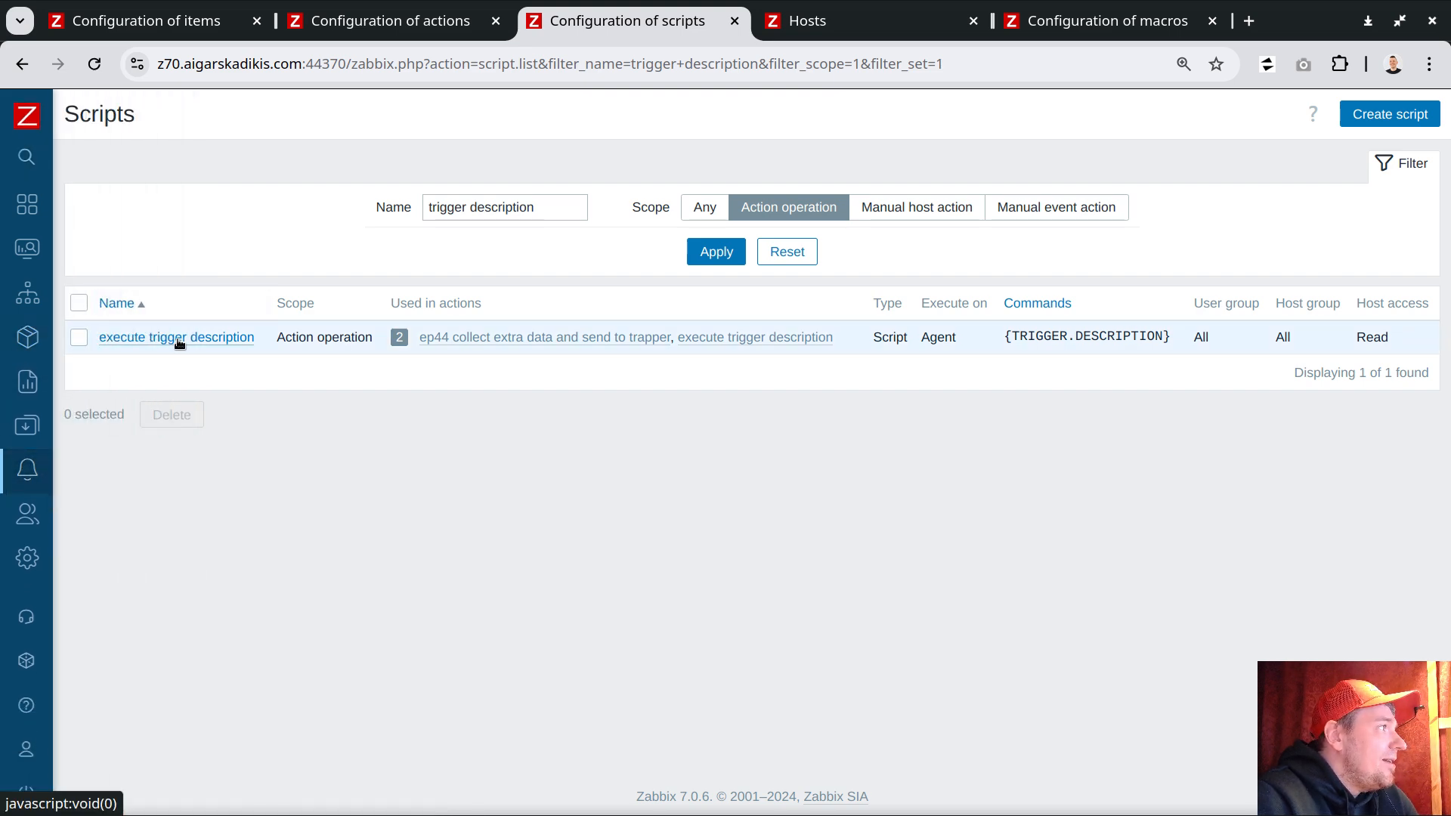
click(179, 338)
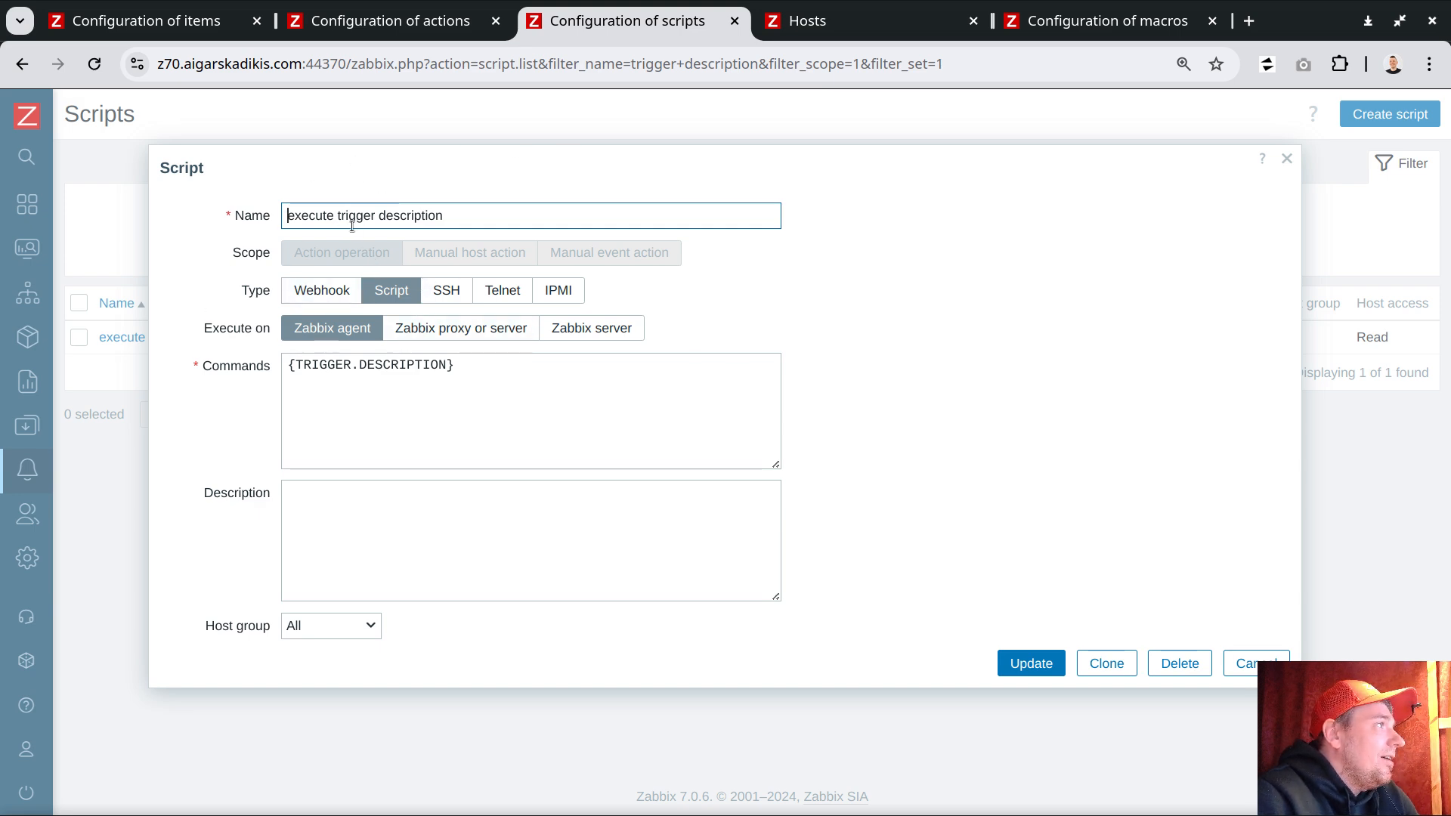
triple_click(341, 365)
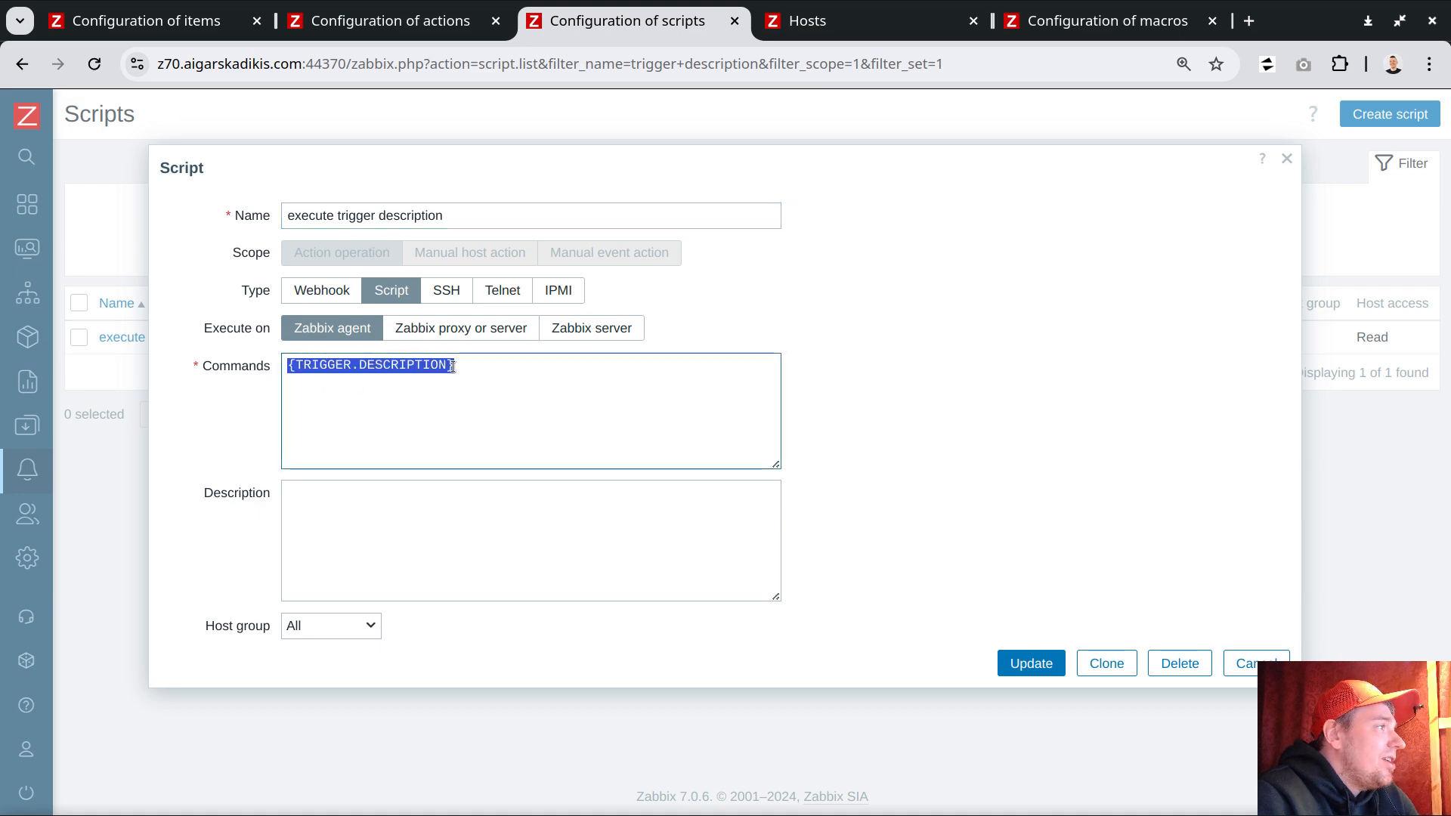
click(477, 367)
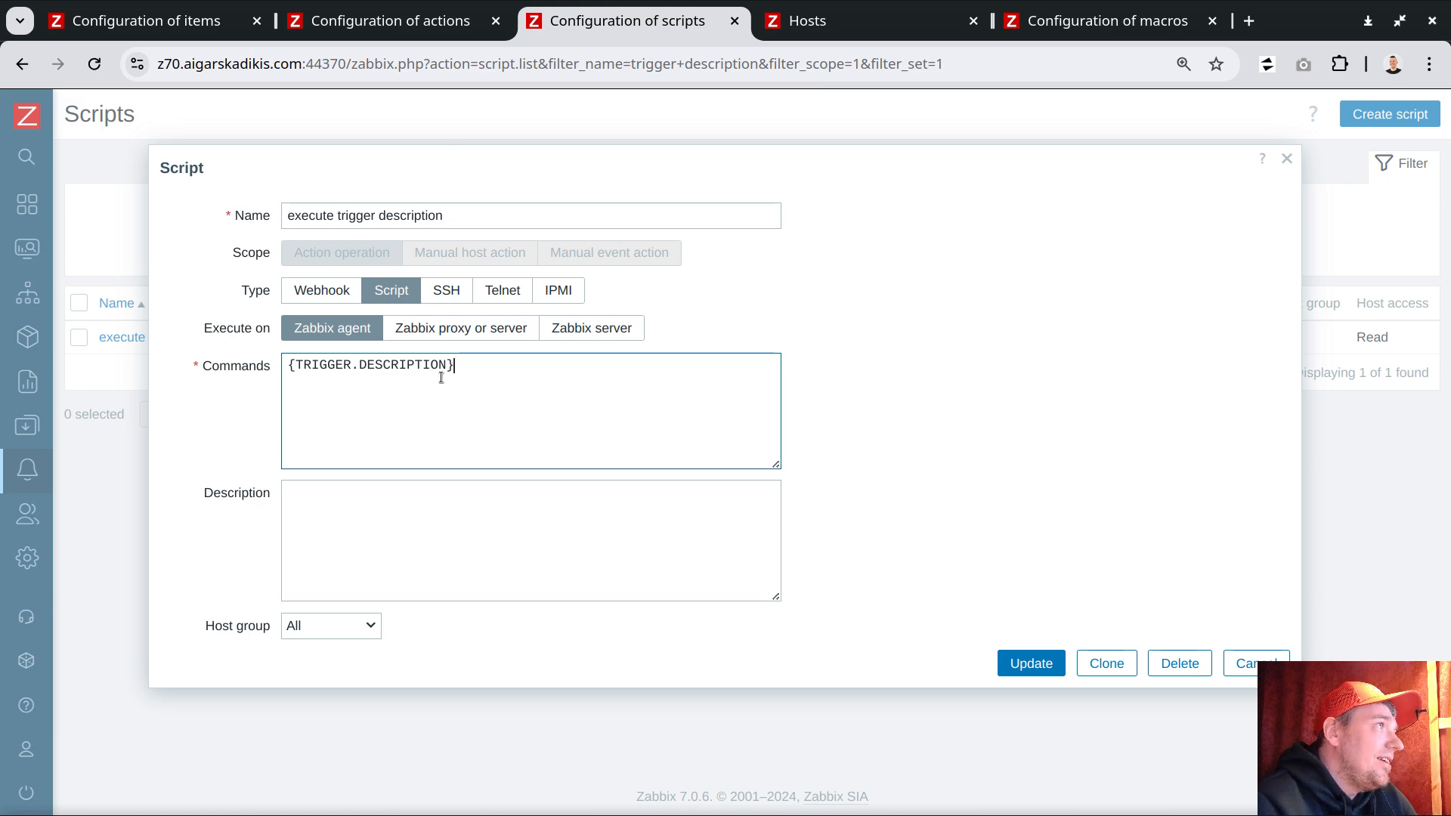
Step: Open the ep44 collect extra data action's operation details and close them without changes
click(421, 19)
click(201, 336)
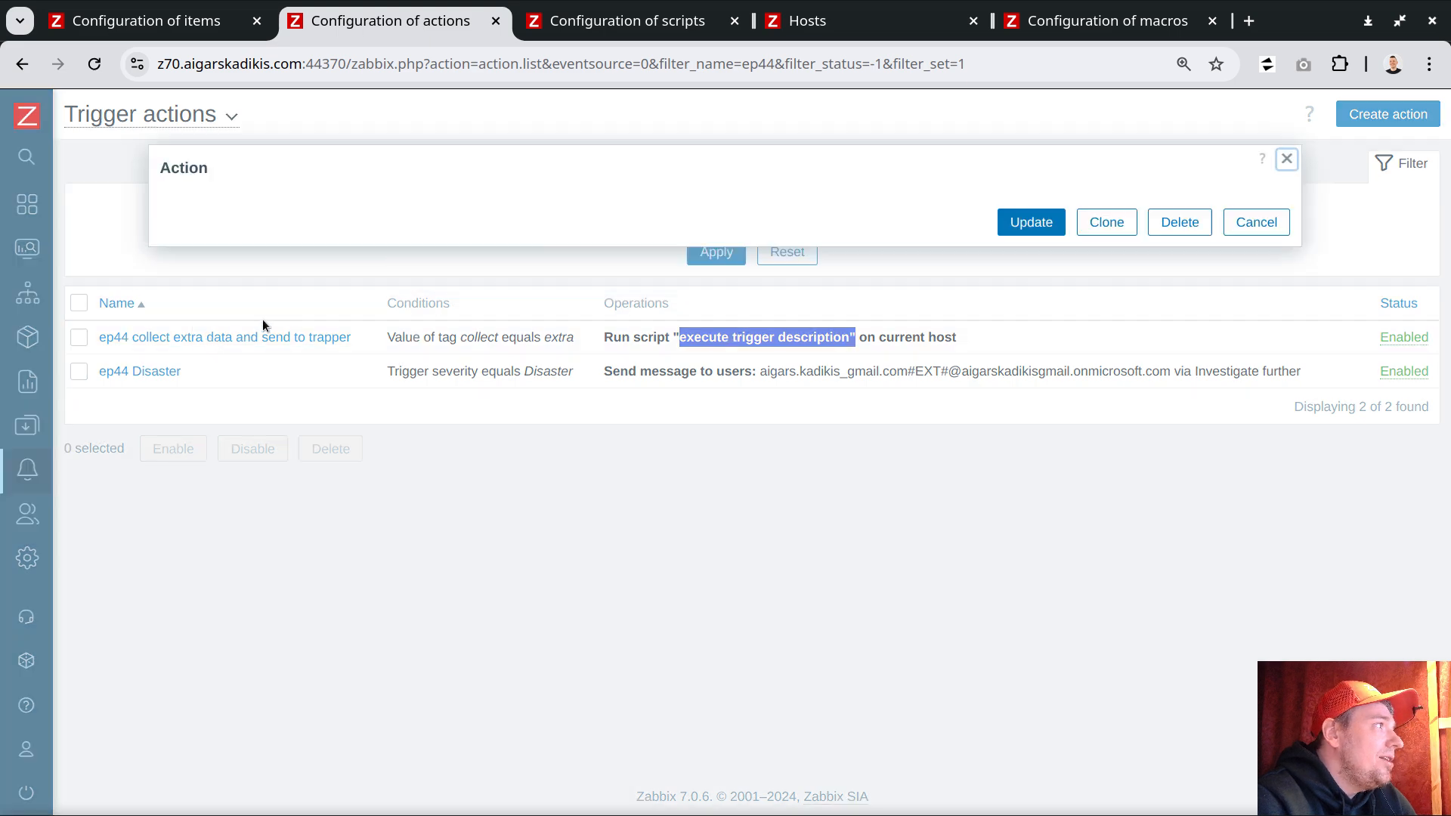
click(298, 219)
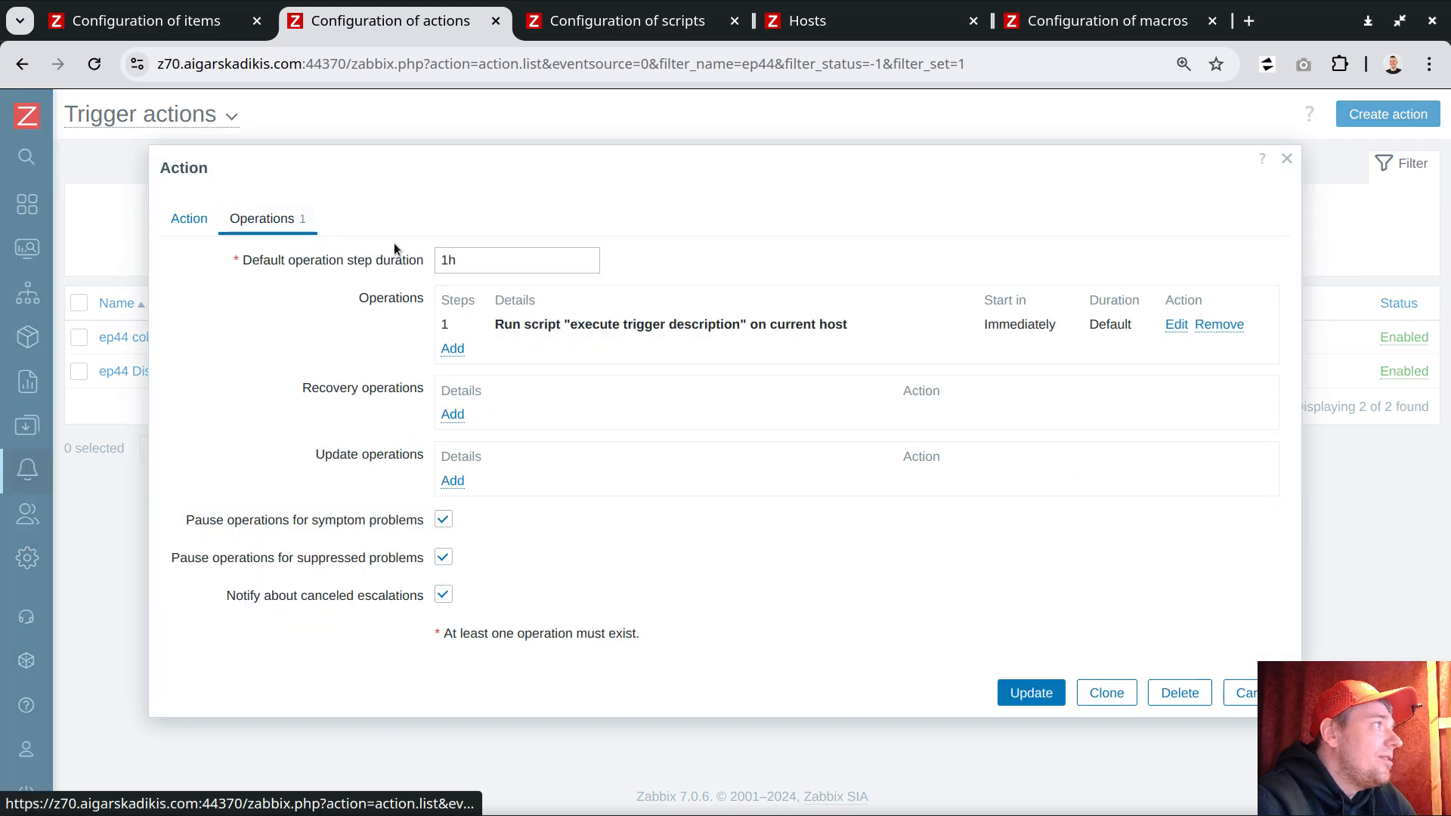
click(1176, 324)
click(627, 214)
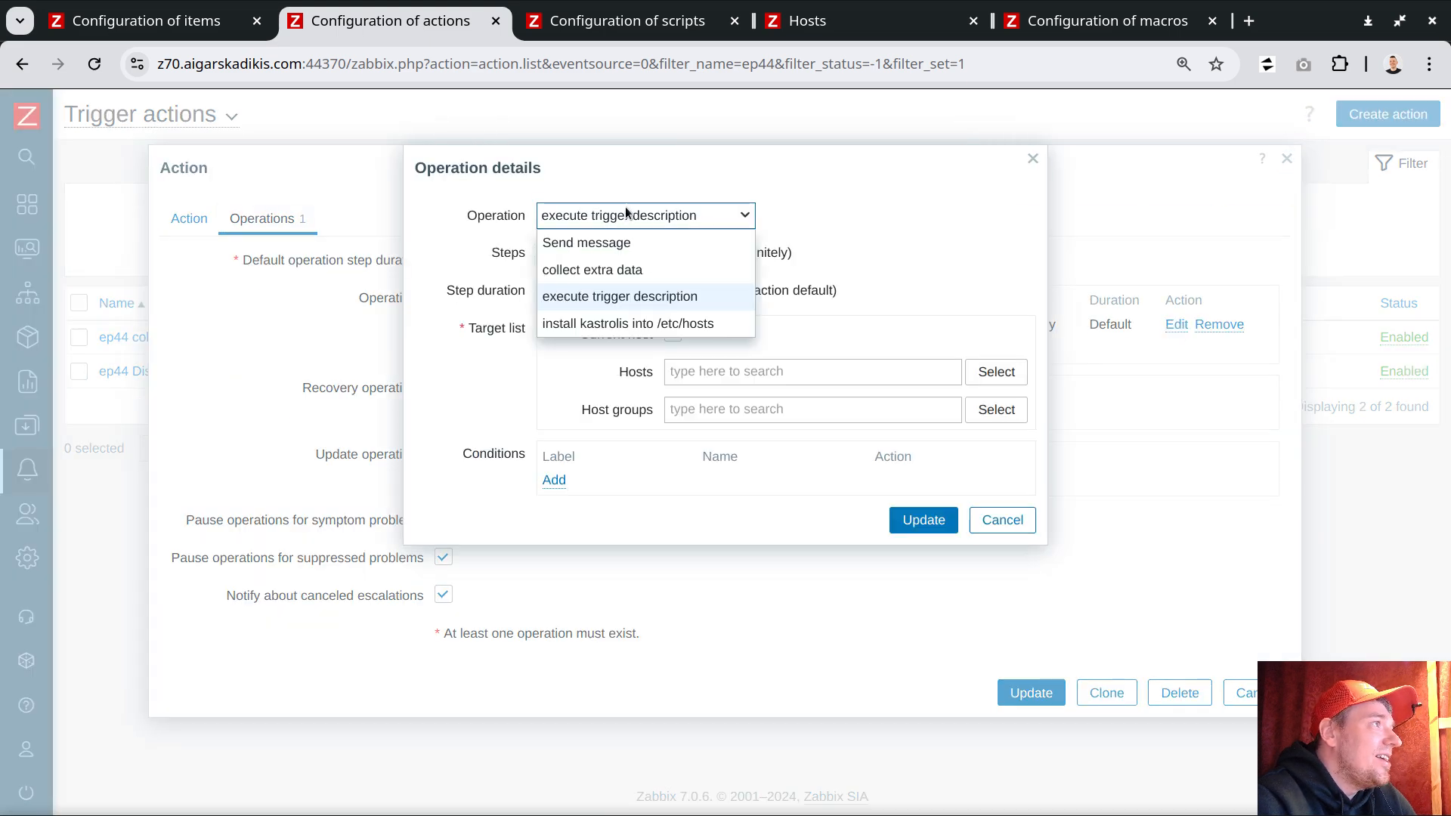
click(612, 296)
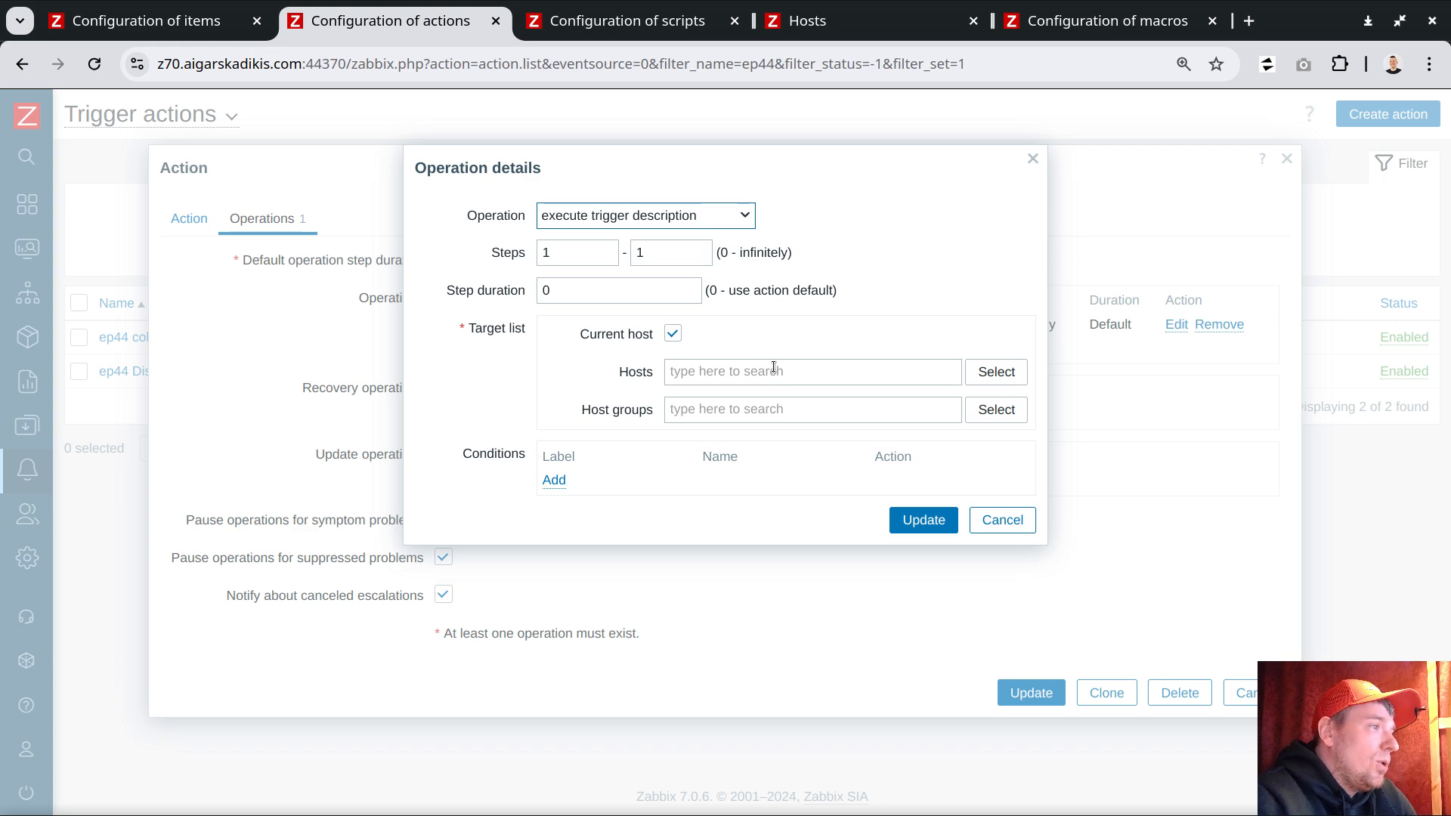
click(1003, 520)
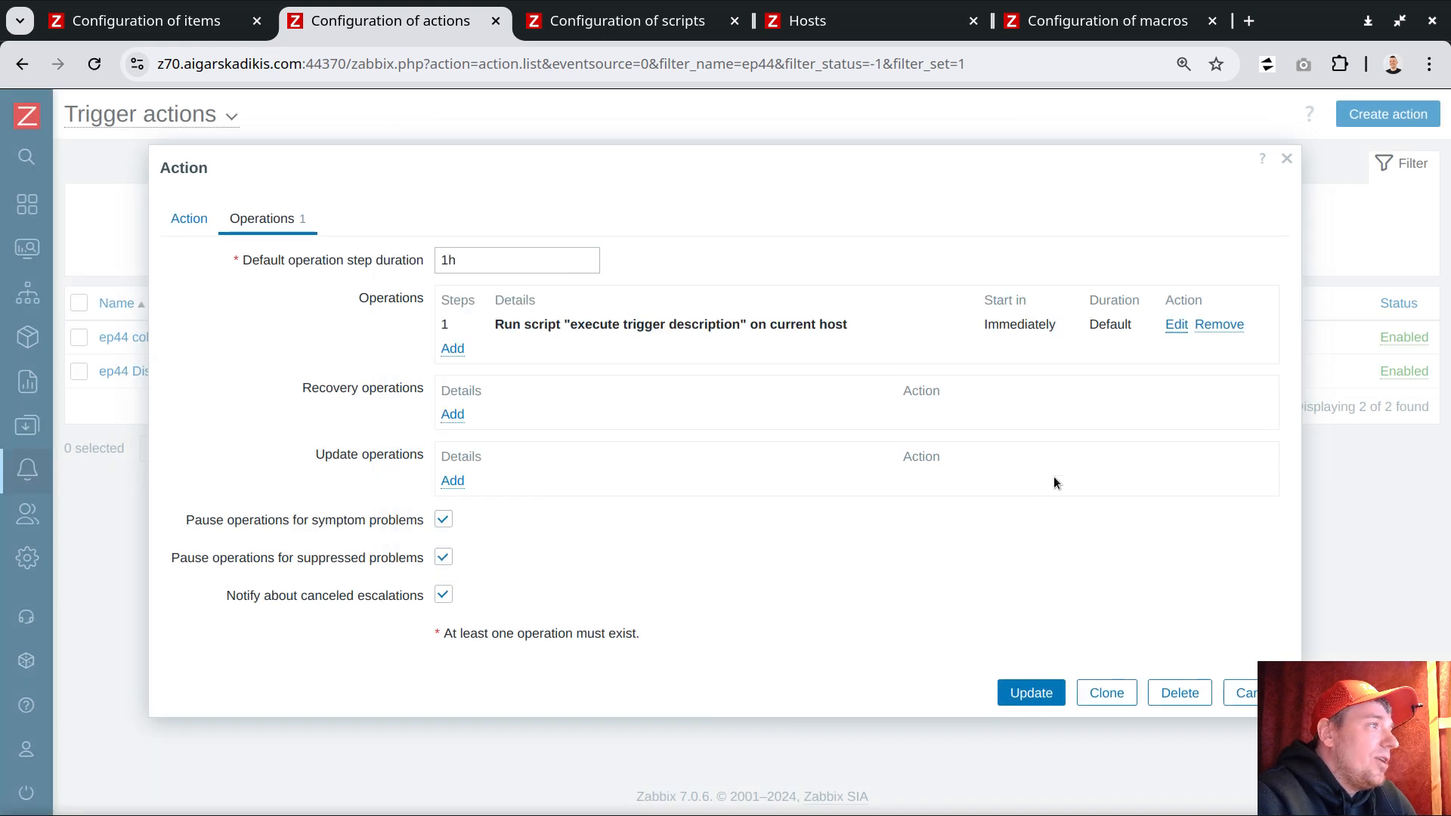
click(1229, 694)
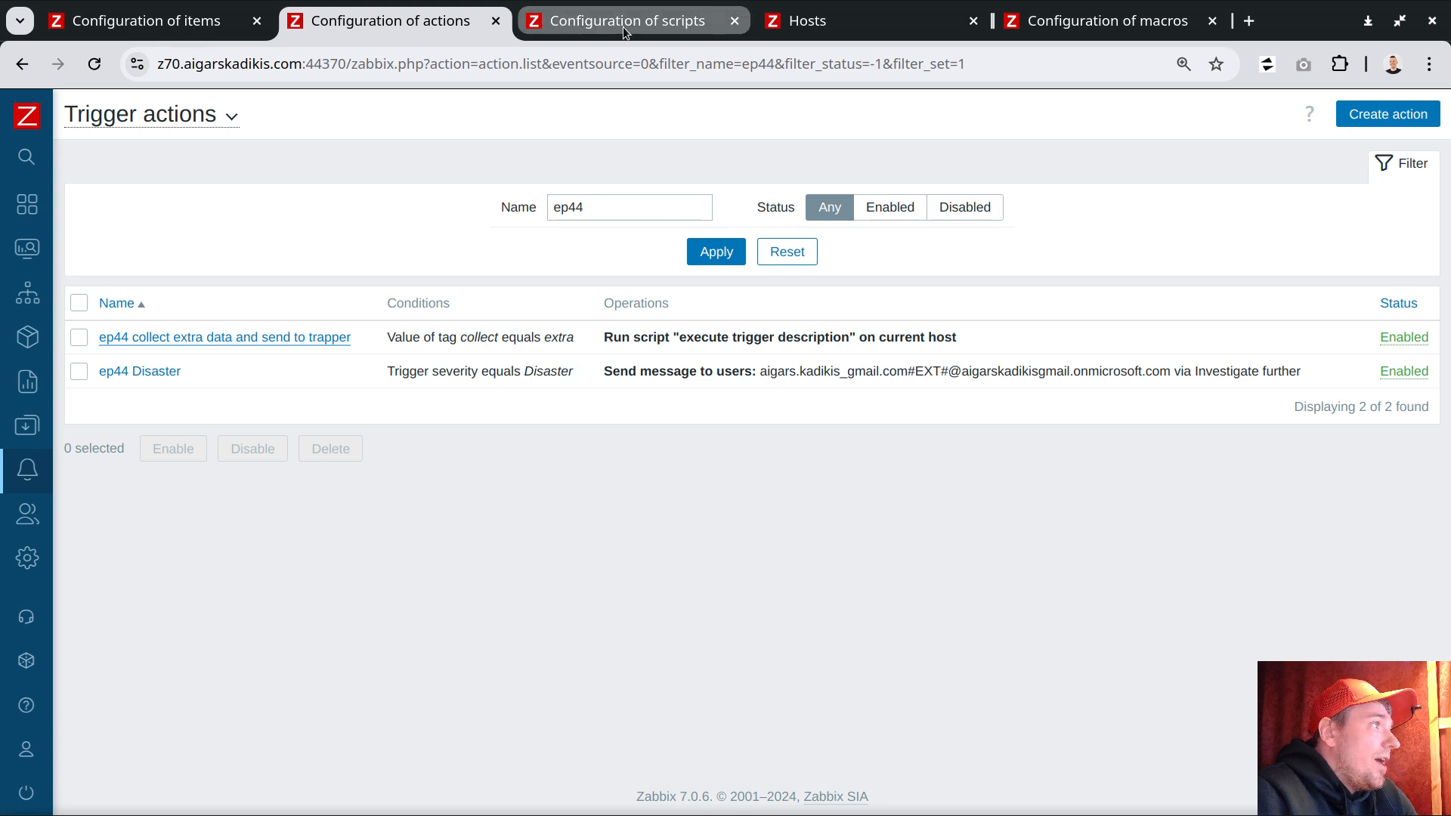
Step: Examine the tag and severity conditions of the two ep44 trigger actions
mouse_move(622, 25)
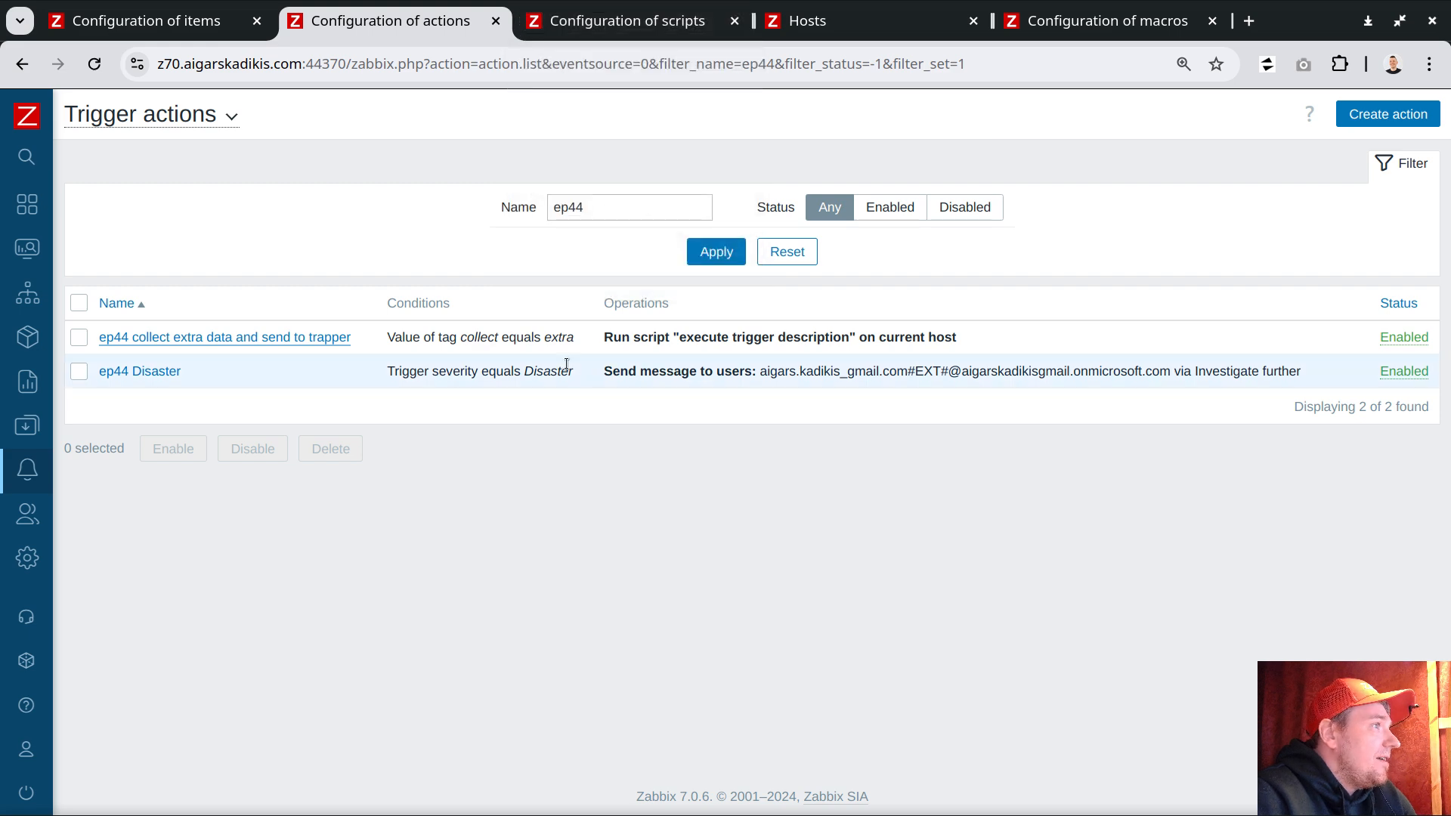
drag(458, 337, 584, 345)
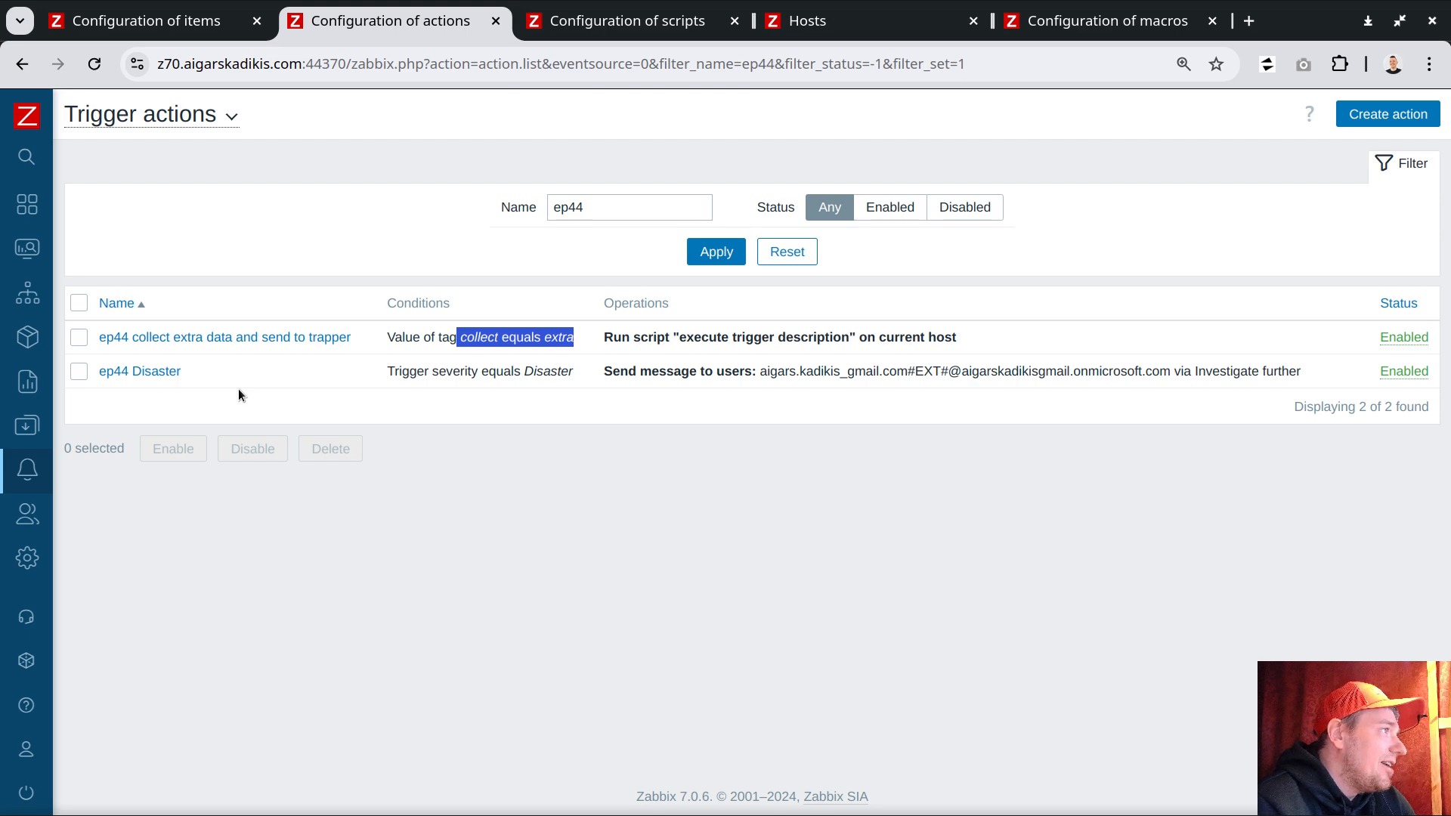
double_click(563, 374)
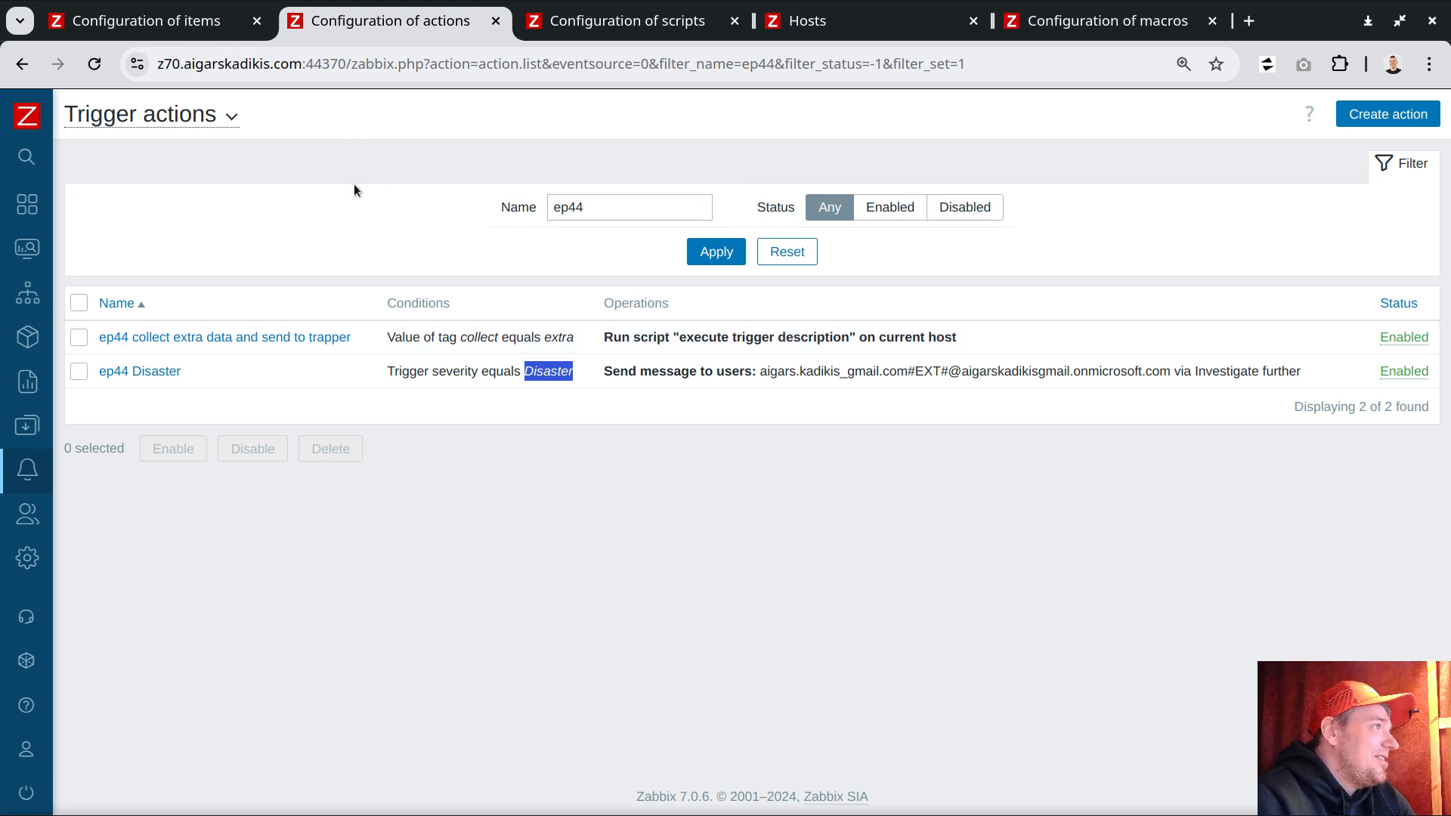
mouse_move(29, 250)
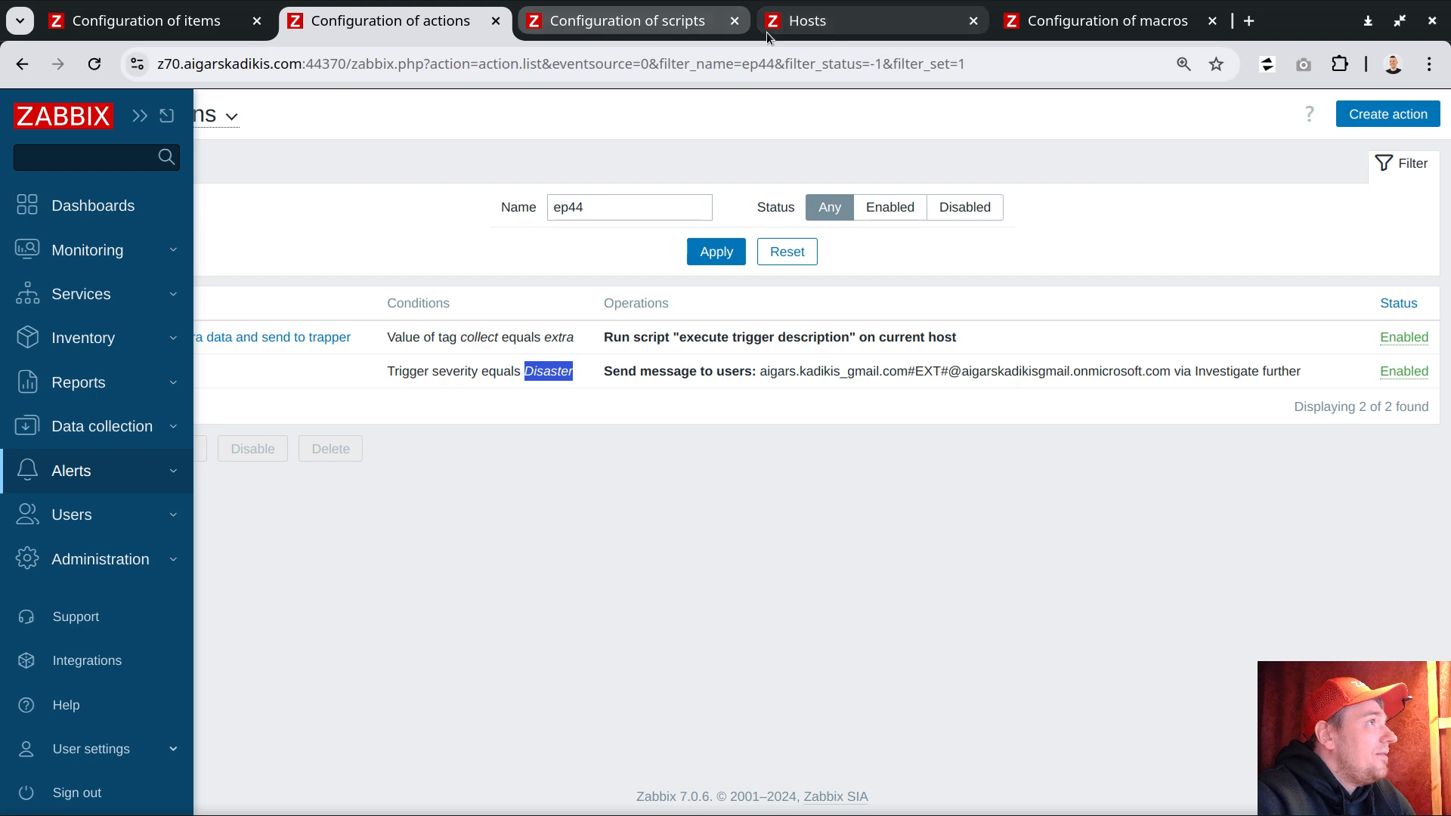
Step: Open the problem history of host do.zbx.gnt1.el8uek with tags hidden
click(686, 27)
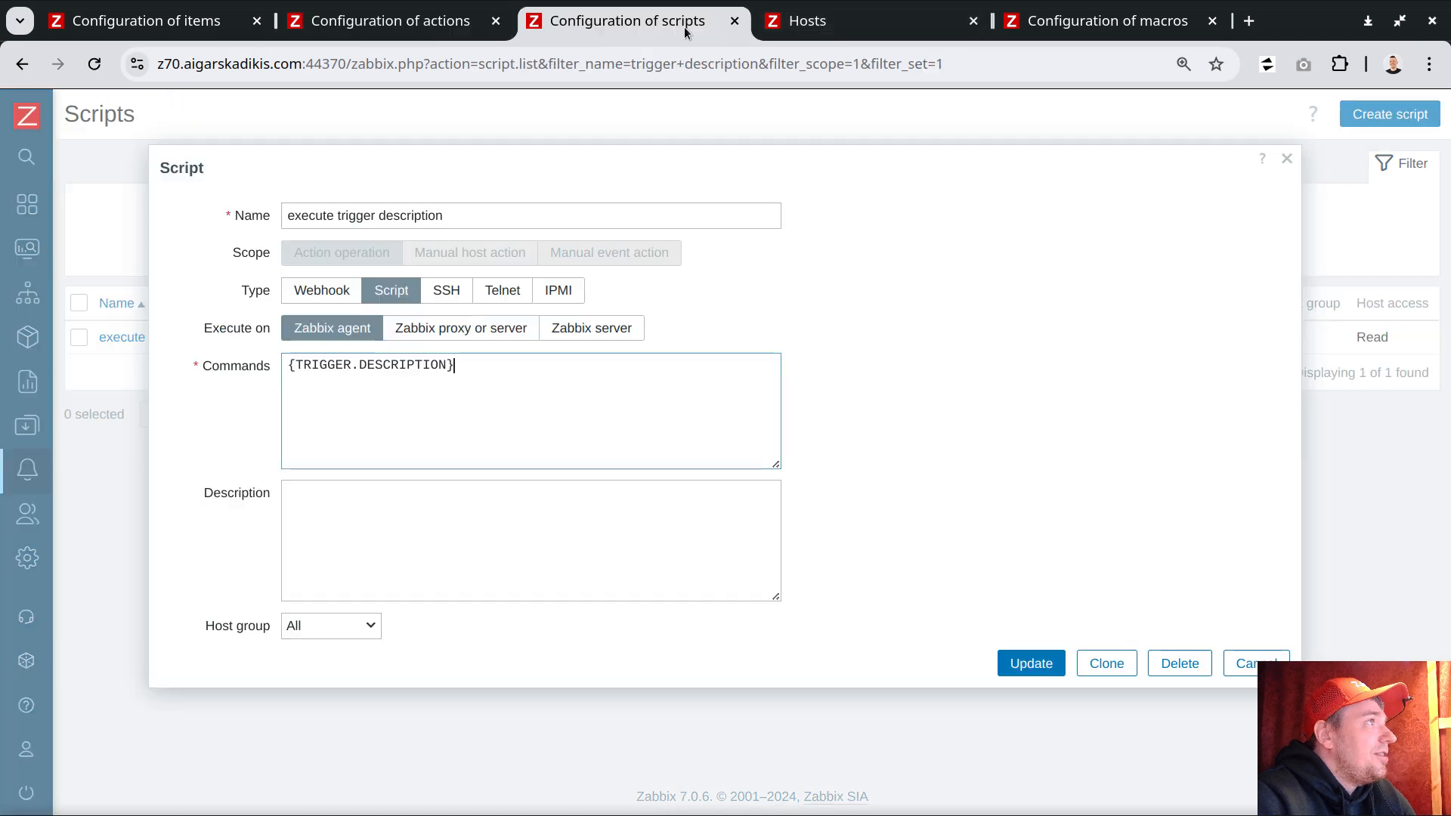
click(798, 21)
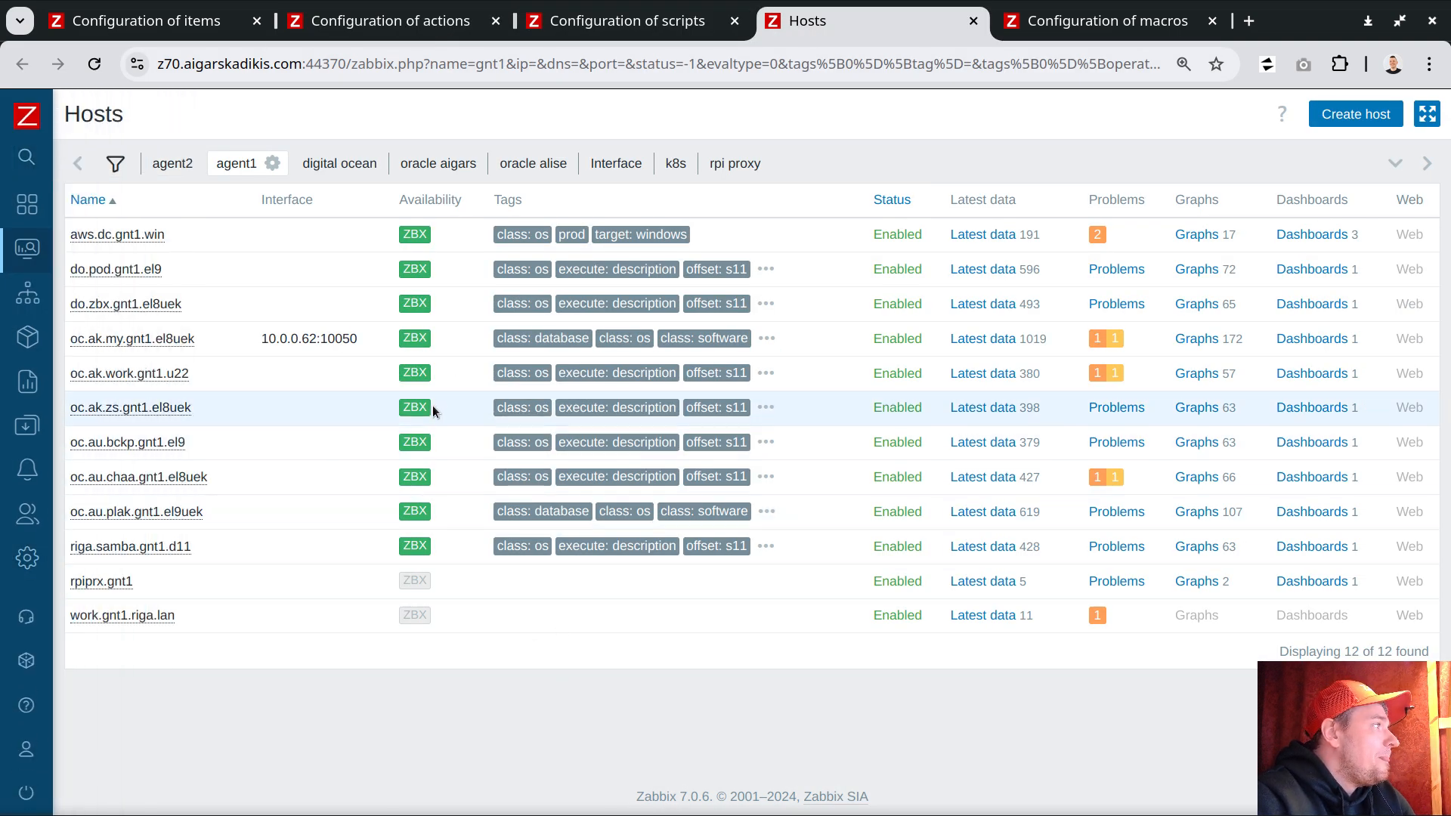
click(1124, 306)
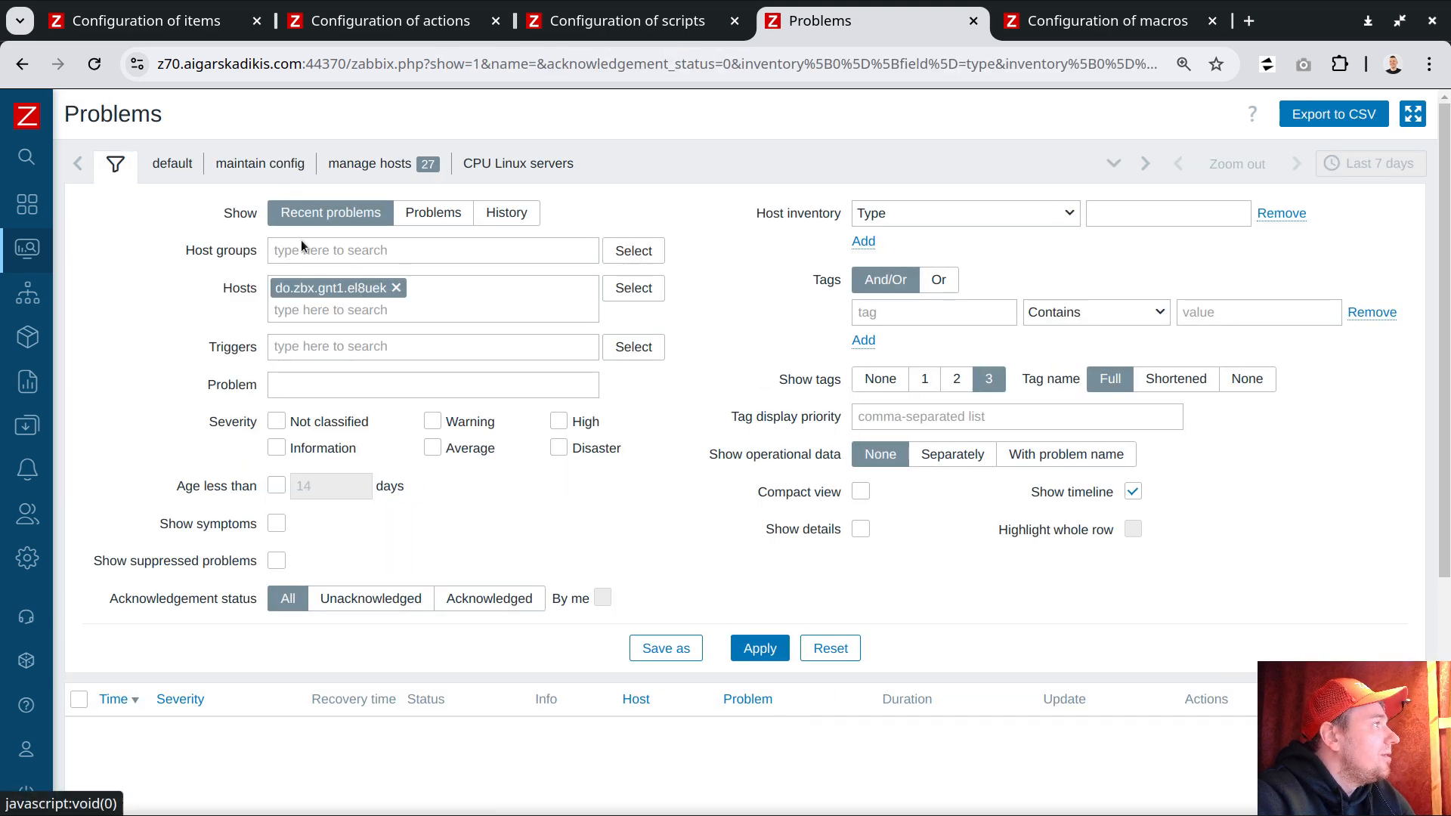
click(506, 221)
click(903, 380)
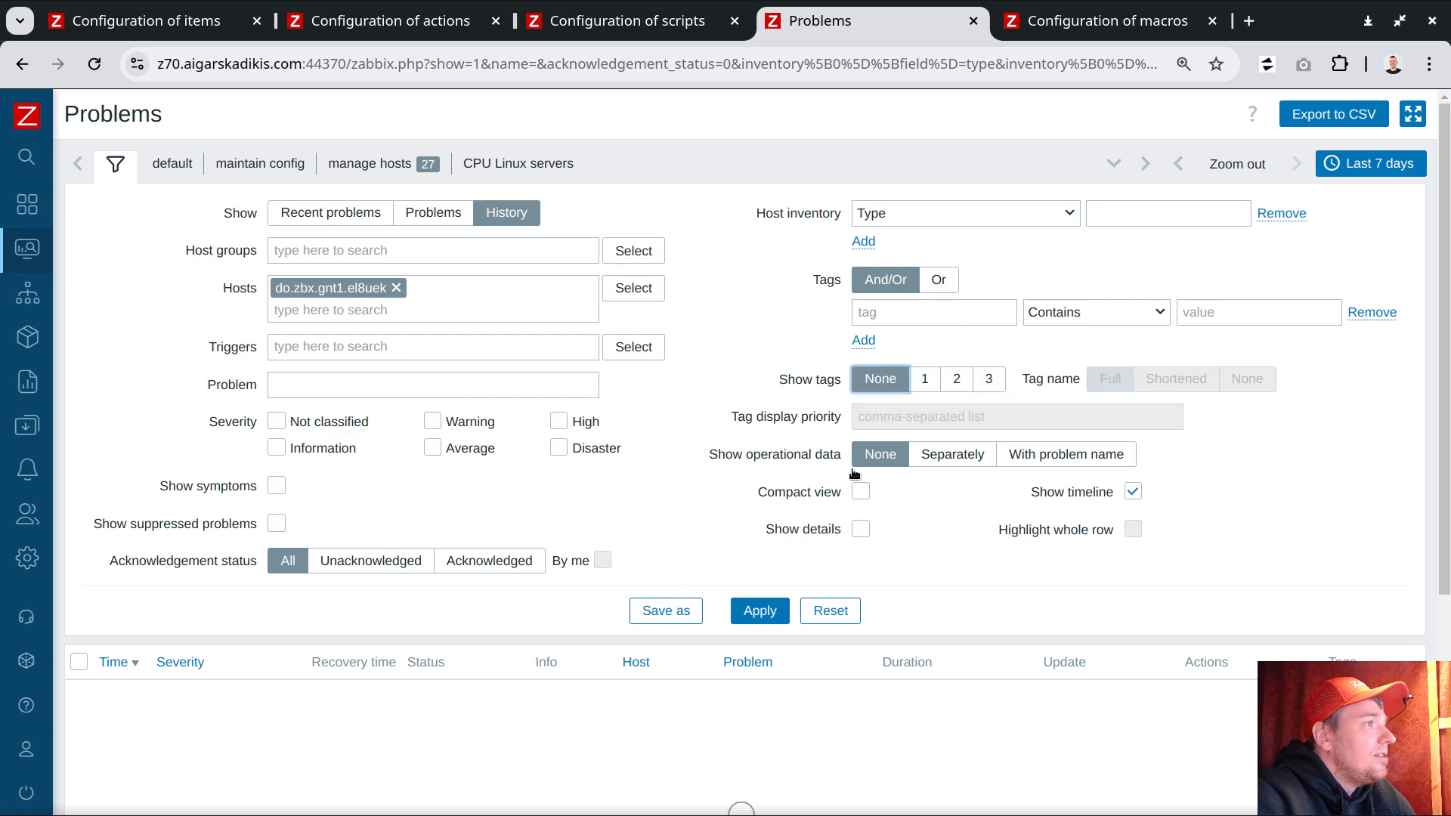
click(767, 609)
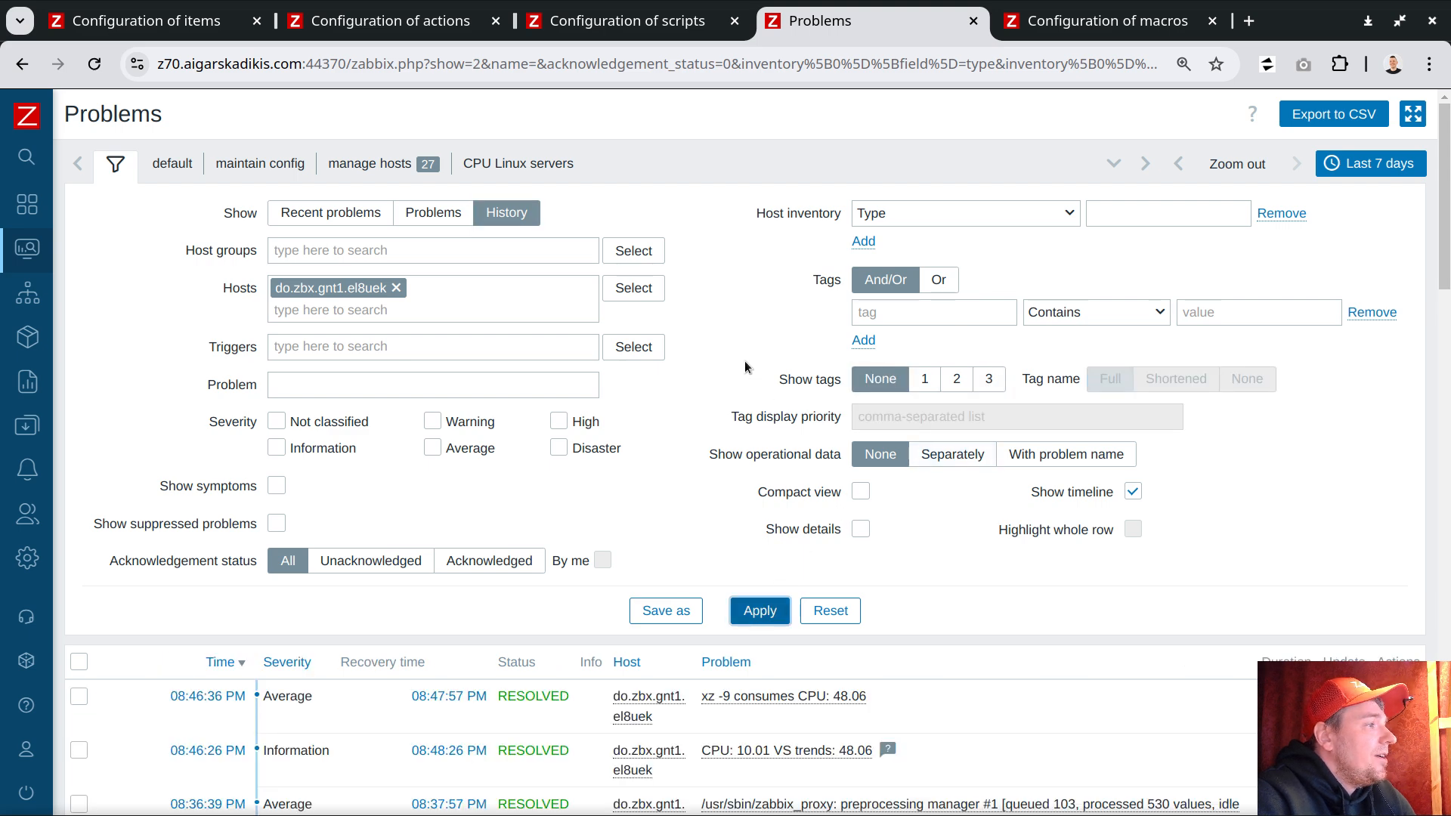
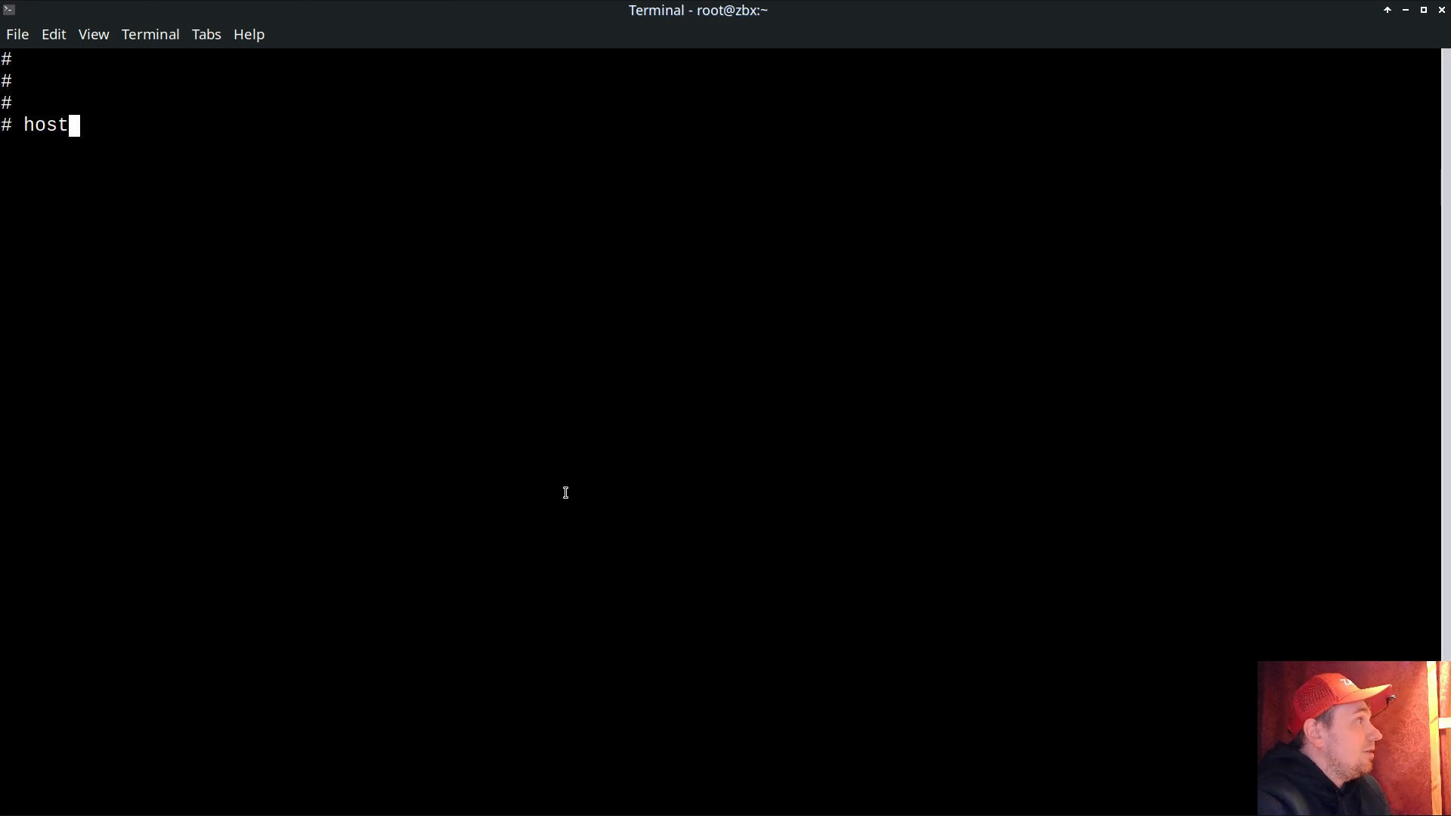
Step: Check the server's hostname and attach to the existing tmux session
key(Return)
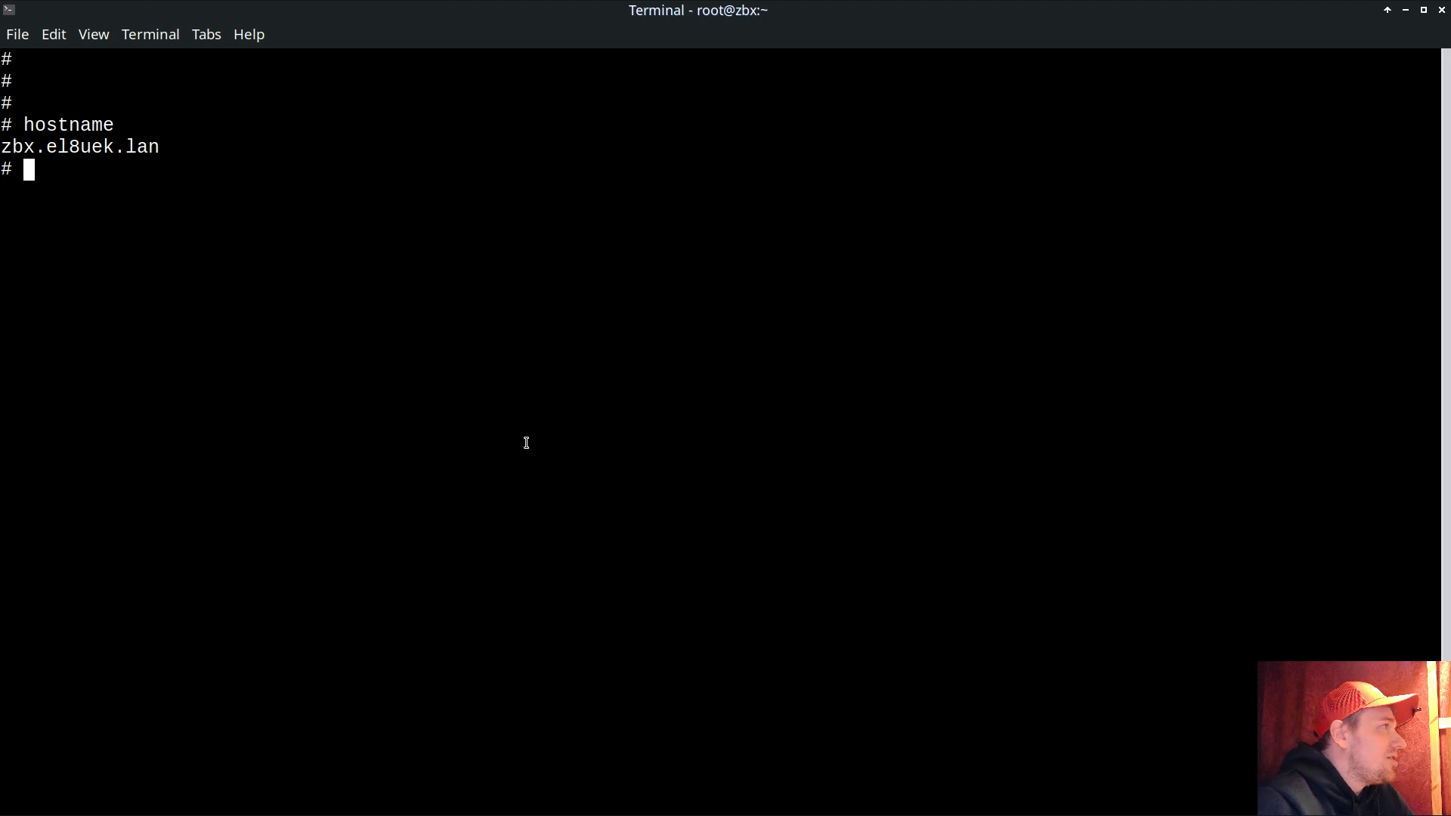
key(Return)
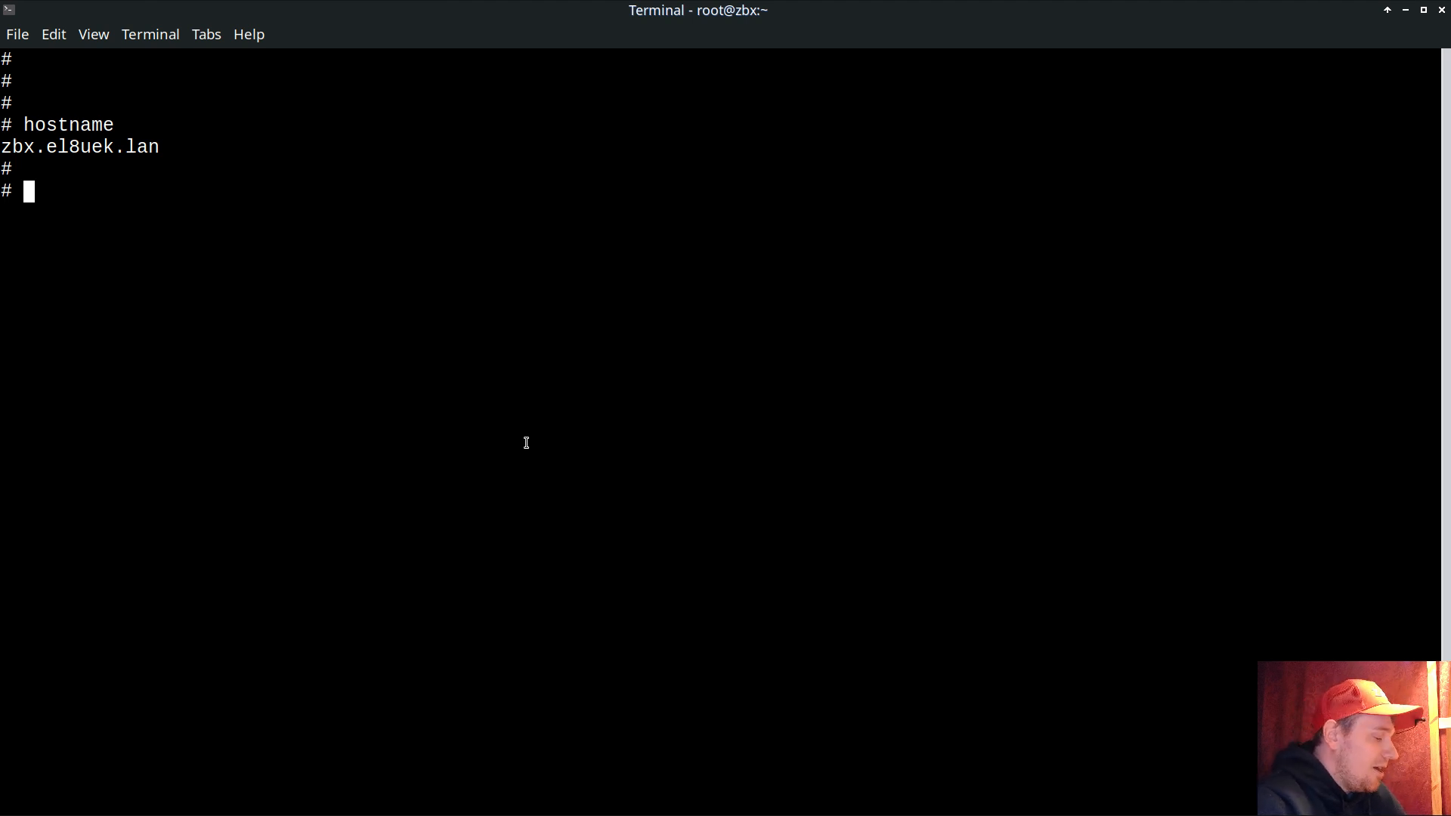
text(tmux)
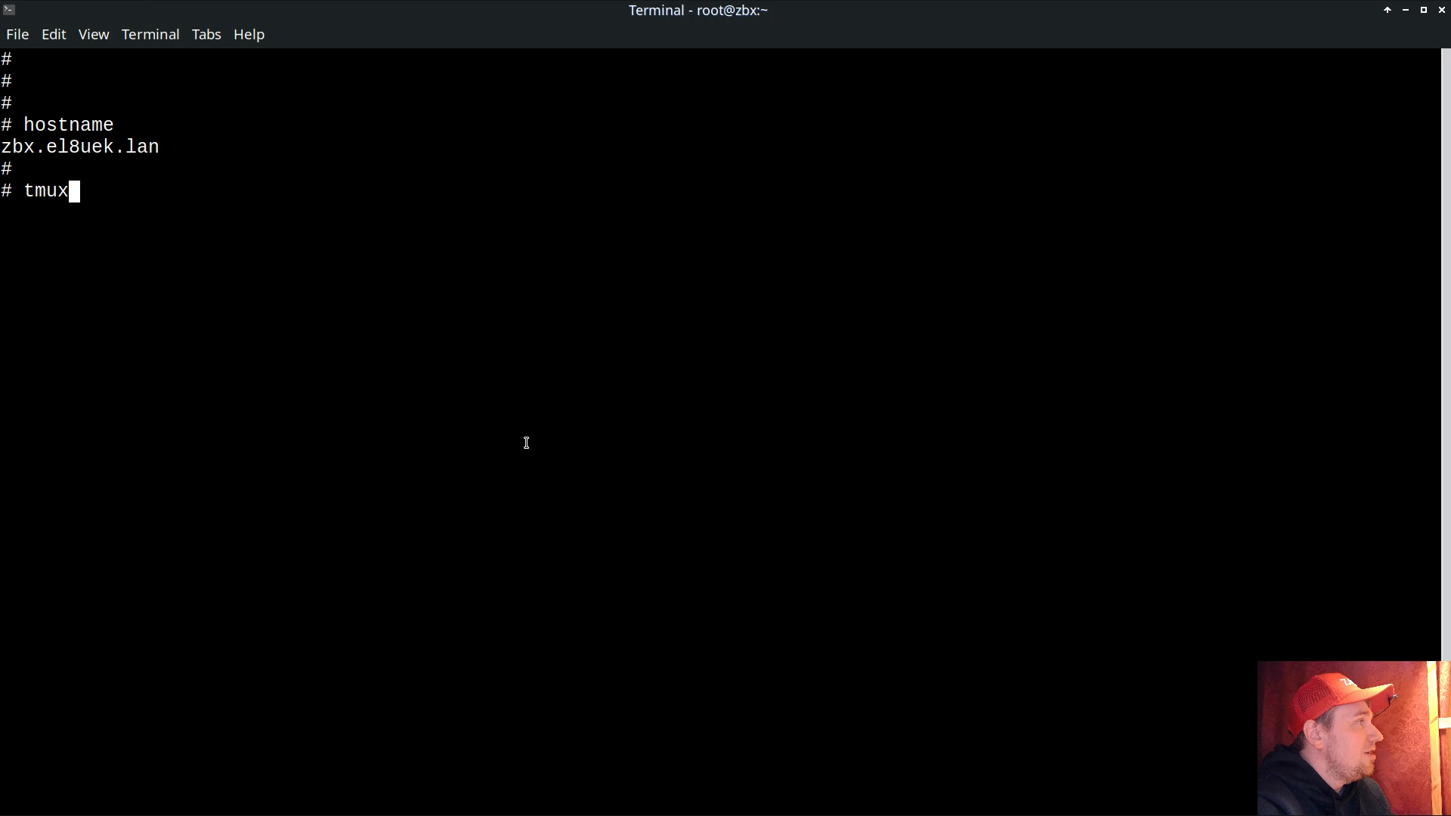
text( a)
key(Return)
Step: Run mysqldump zabbix | xz -9 > file.sql.gz inside tmux to generate CPU load
text(mysql)
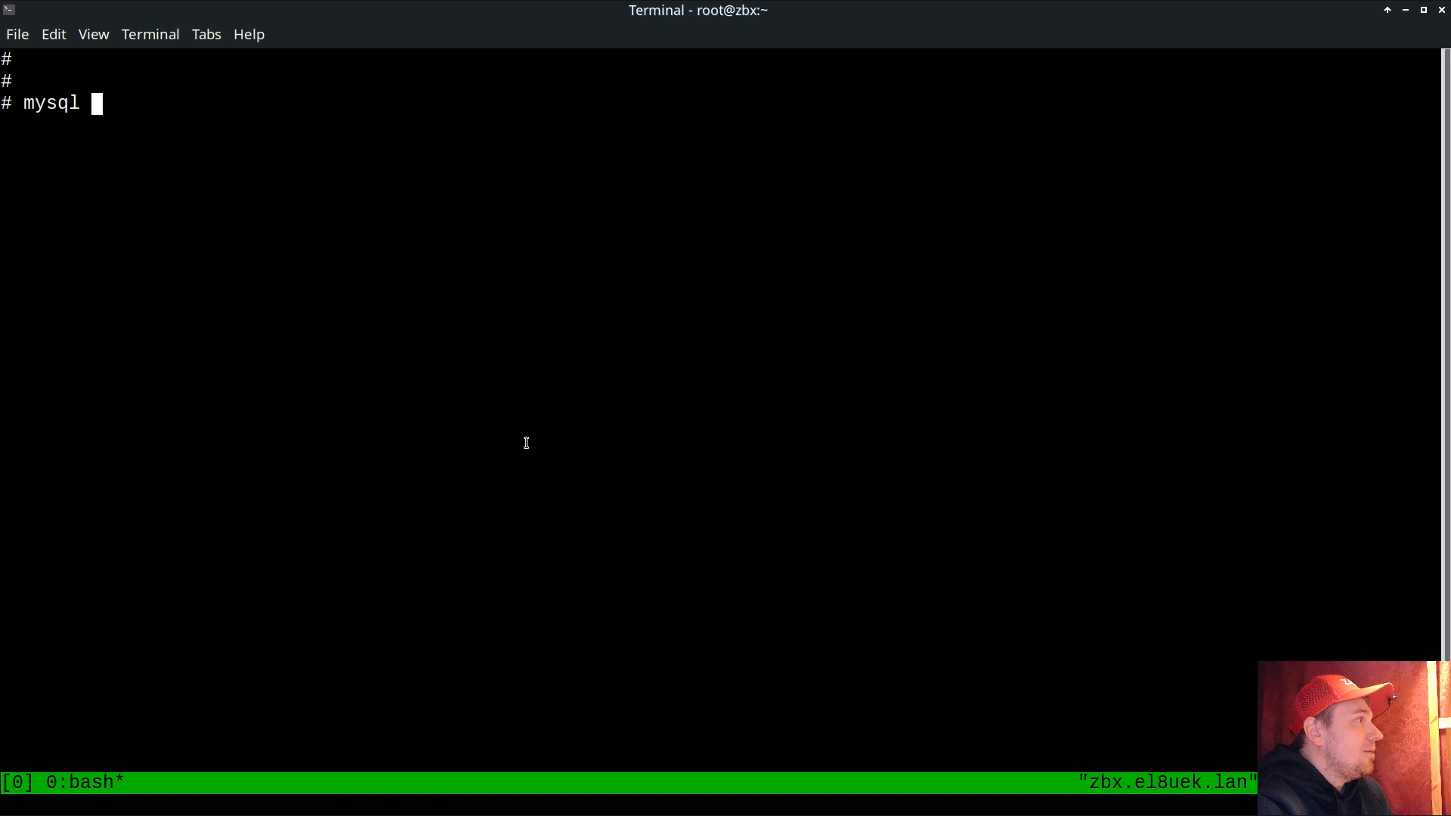
key(BackSpace)
text(dump )
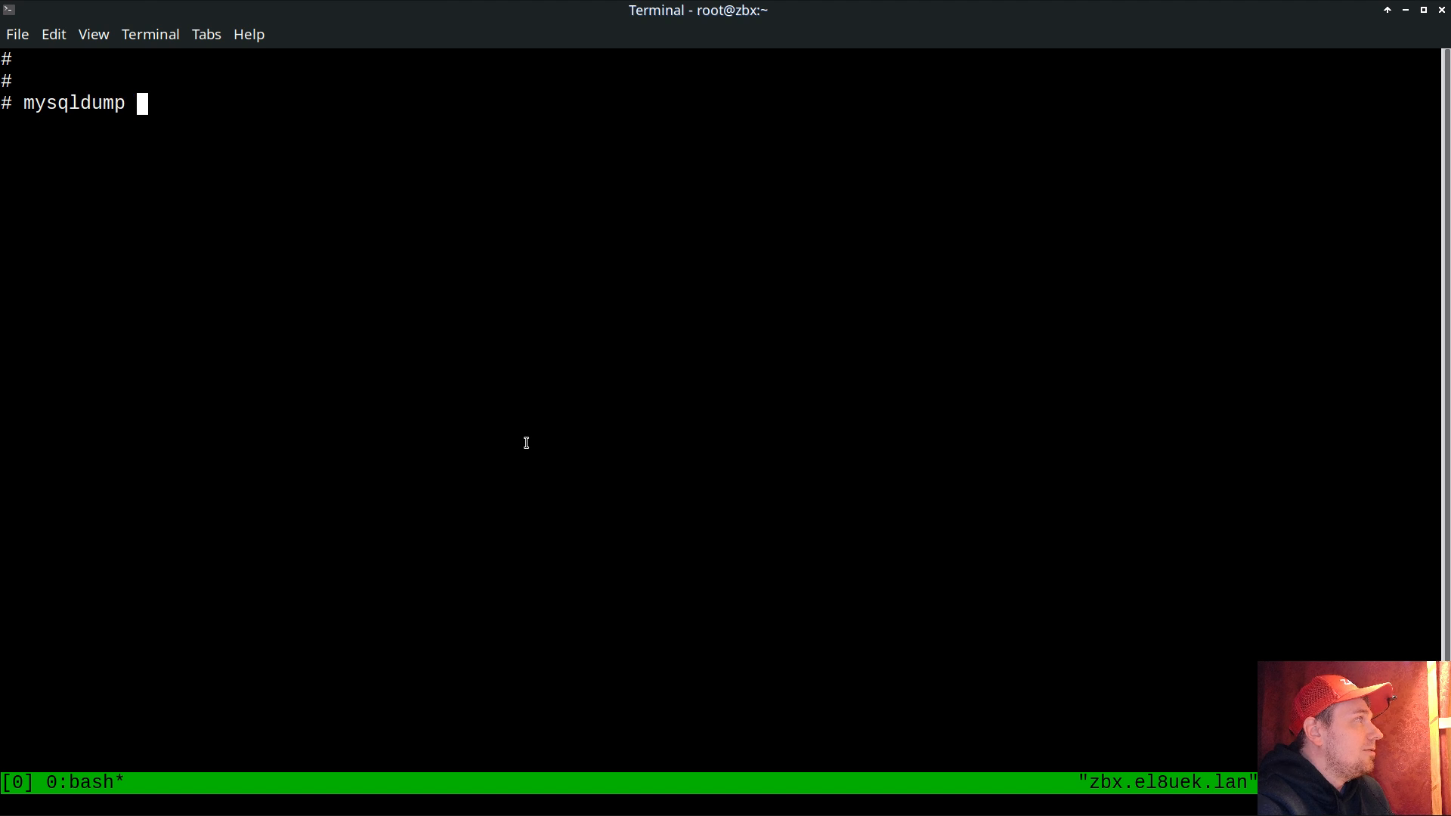
text(zabbix | )
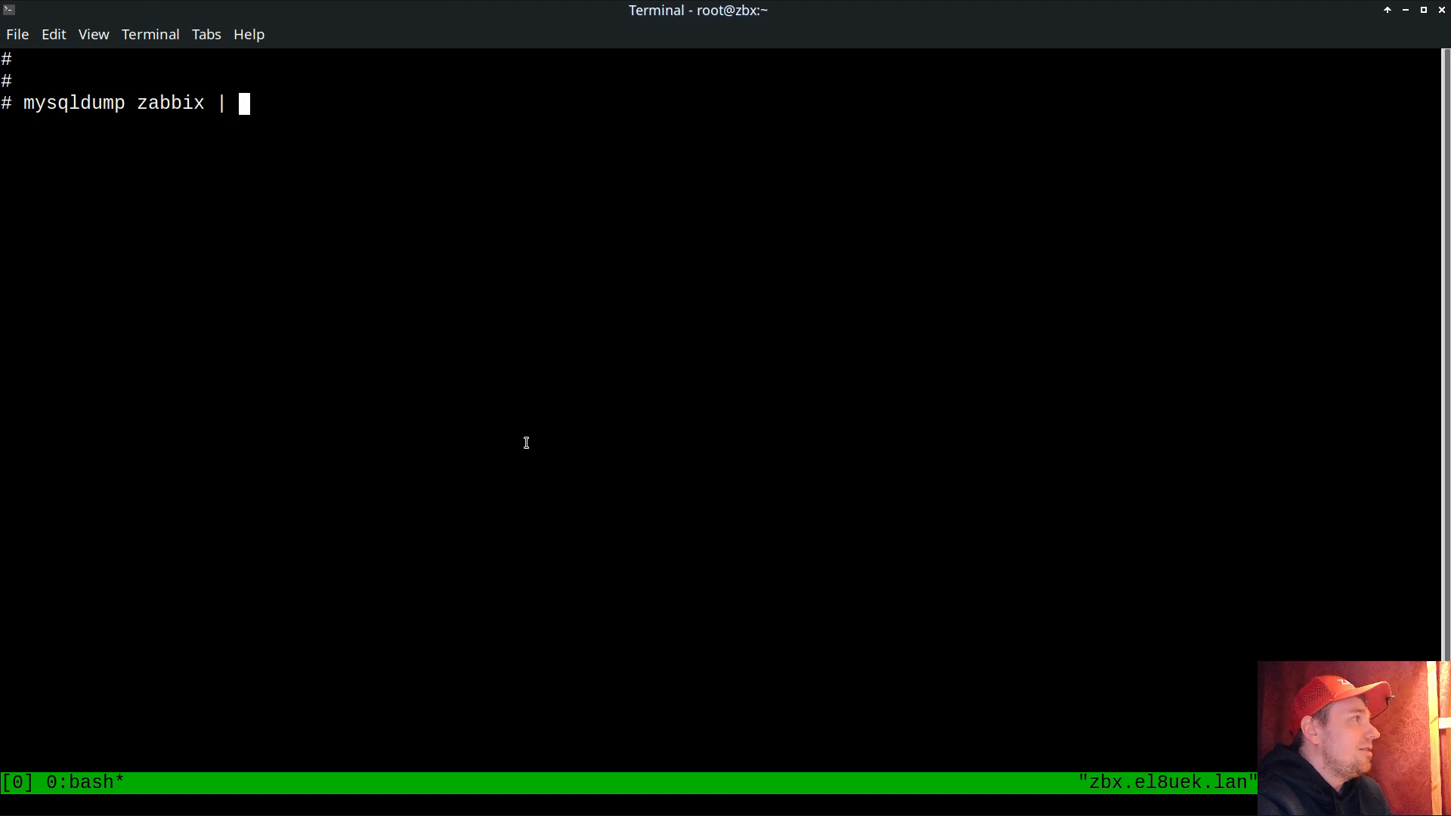
text(xz -)
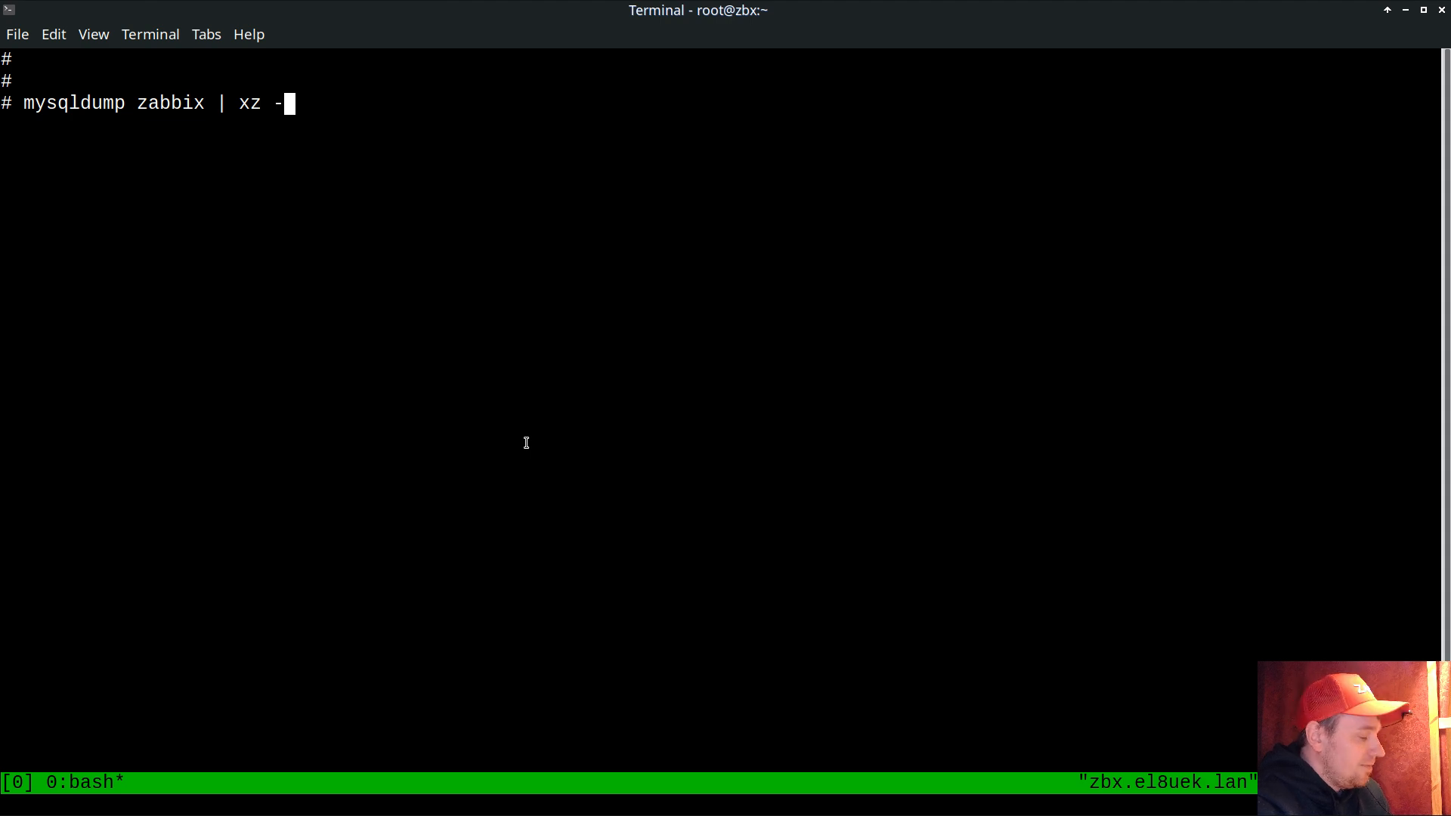
text(9 )
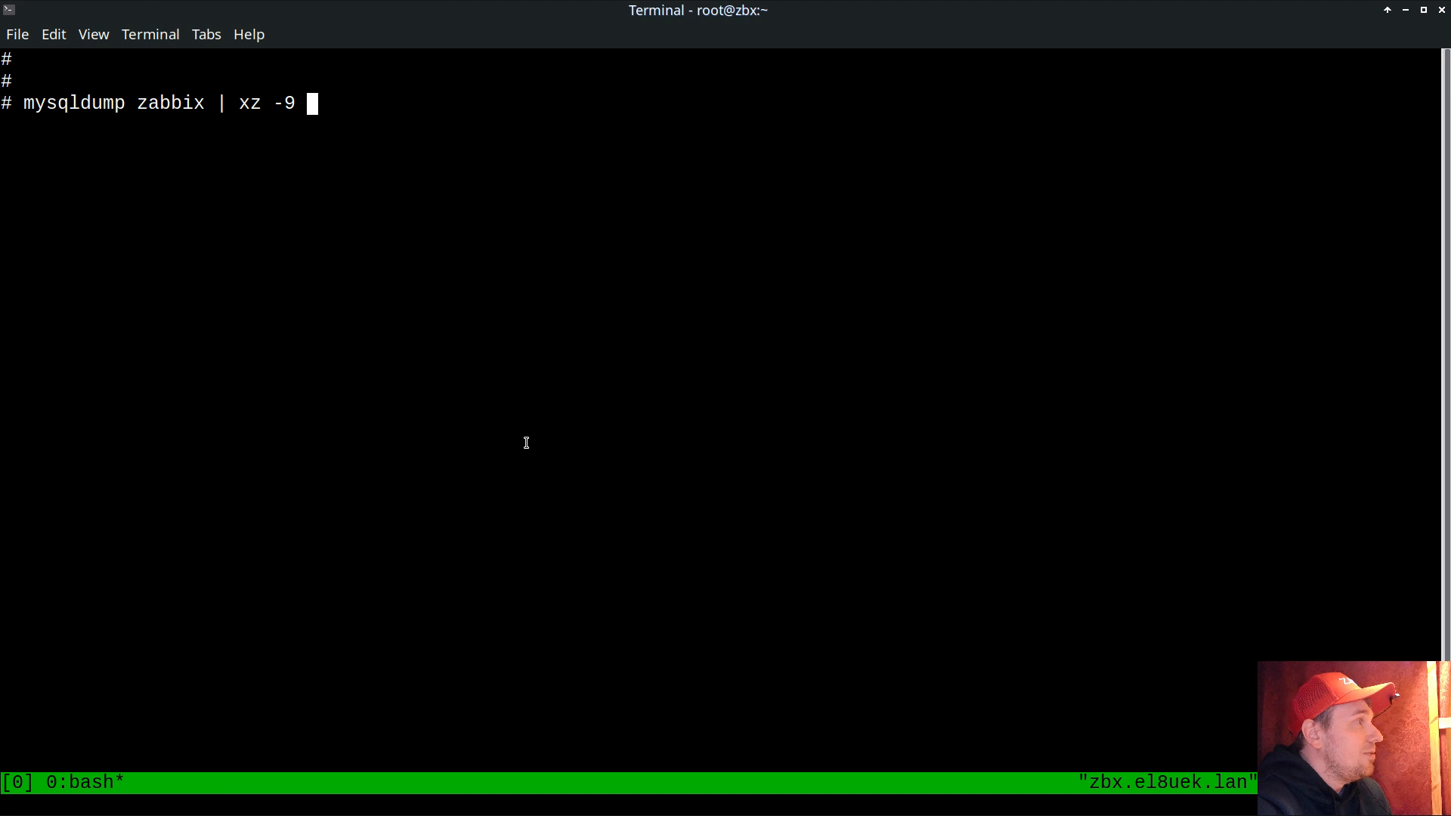
text(> )
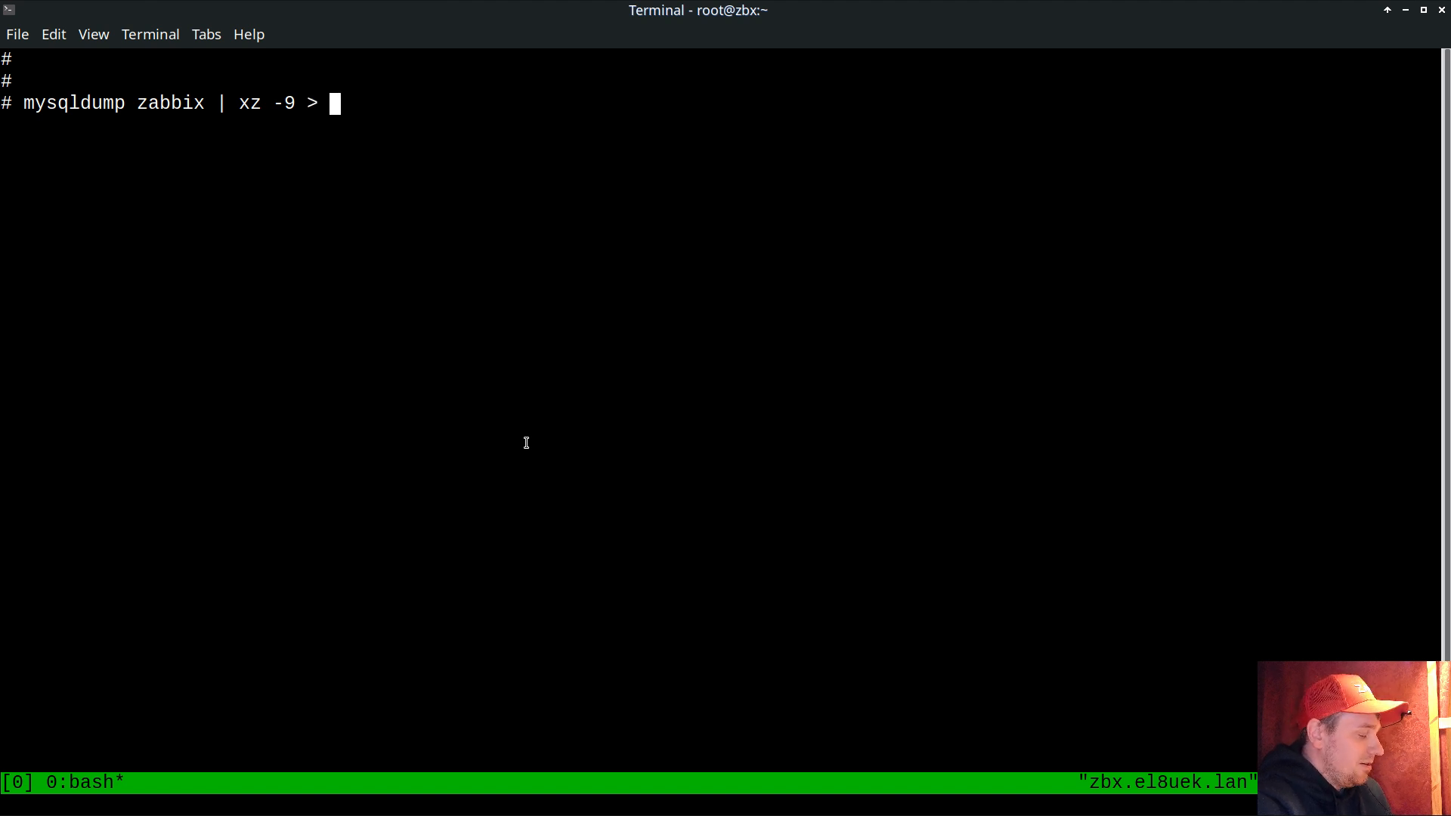
text(file.sq;l.)
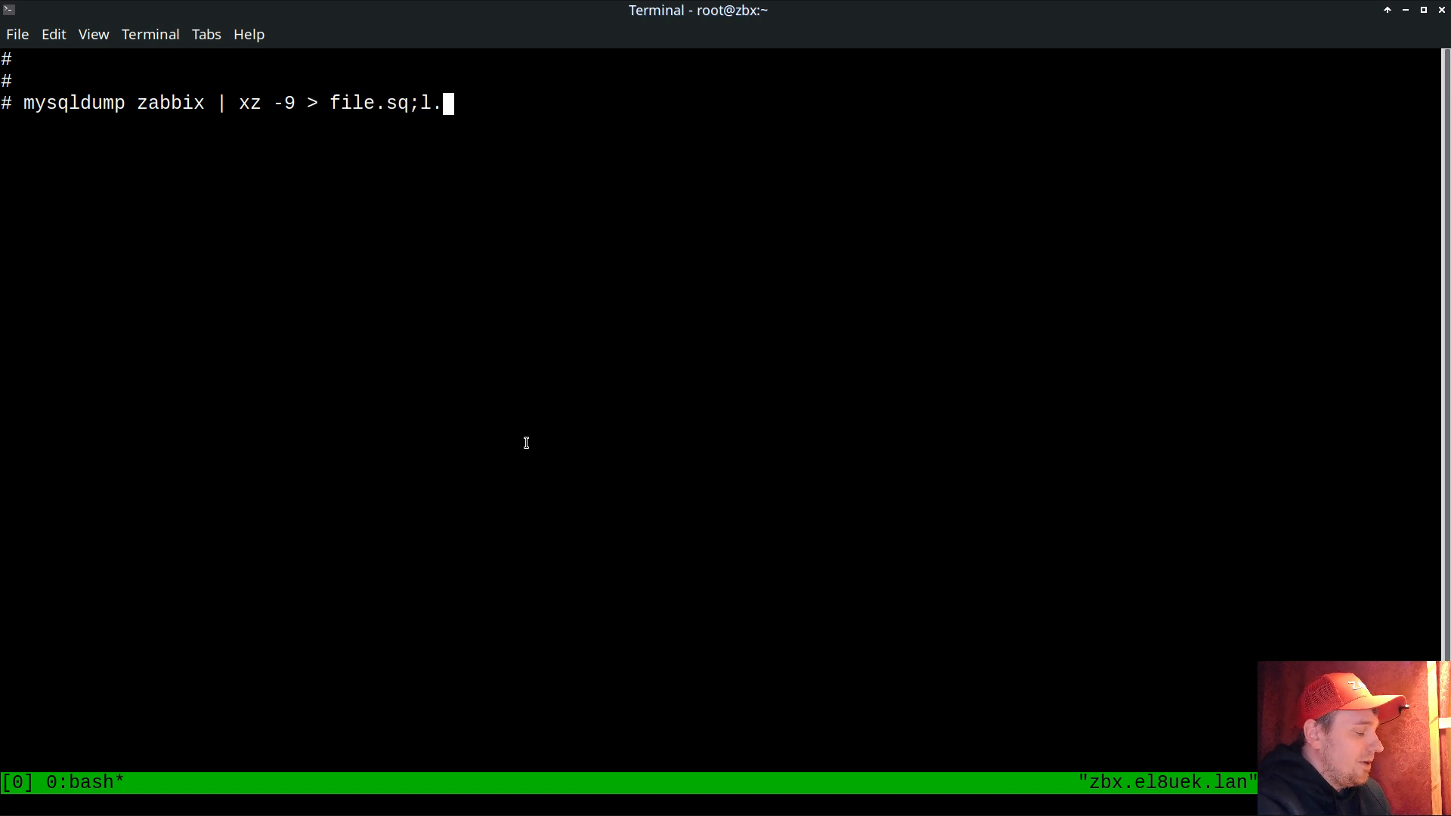
key(BackSpace)
key(BackSpace)
key(BackSpace)
text(l.)
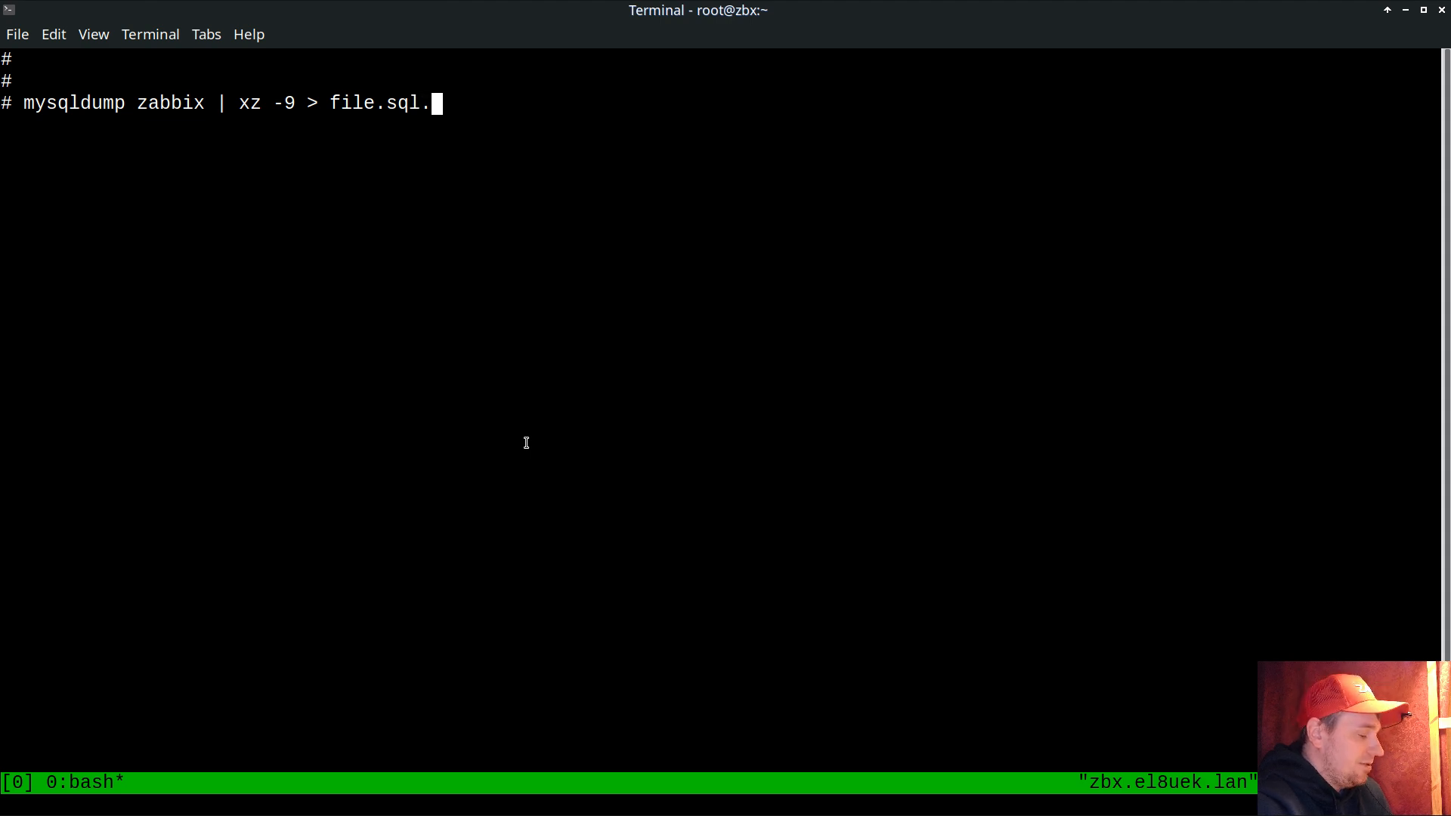
text(gz)
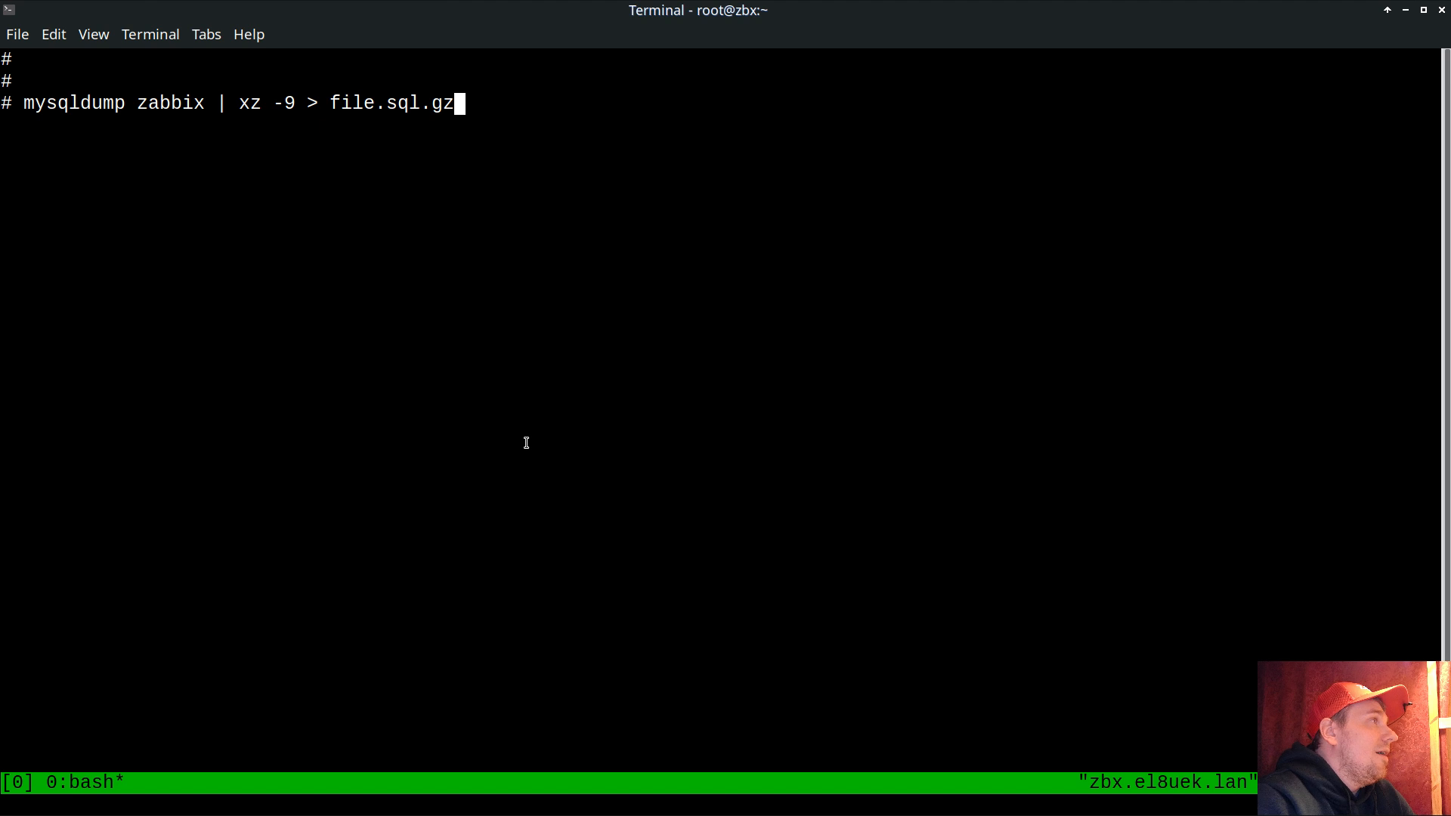
key(Return)
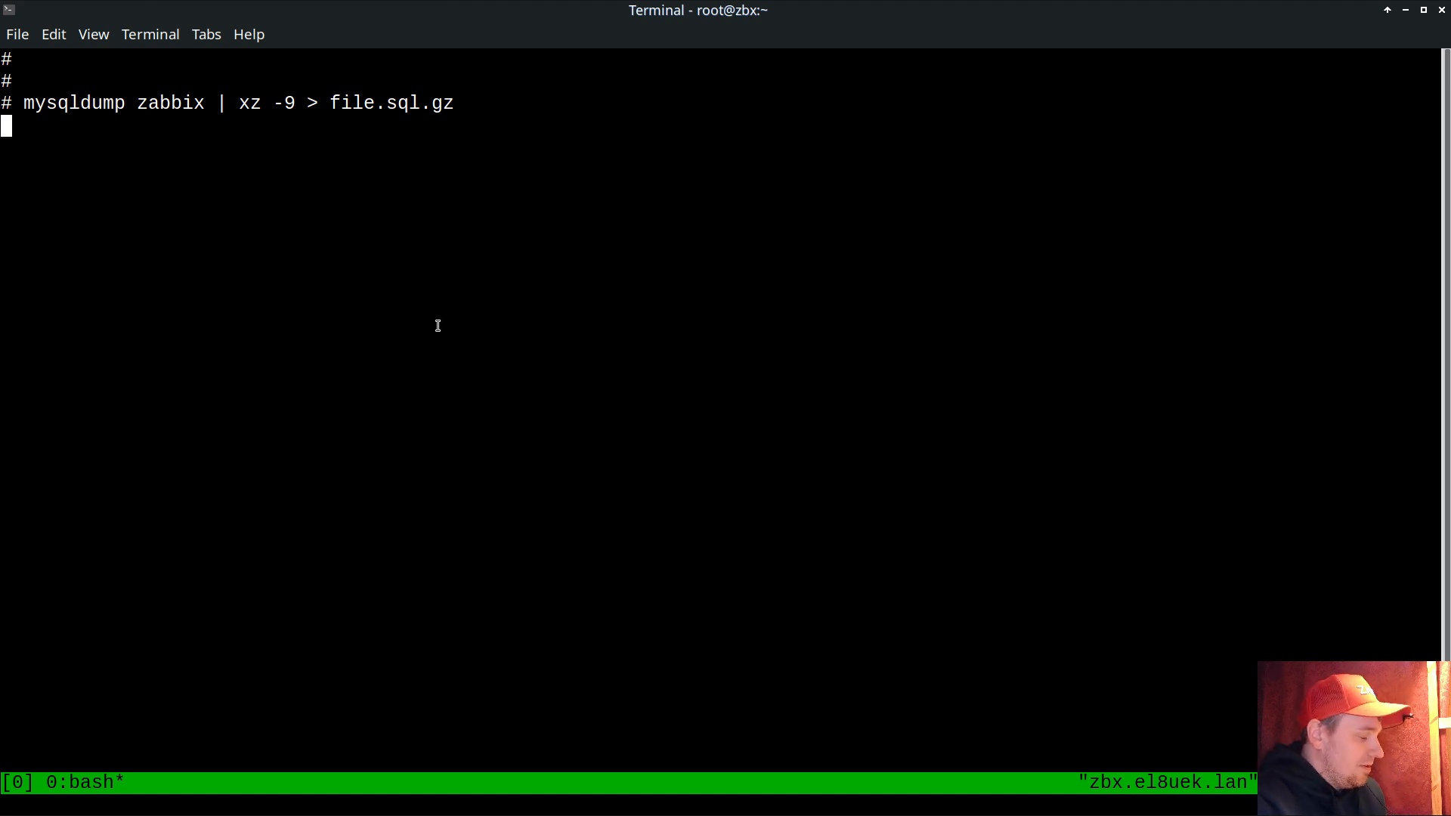
Step: Detach from the tmux session and launch htop to watch the running processes
key(ctrl+b)
text(d)
text(t)
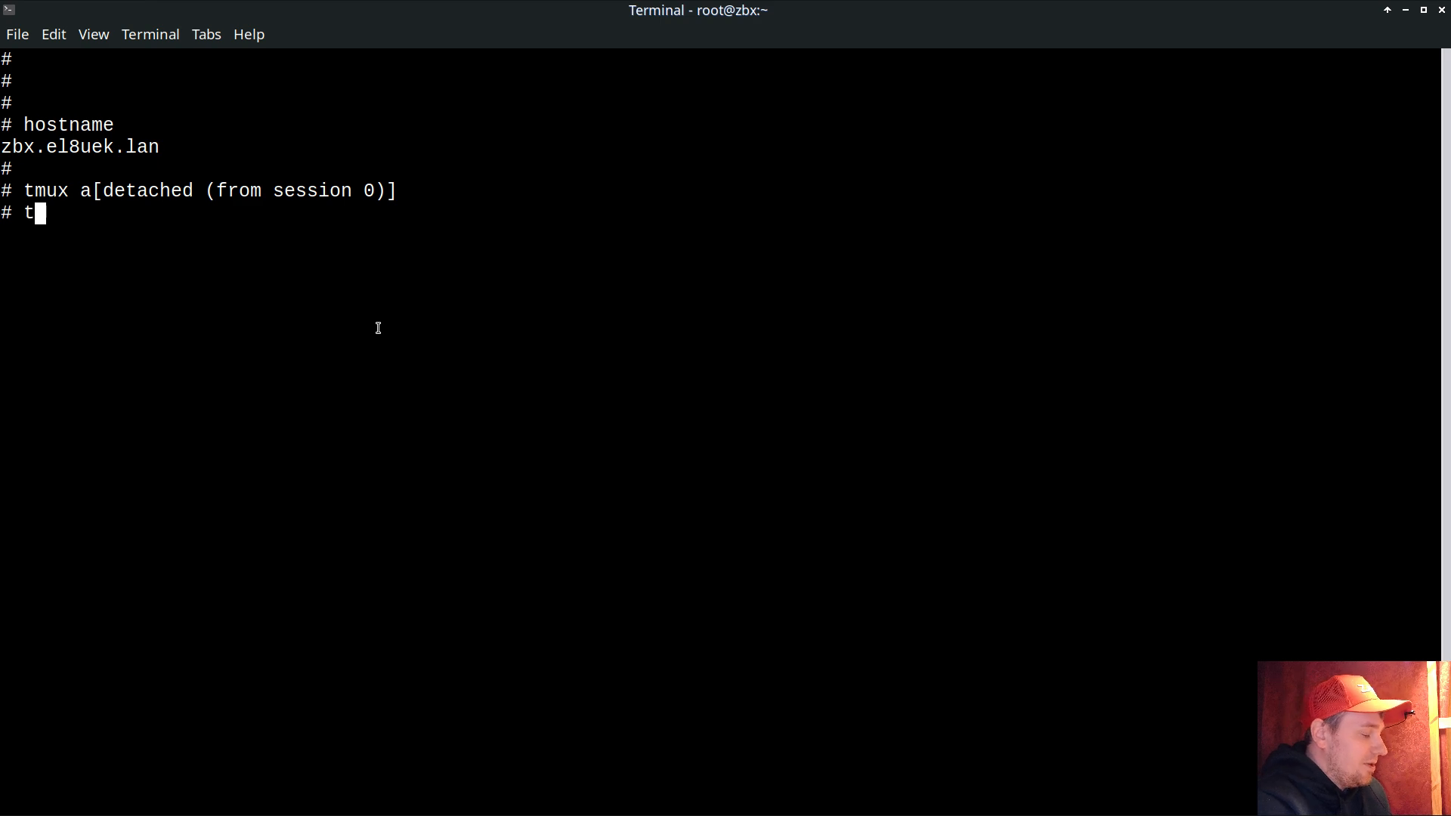
key(BackSpace)
text(htop)
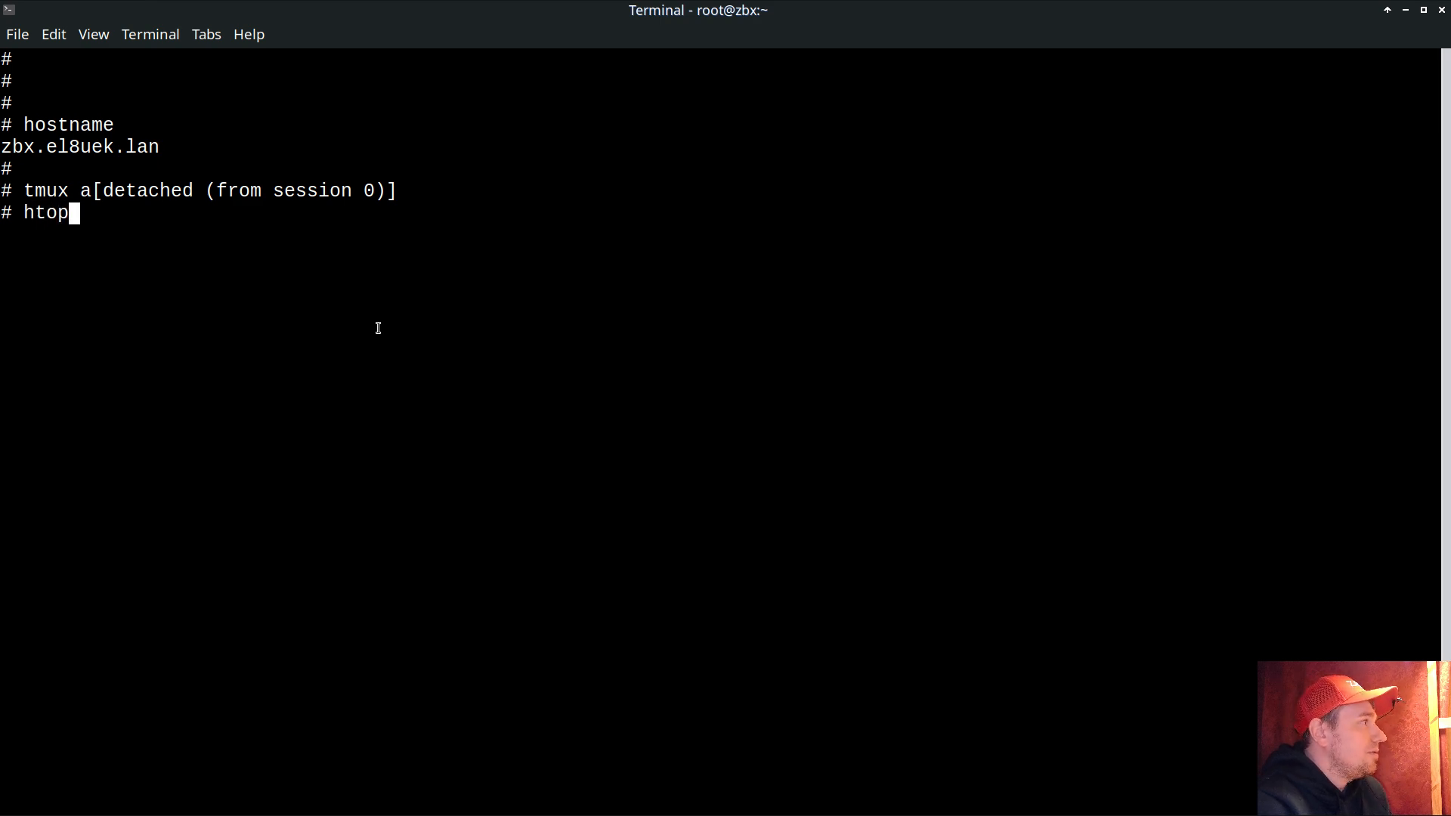
key(Return)
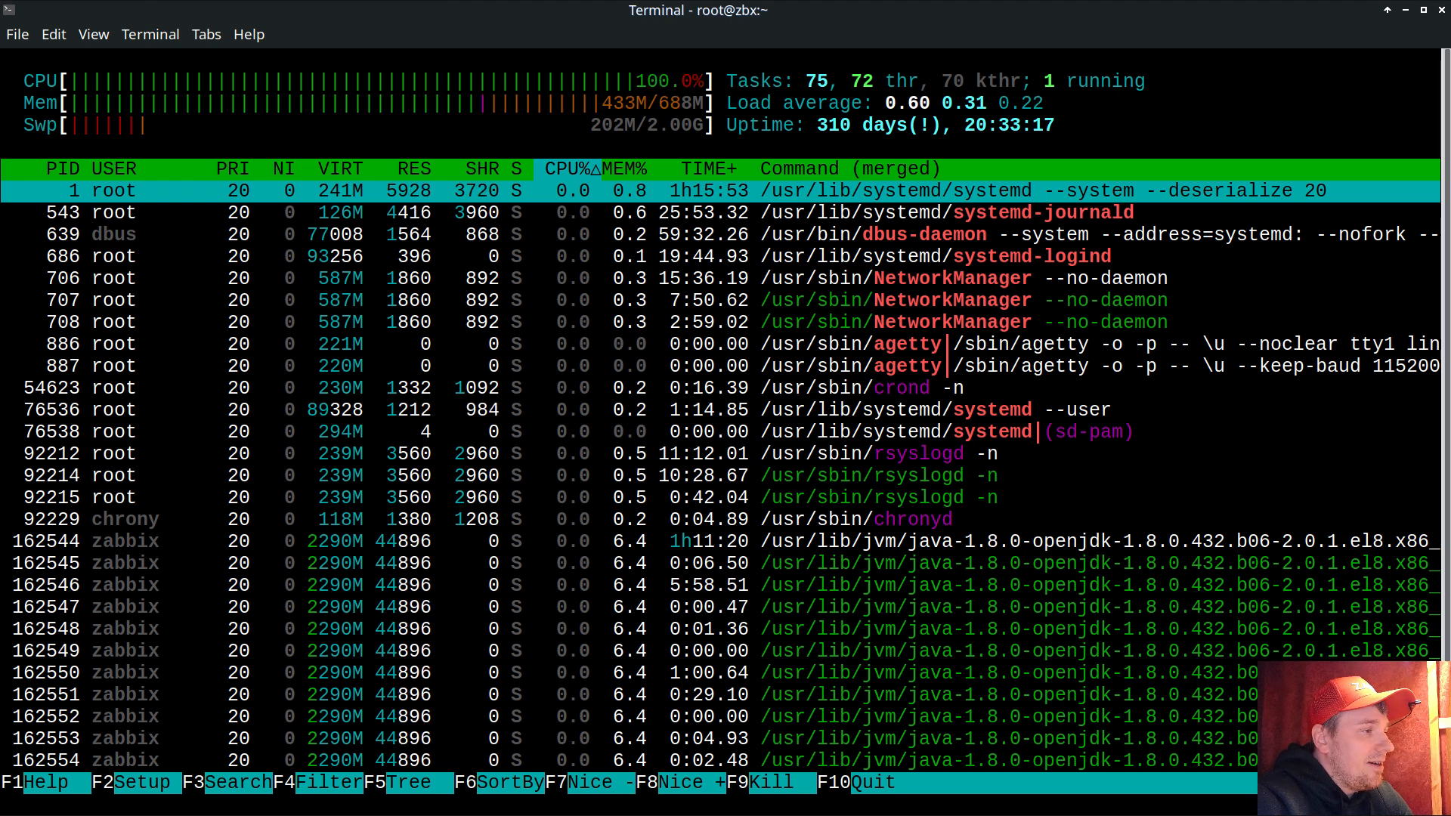
Step: Open the dashboard of host do.zbx.gnt1.el8uek in a new tab from the problem history's host menu
key(alt+Tab)
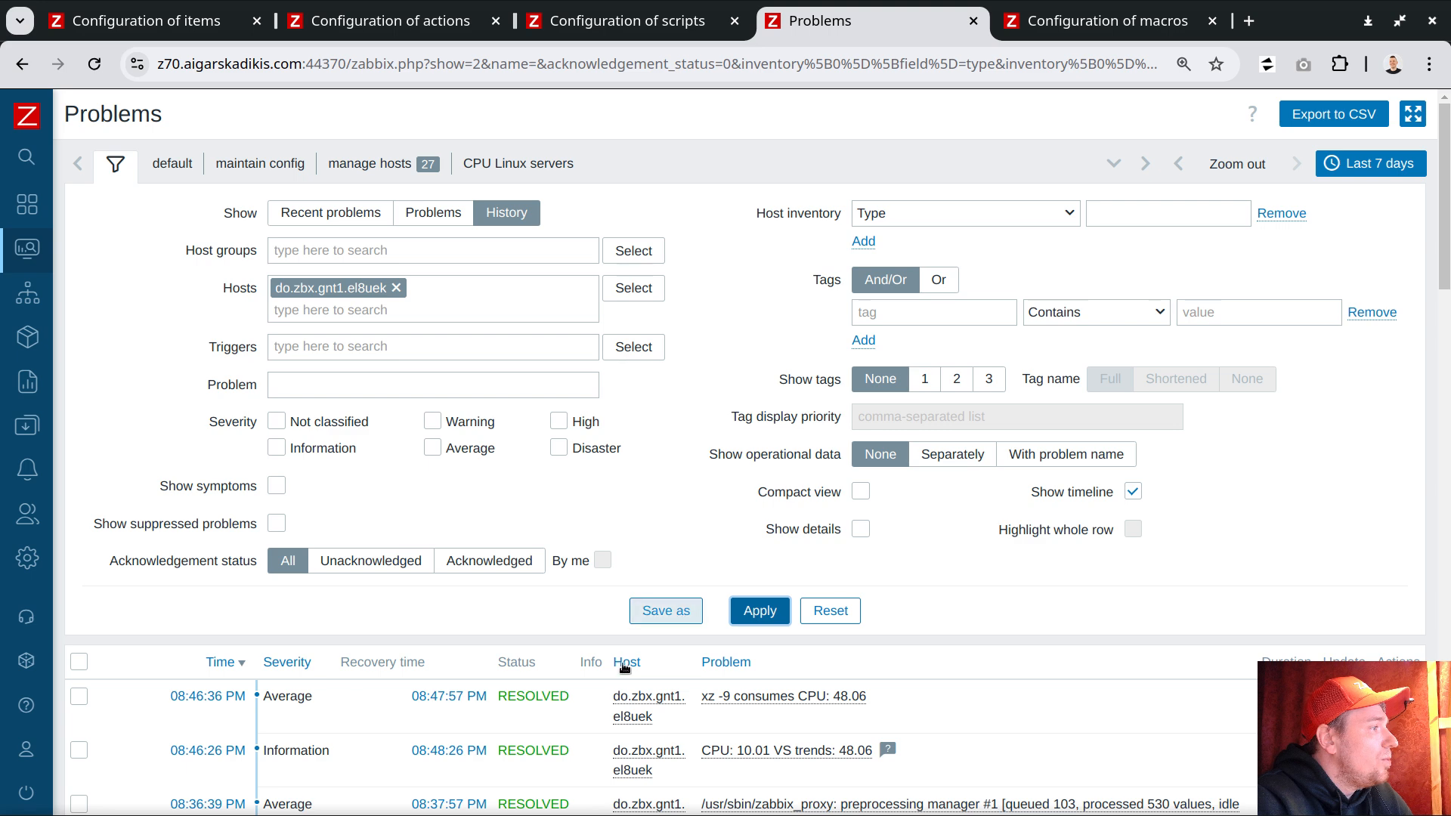
click(634, 695)
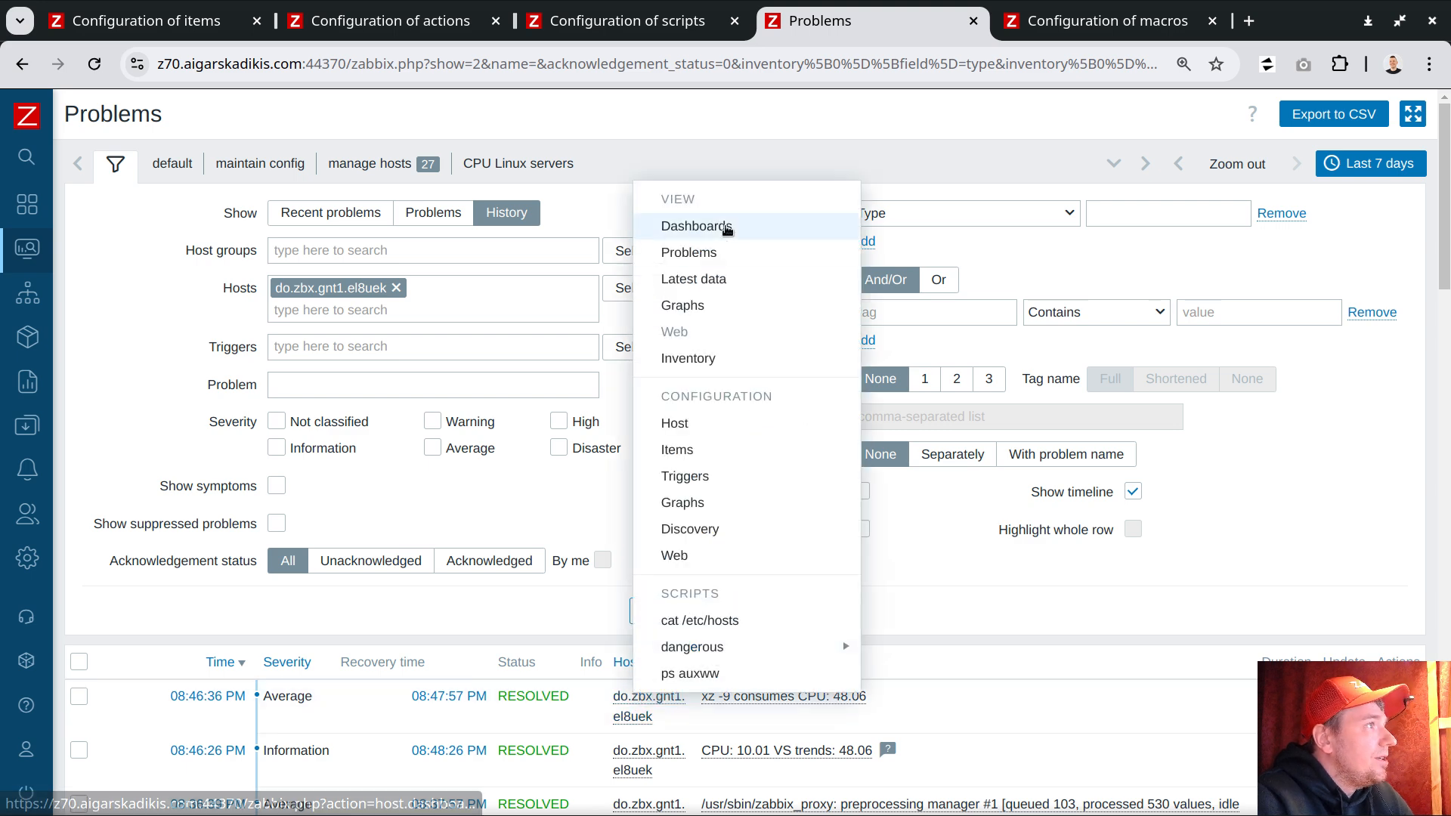
middle_click(715, 226)
click(943, 18)
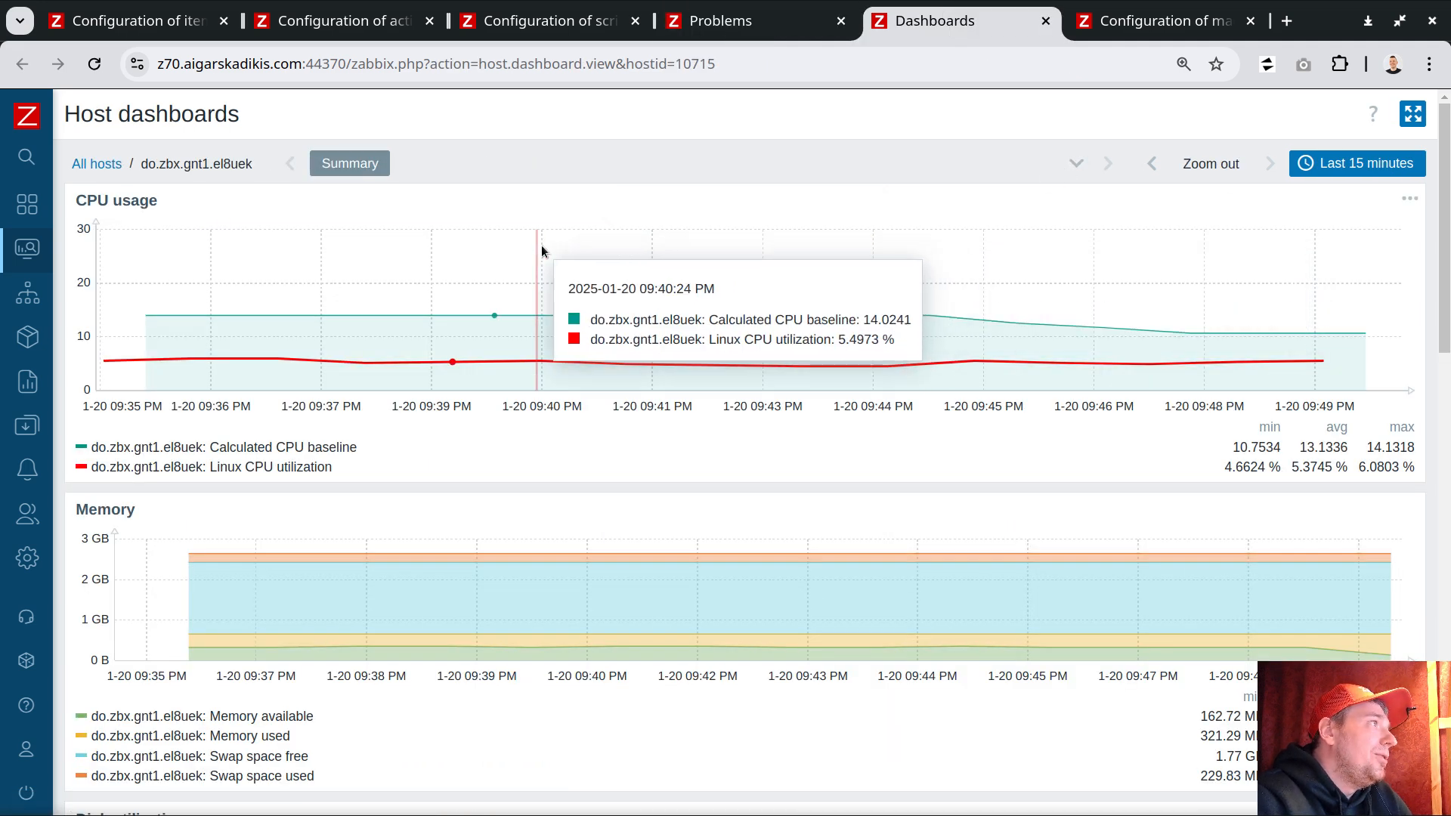
Step: Examine the CPU usage graph's legend and set the dashboard time range to Last 5 minutes
drag(87, 202, 149, 202)
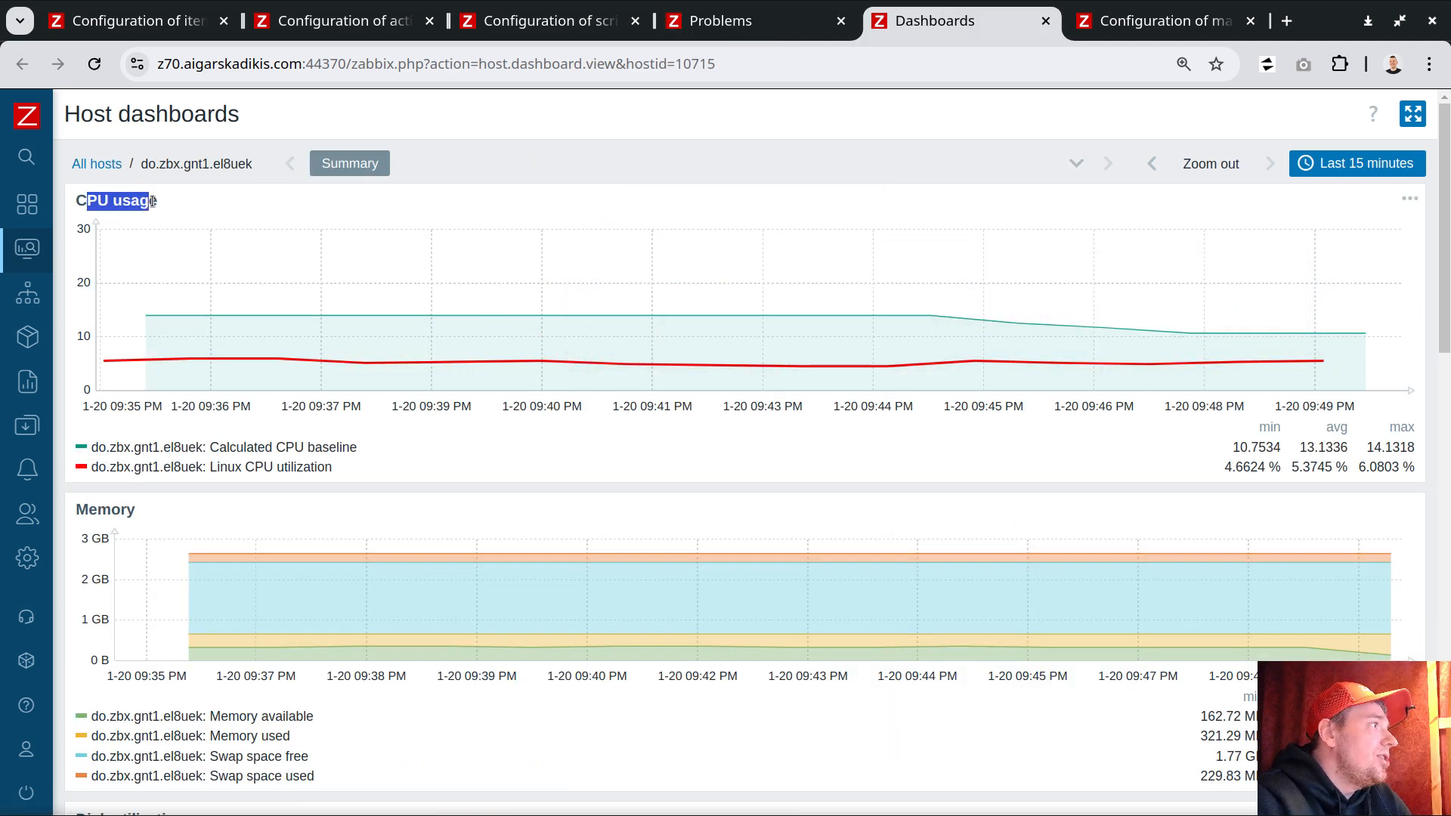
drag(210, 447, 357, 447)
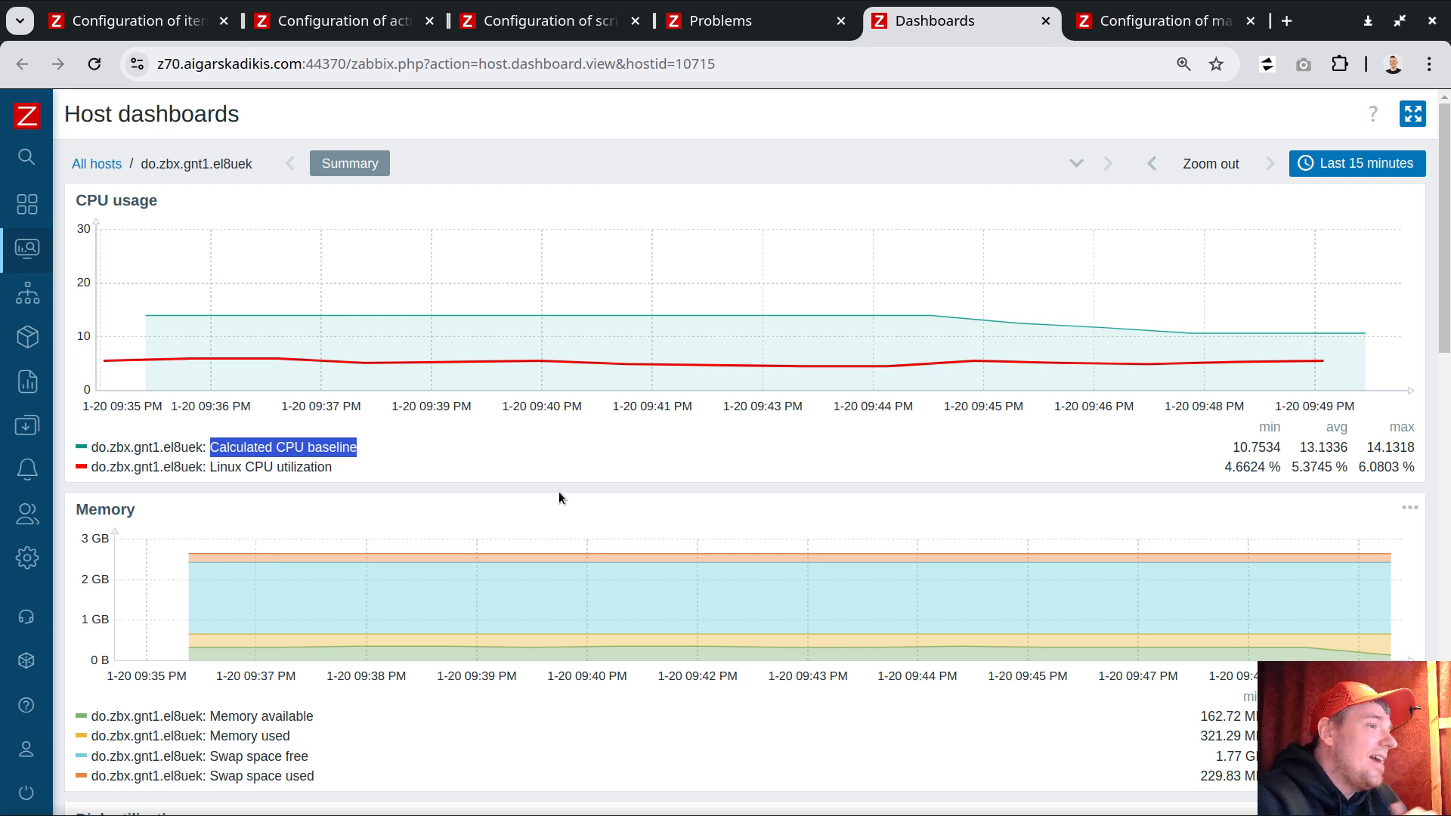
mouse_move(139, 312)
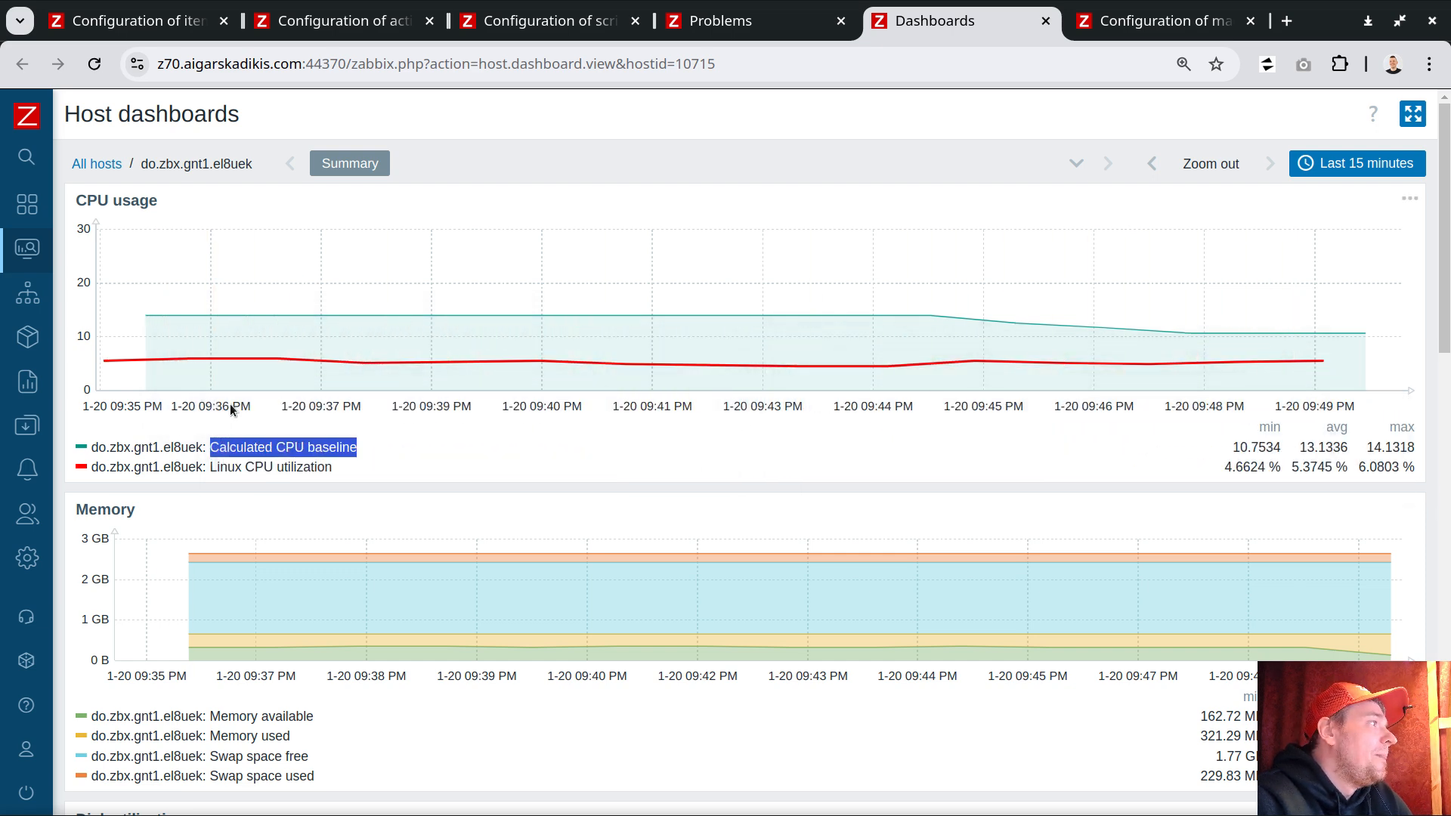
click(1353, 163)
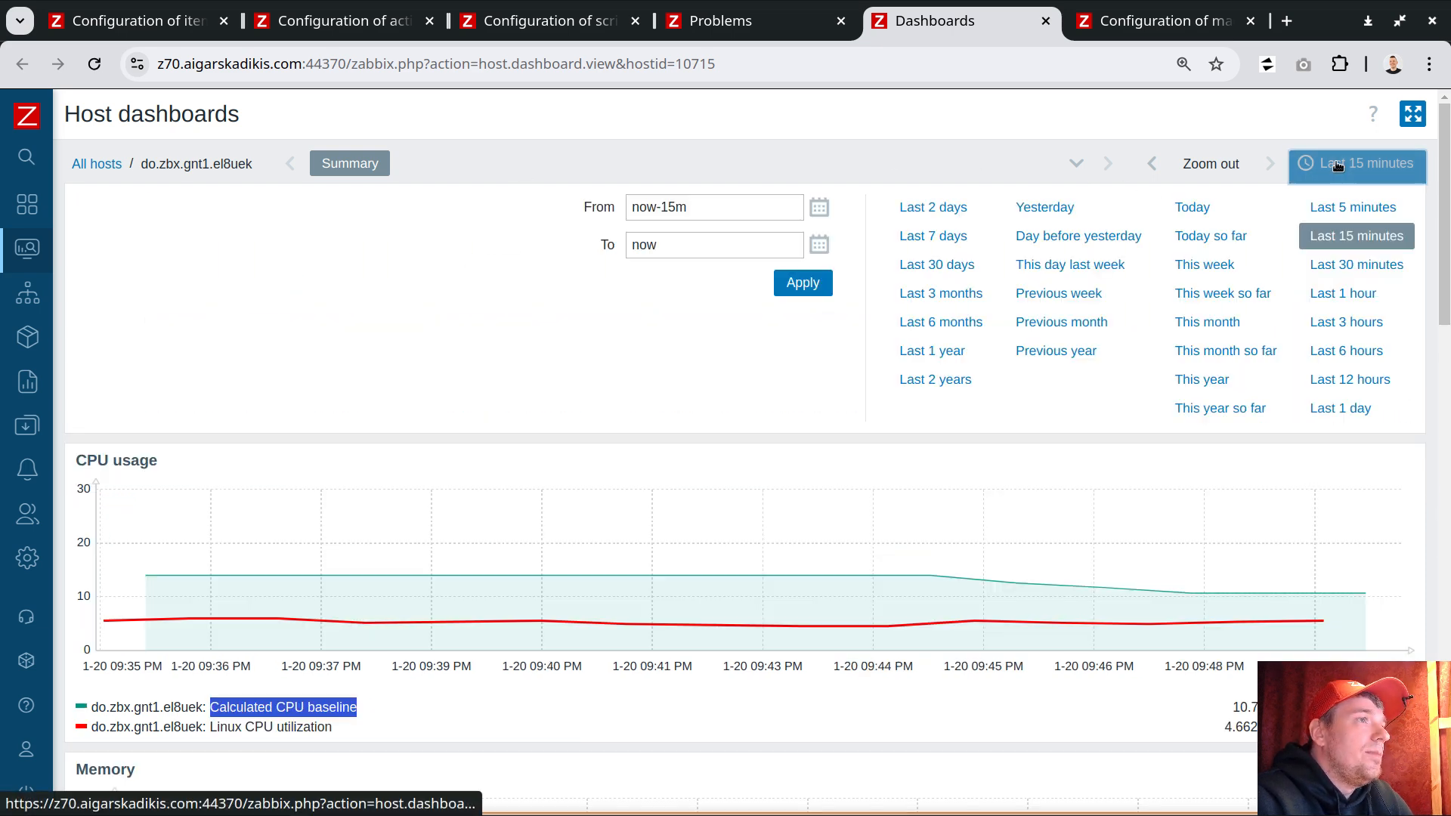
click(1353, 207)
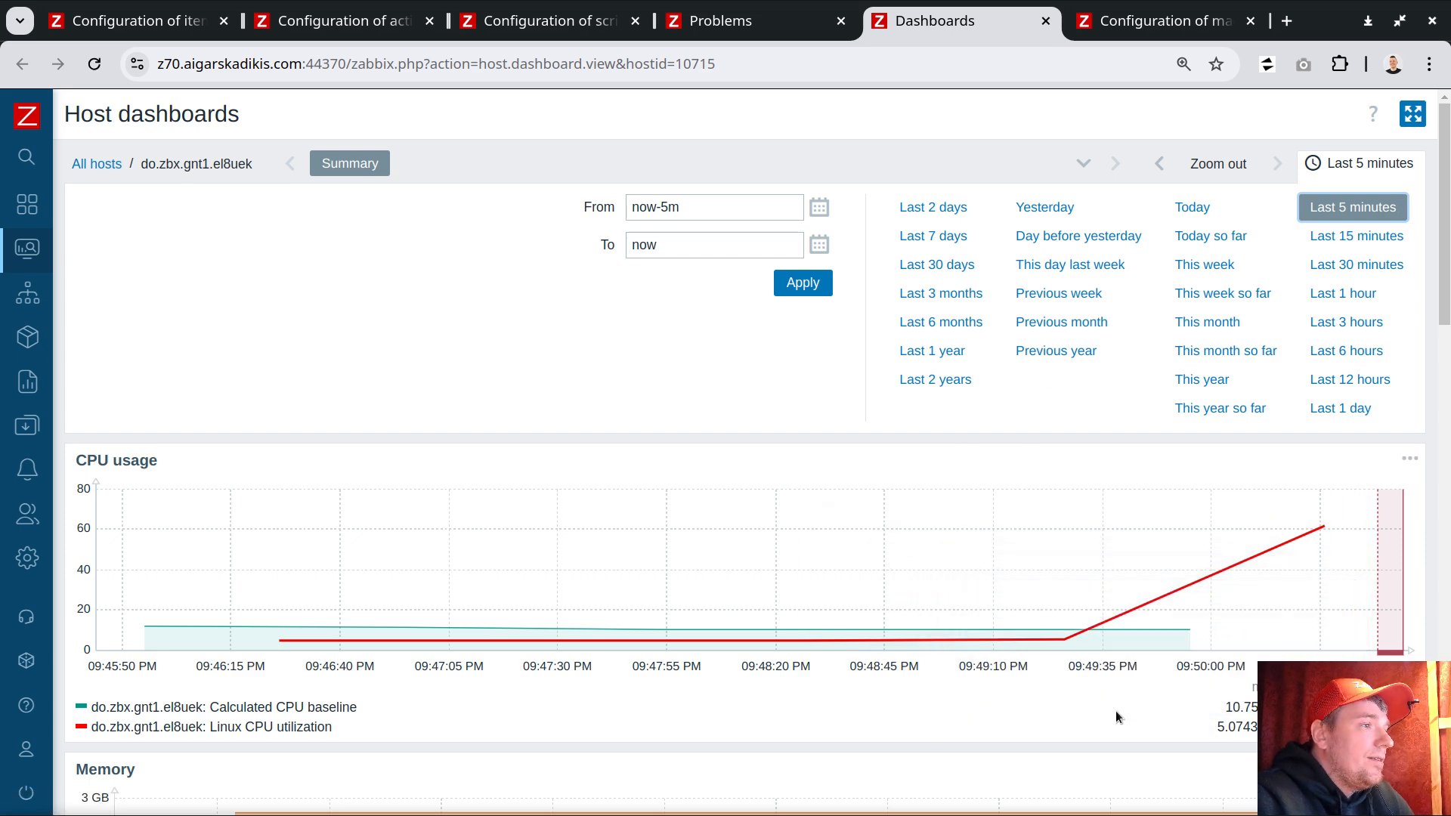
Step: In the items tab, close the open trigger dialog, then open and close the Linux CPU utilization item
mouse_move(1098, 642)
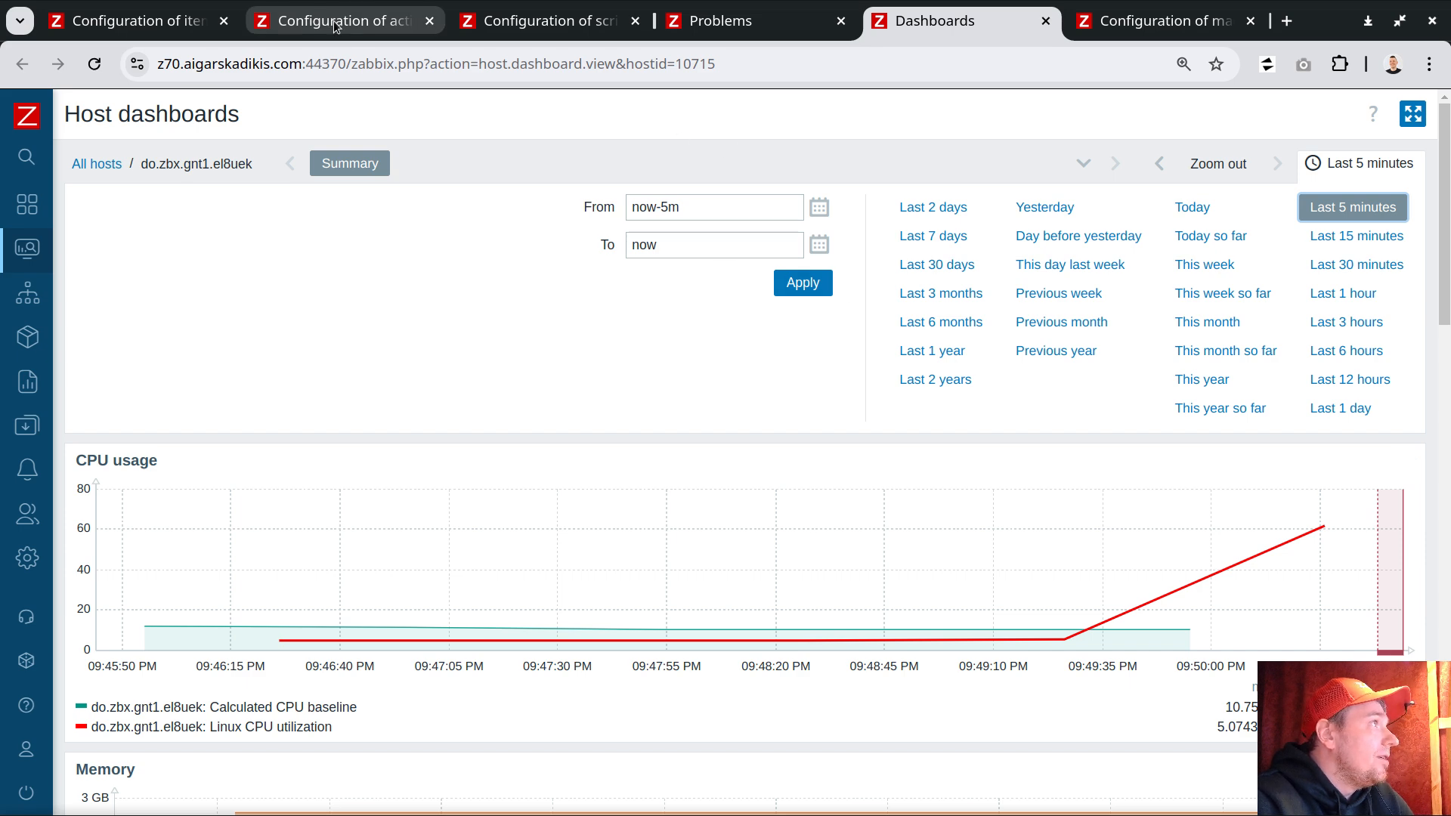
click(184, 25)
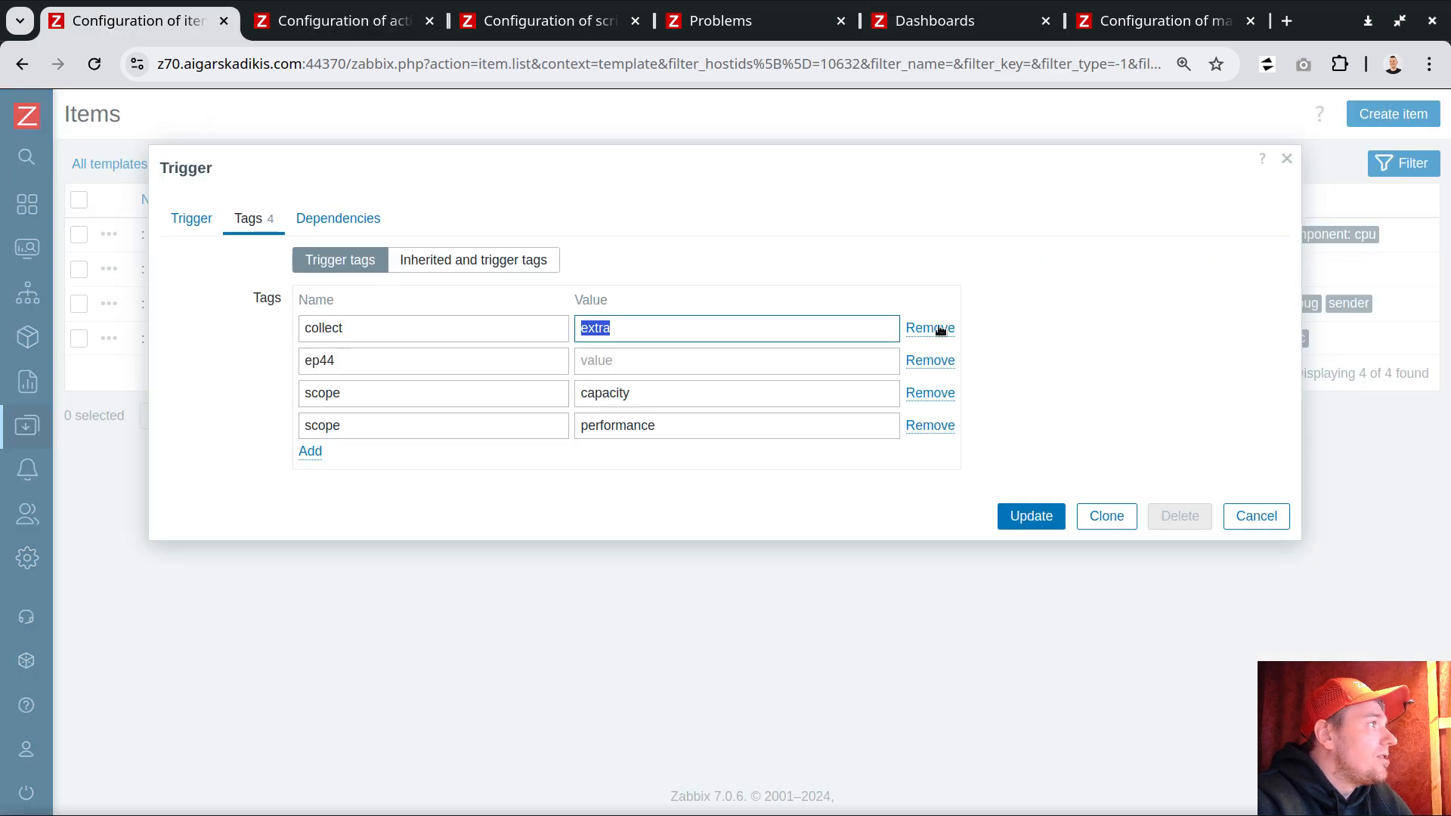
click(1271, 507)
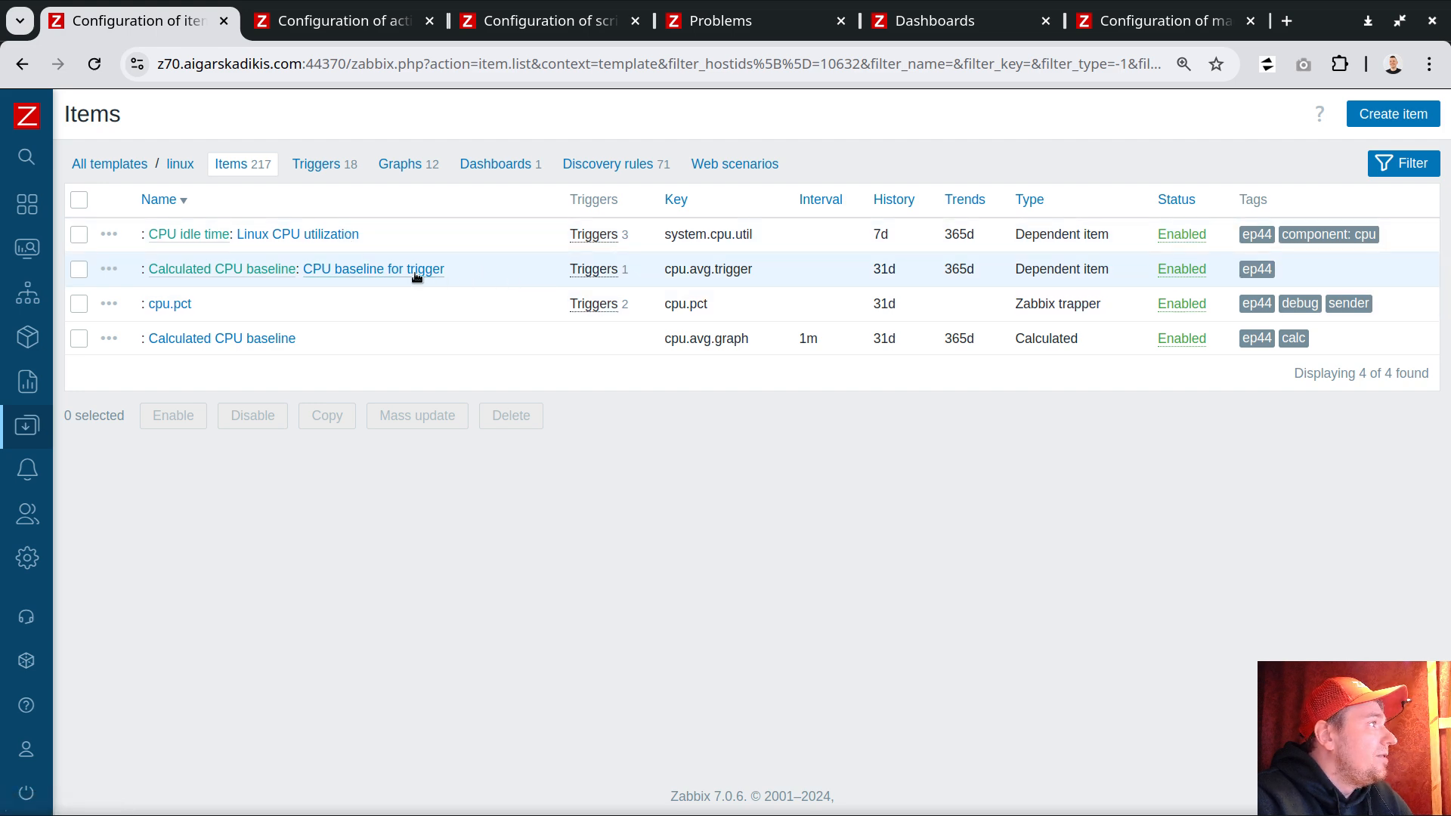
click(334, 234)
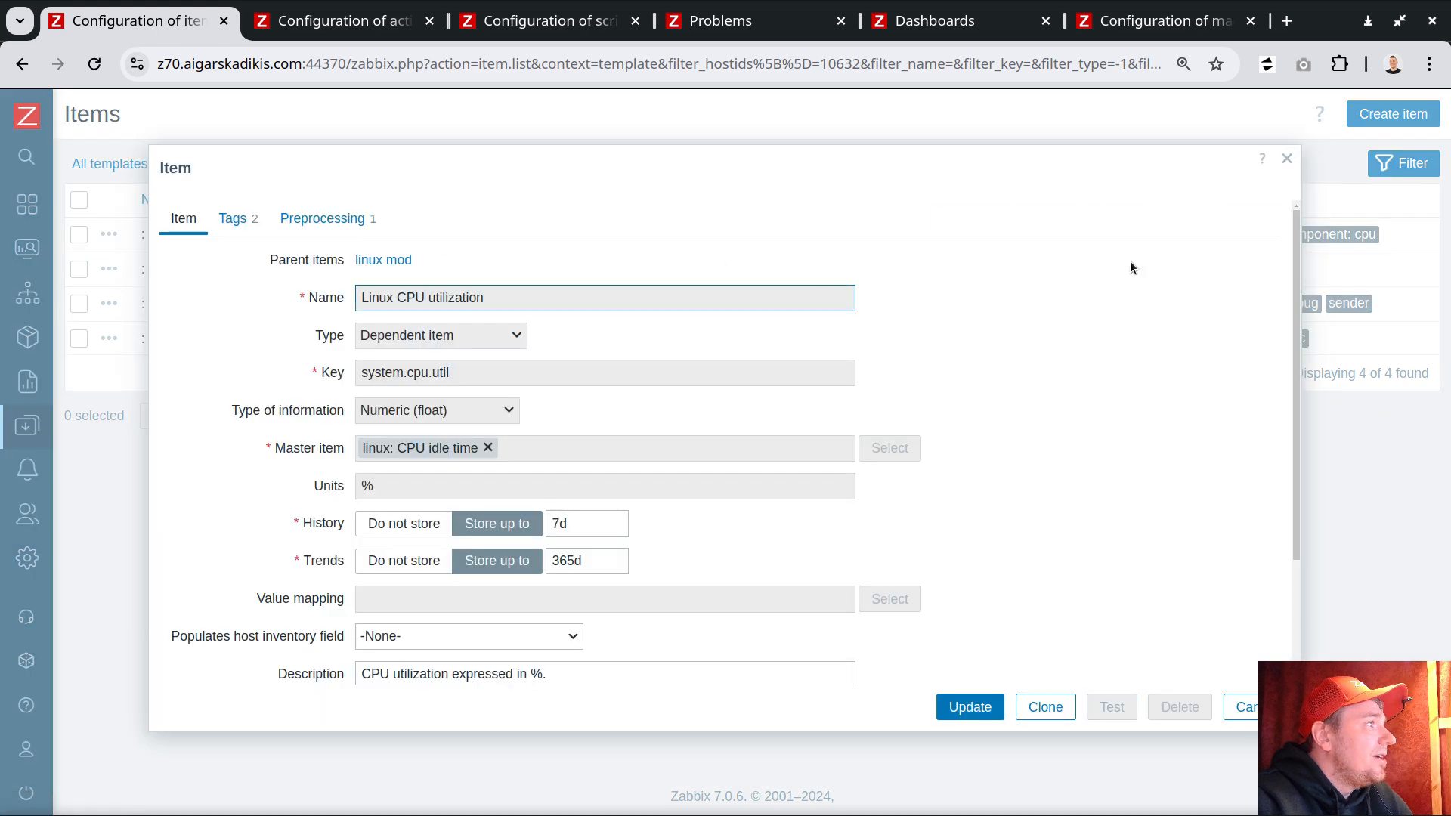
click(1287, 161)
Step: Open the Unusual CPU activity trigger's tags from the item's trigger list and cancel without changes
click(593, 234)
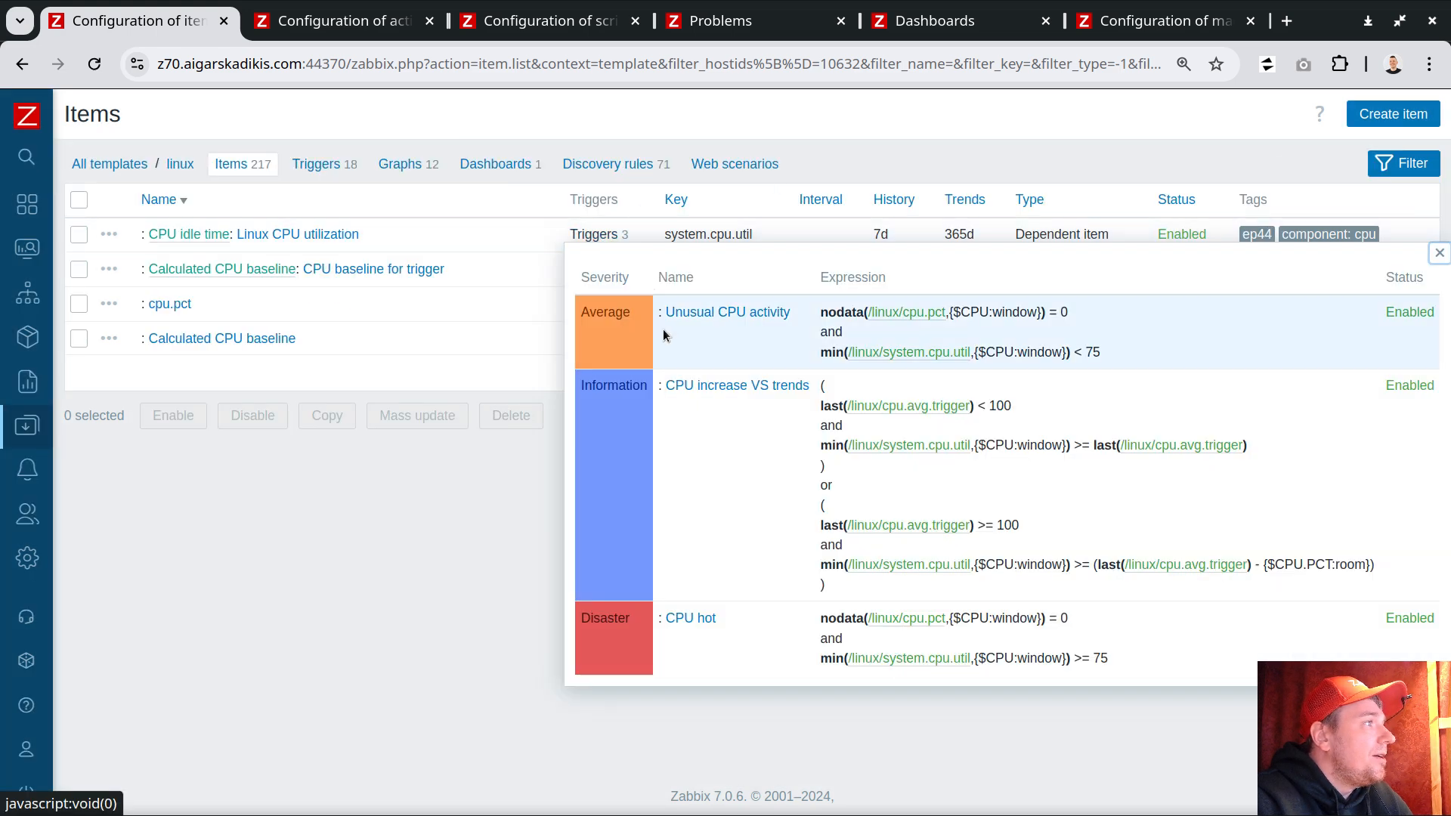
click(718, 313)
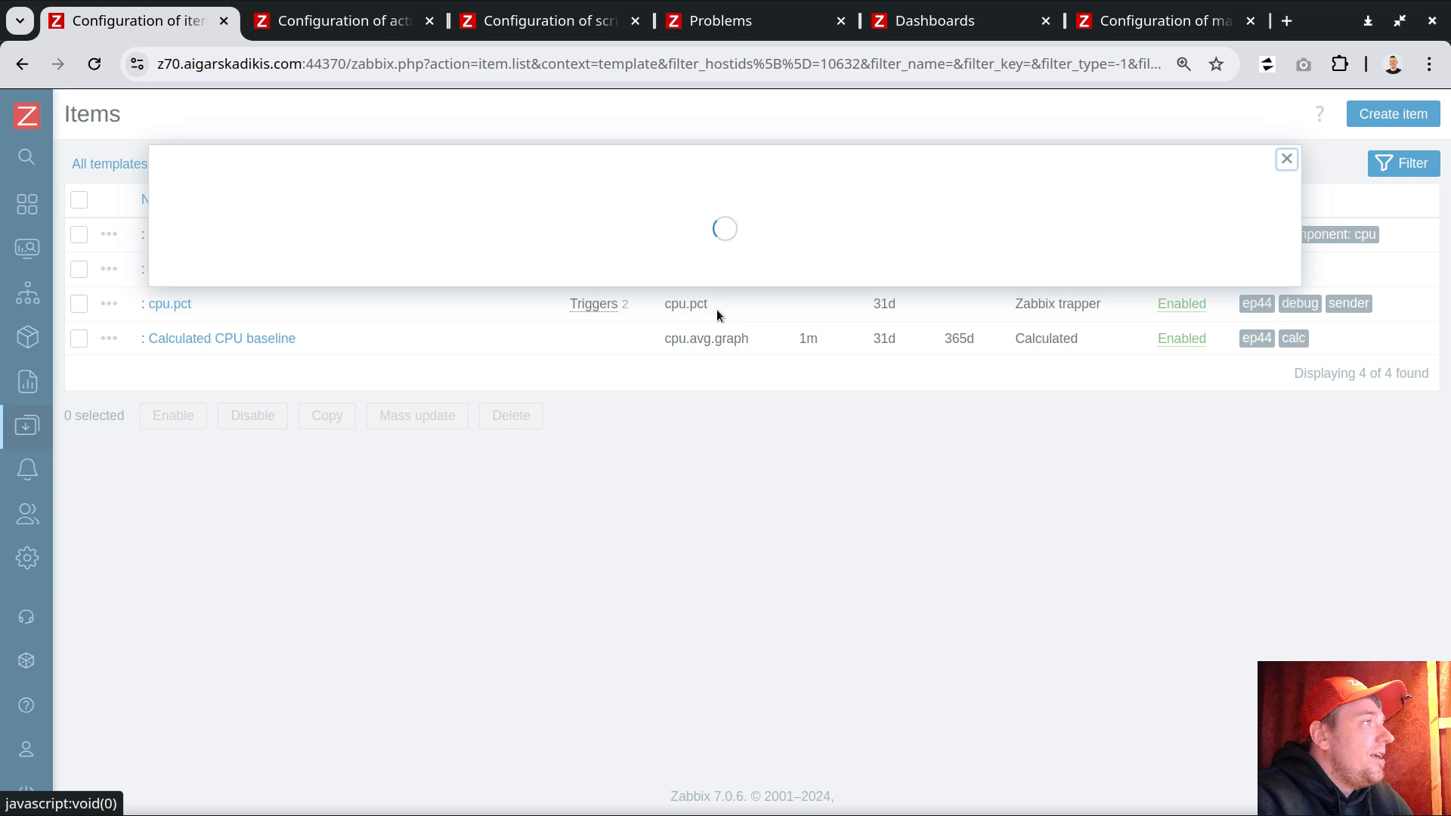
click(249, 219)
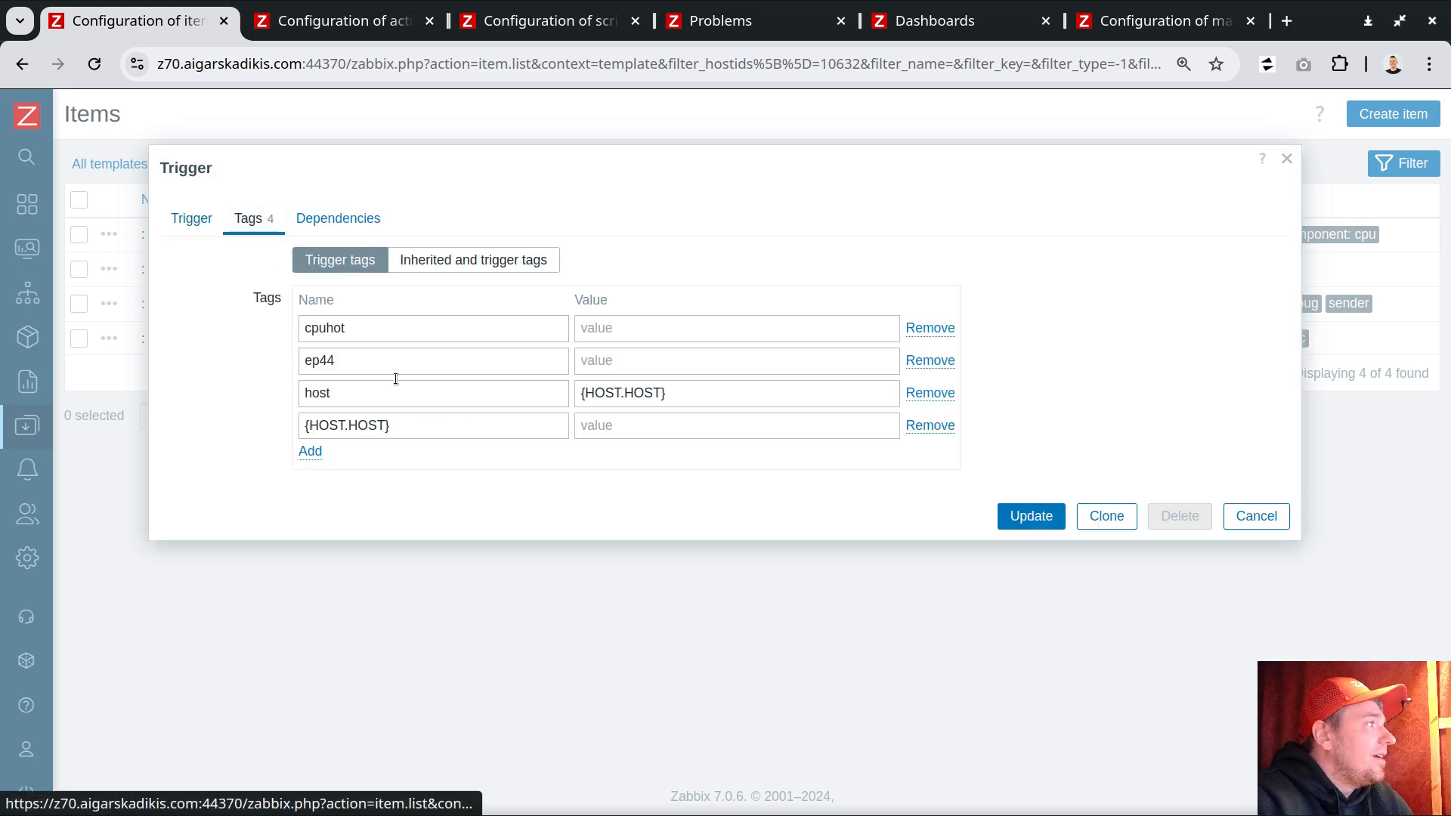
double_click(356, 330)
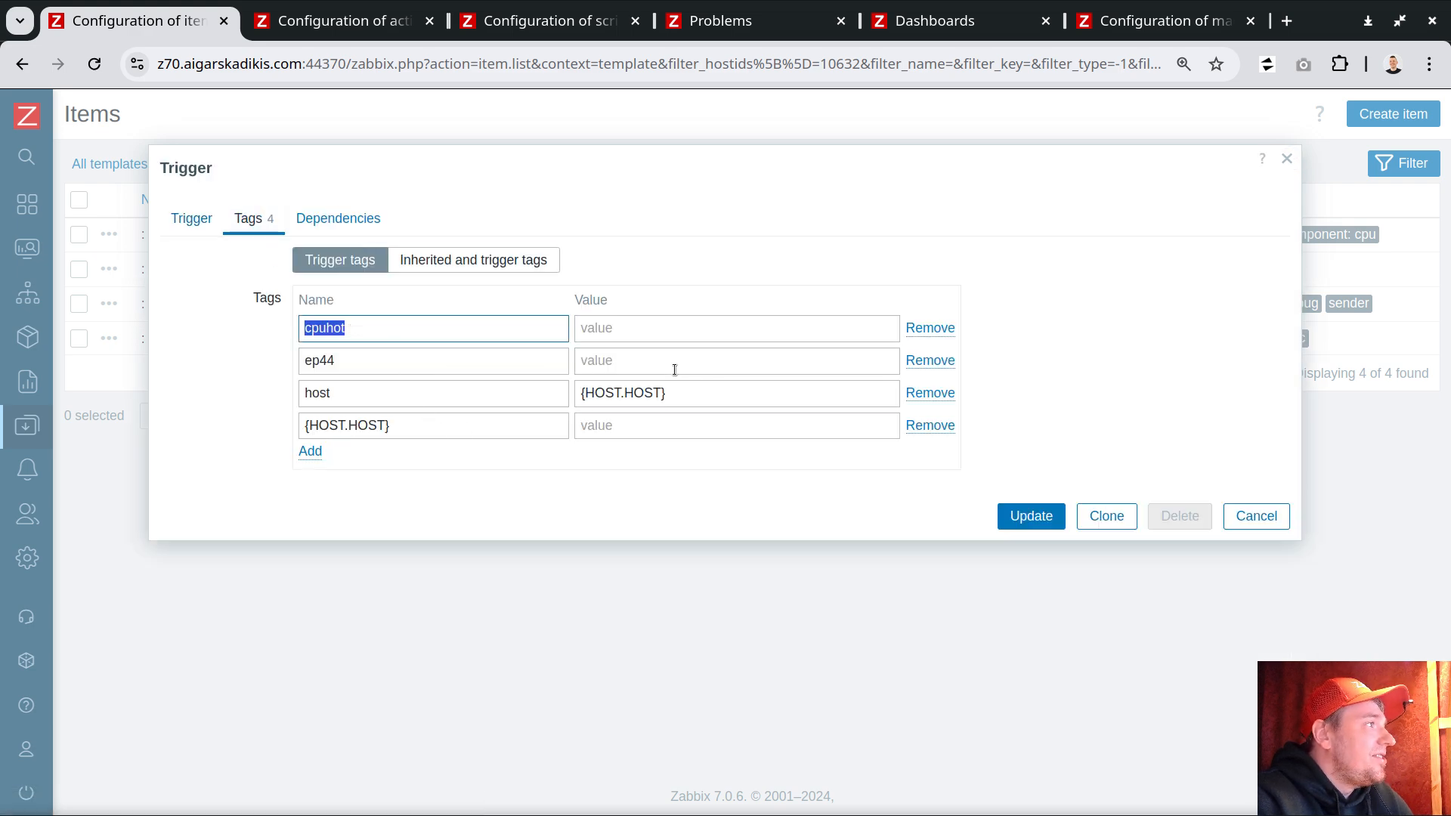
click(1258, 529)
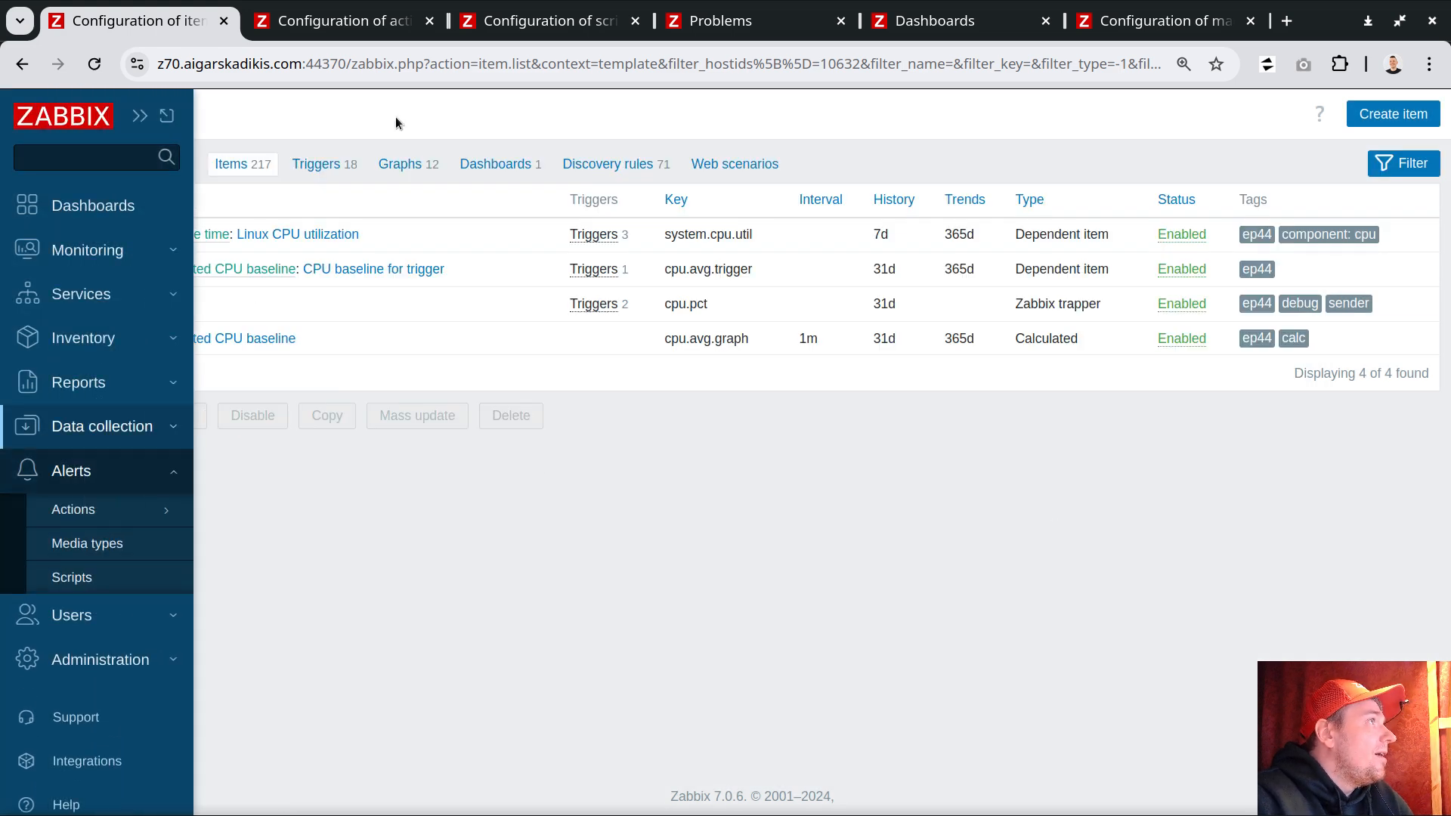
Step: Cancel the open script dialog and open the linux template's Summary dashboard
click(563, 23)
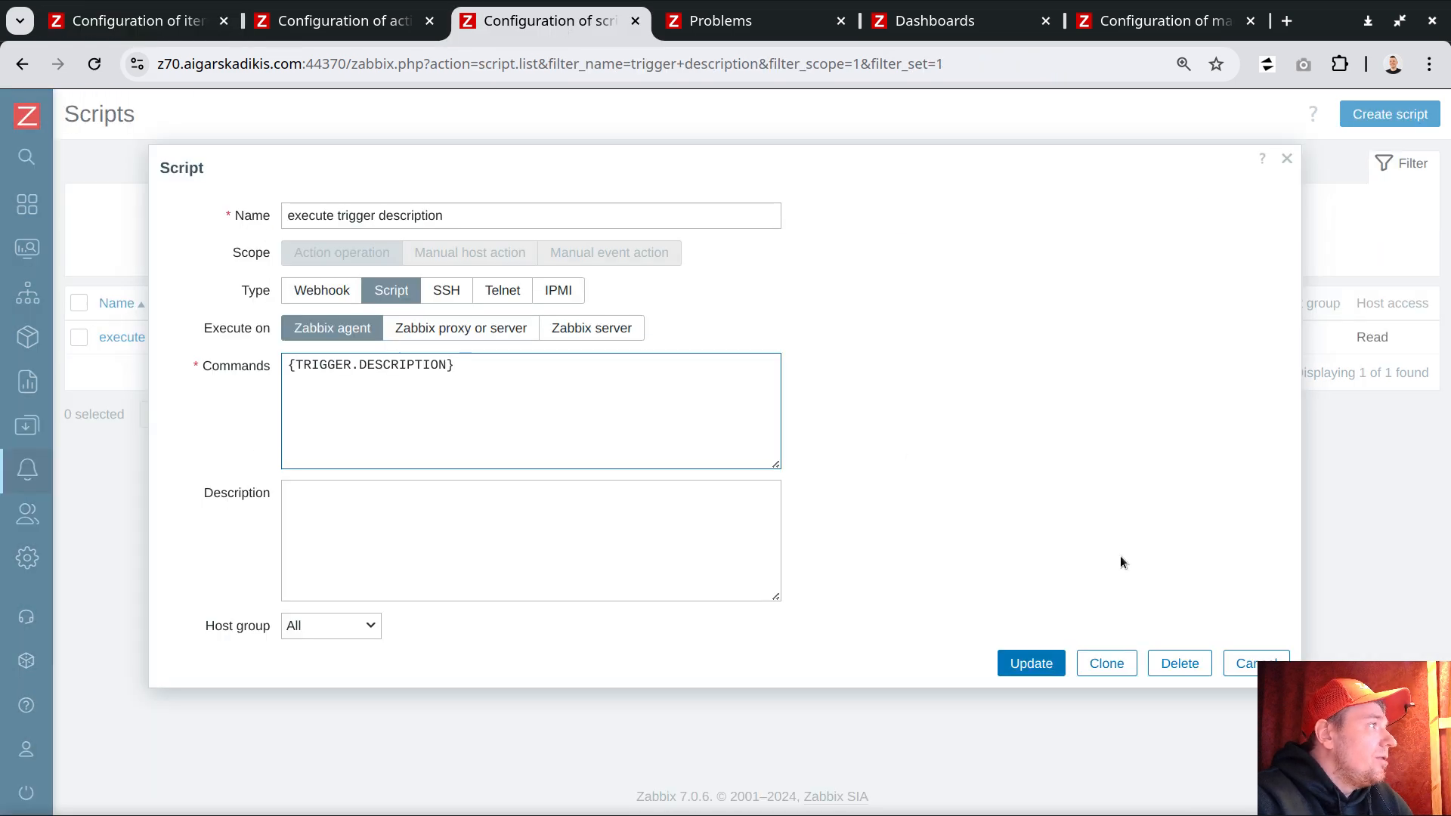
click(1256, 663)
click(66, 427)
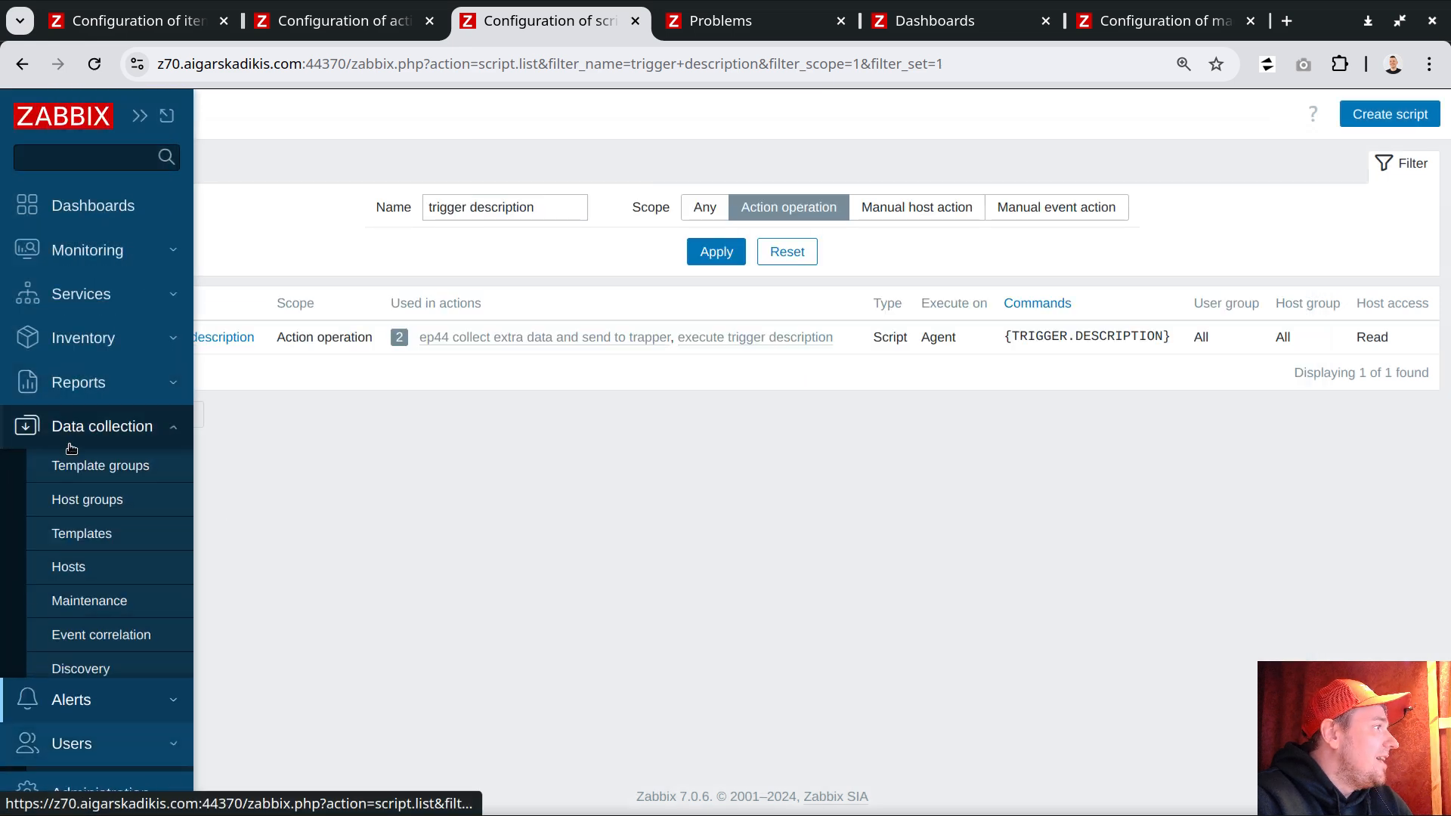
click(79, 533)
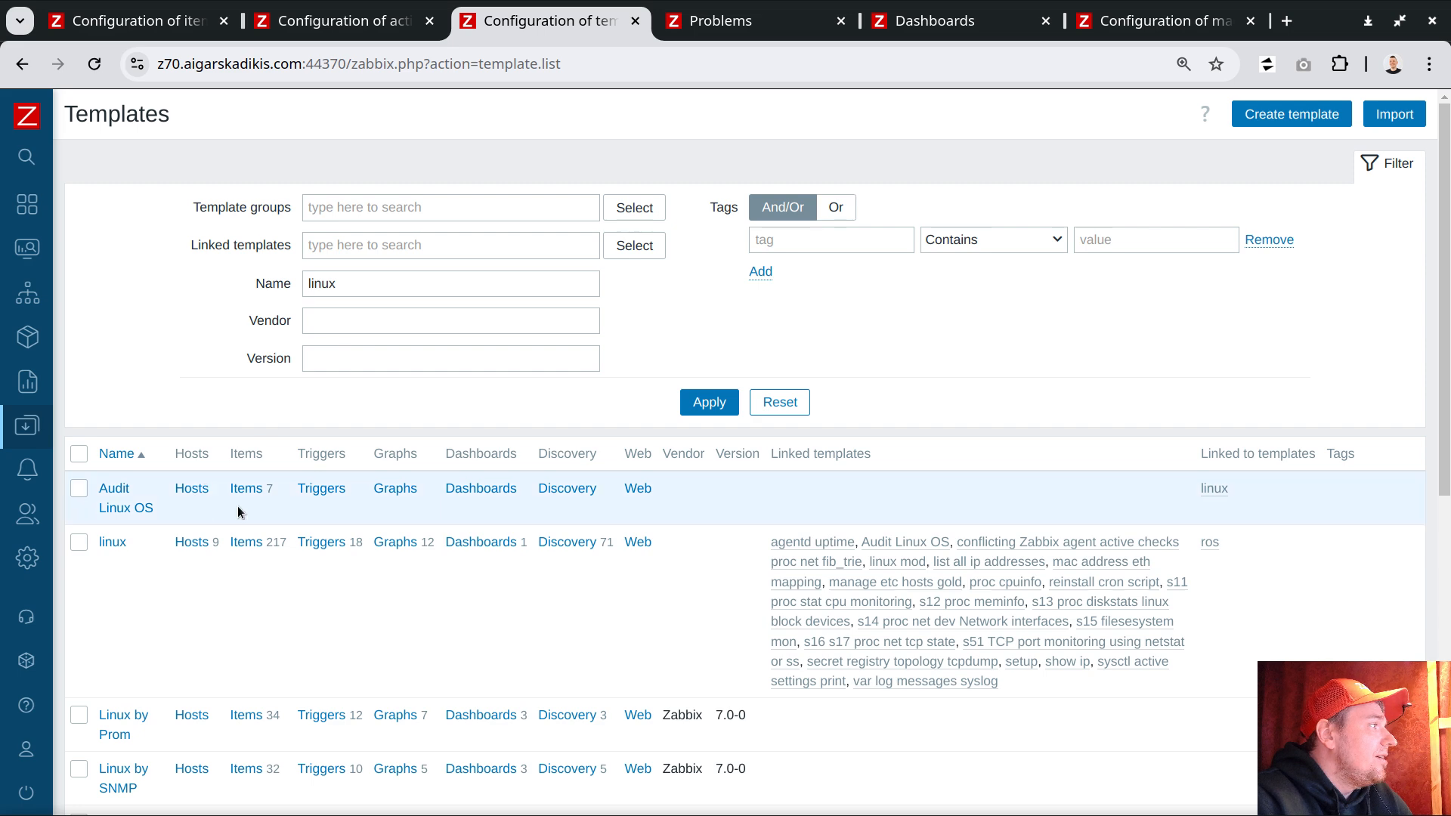
click(470, 543)
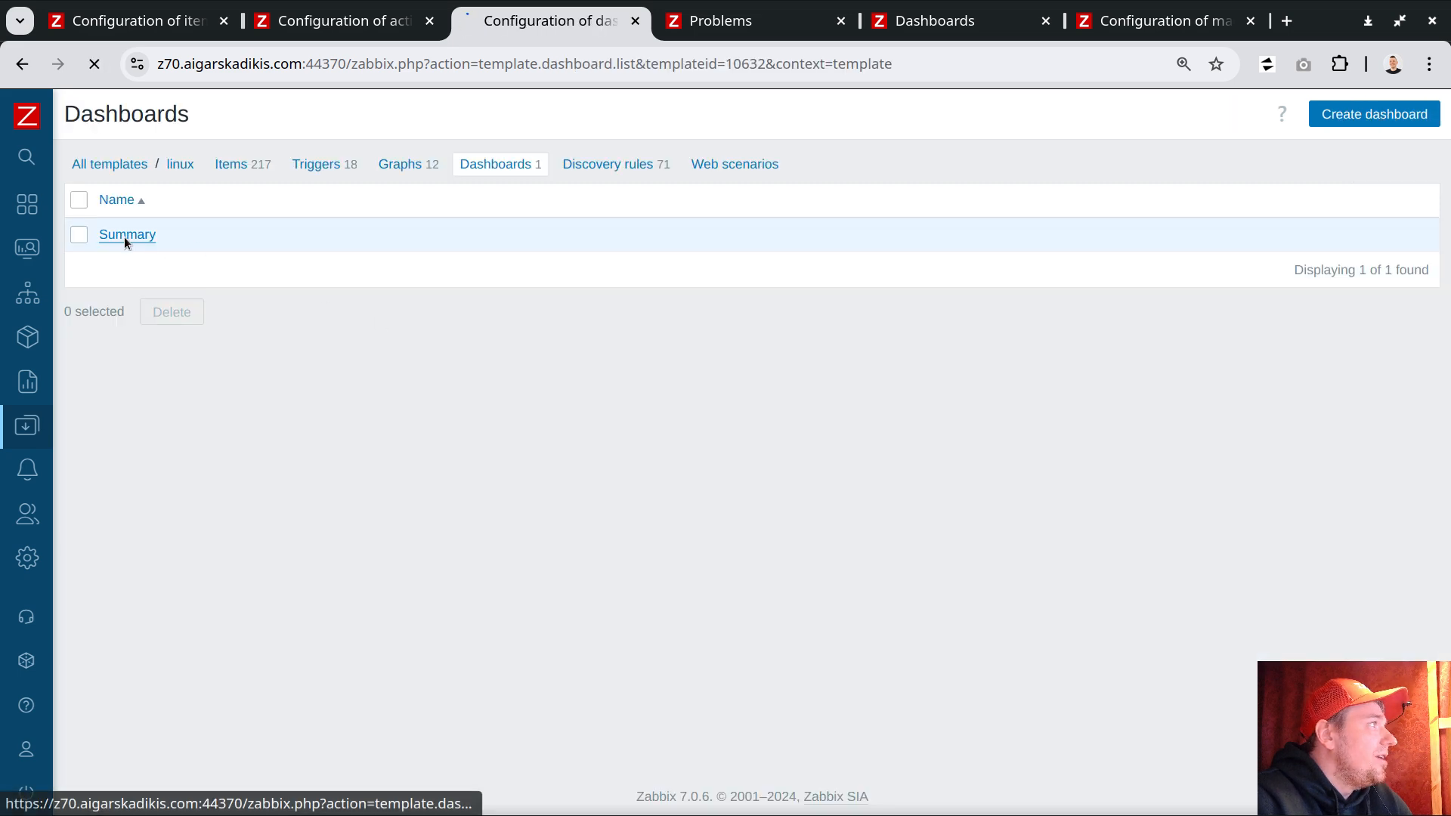
click(124, 236)
Step: Inspect the CPU usage widget's problem display settings, including the cpuhot tag filter, and close the widget editor without changes
click(1396, 234)
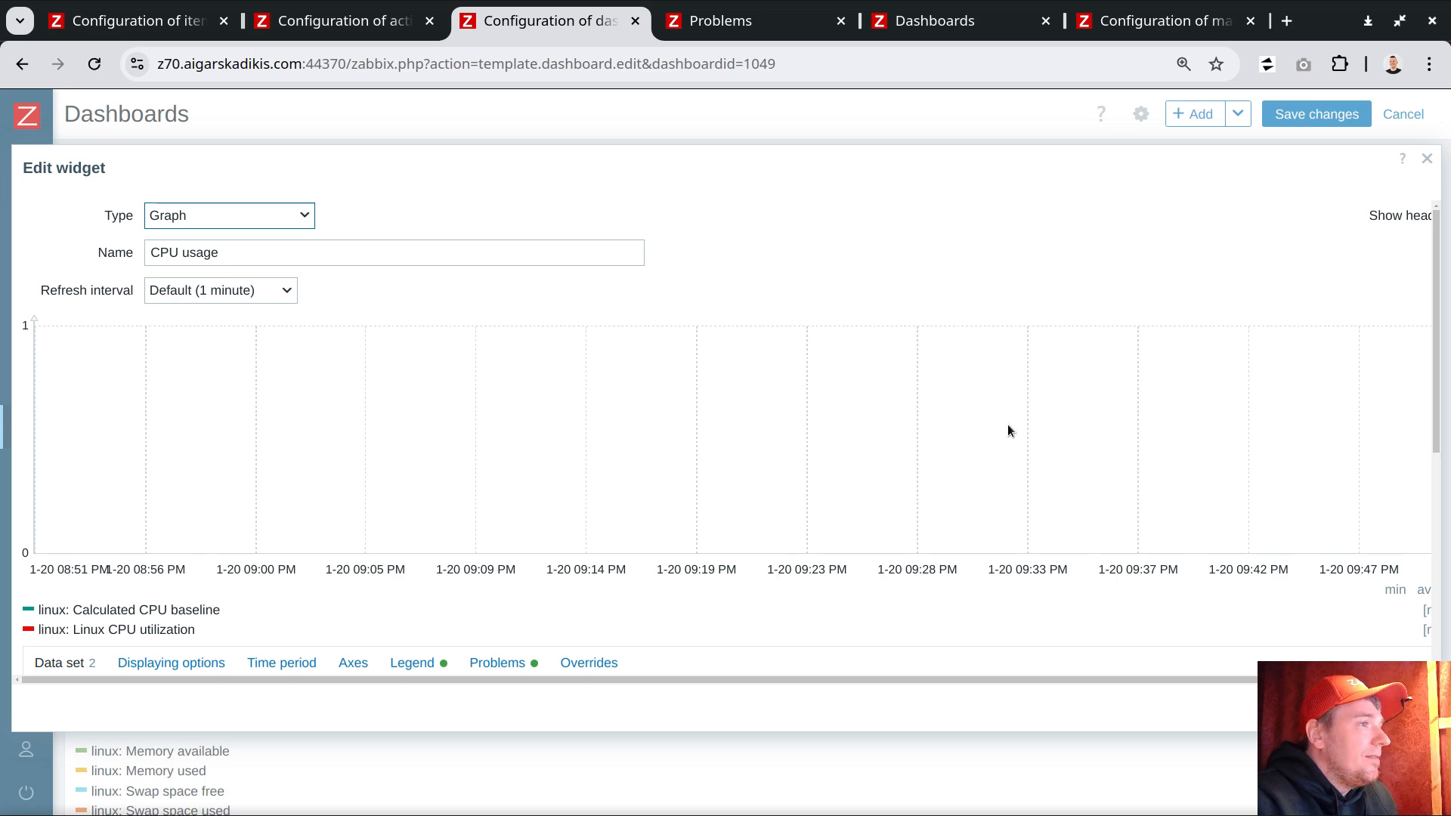
key(ctrl+minus)
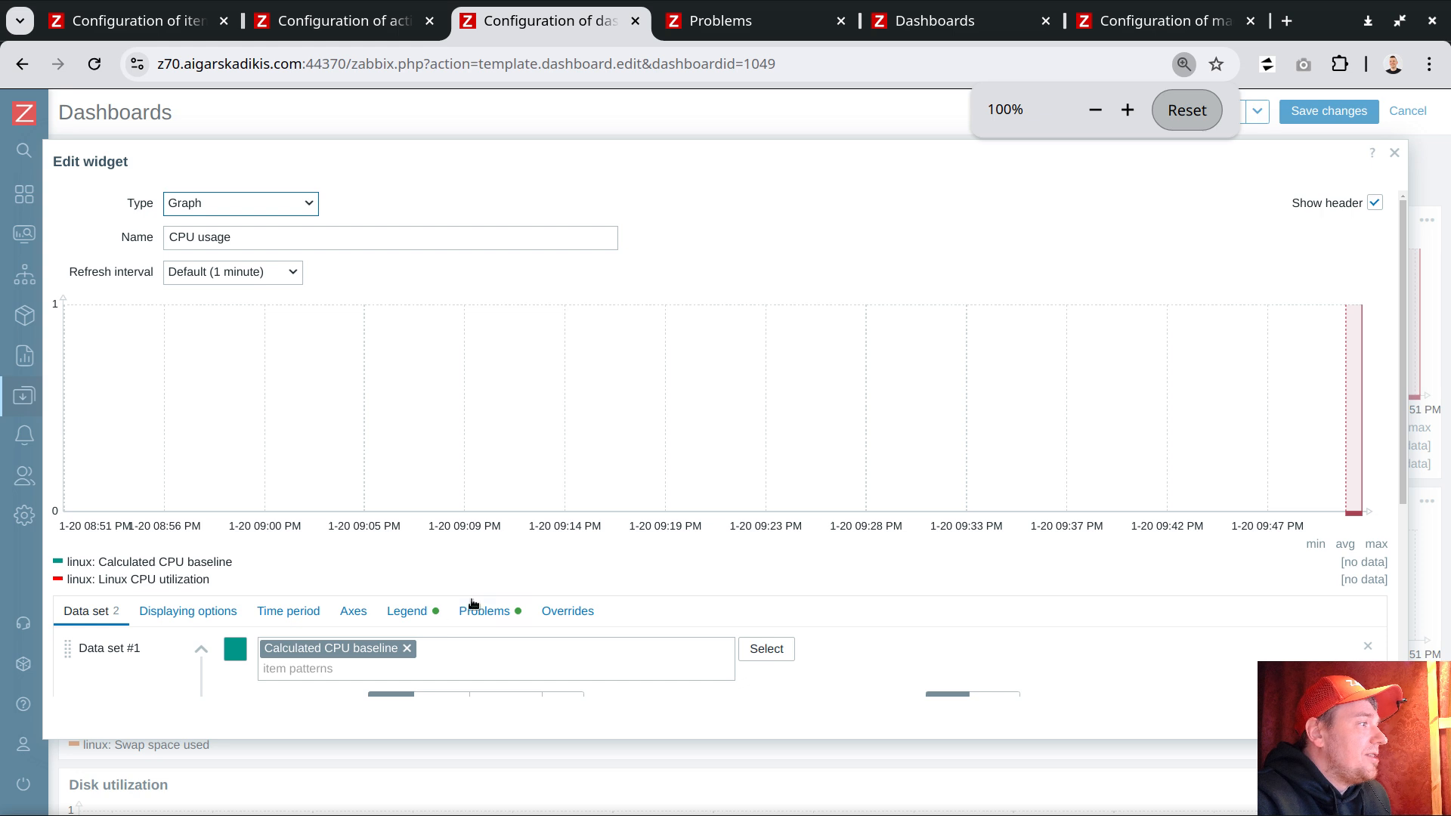
click(492, 617)
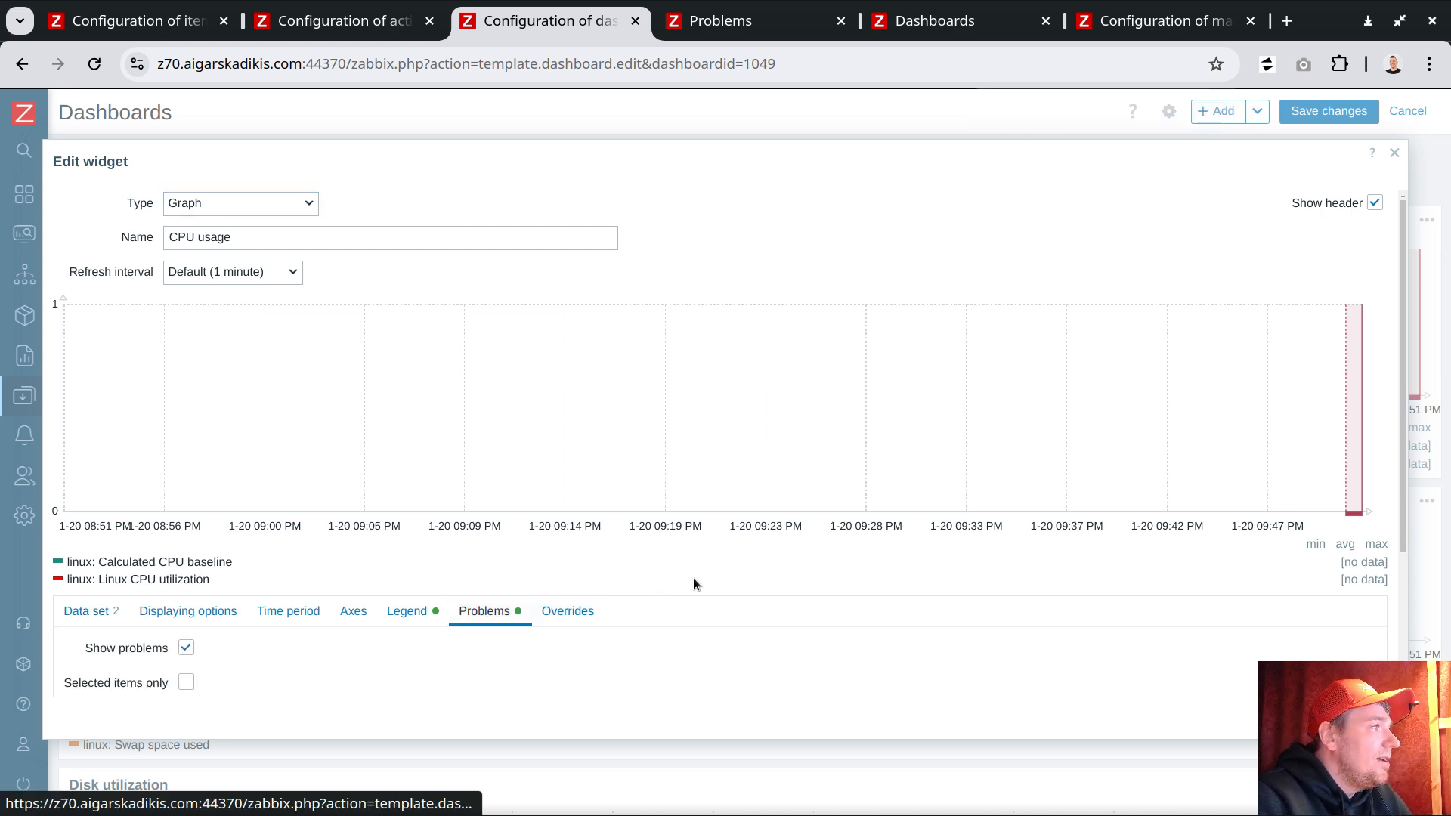
scroll(633, 618, down, 5)
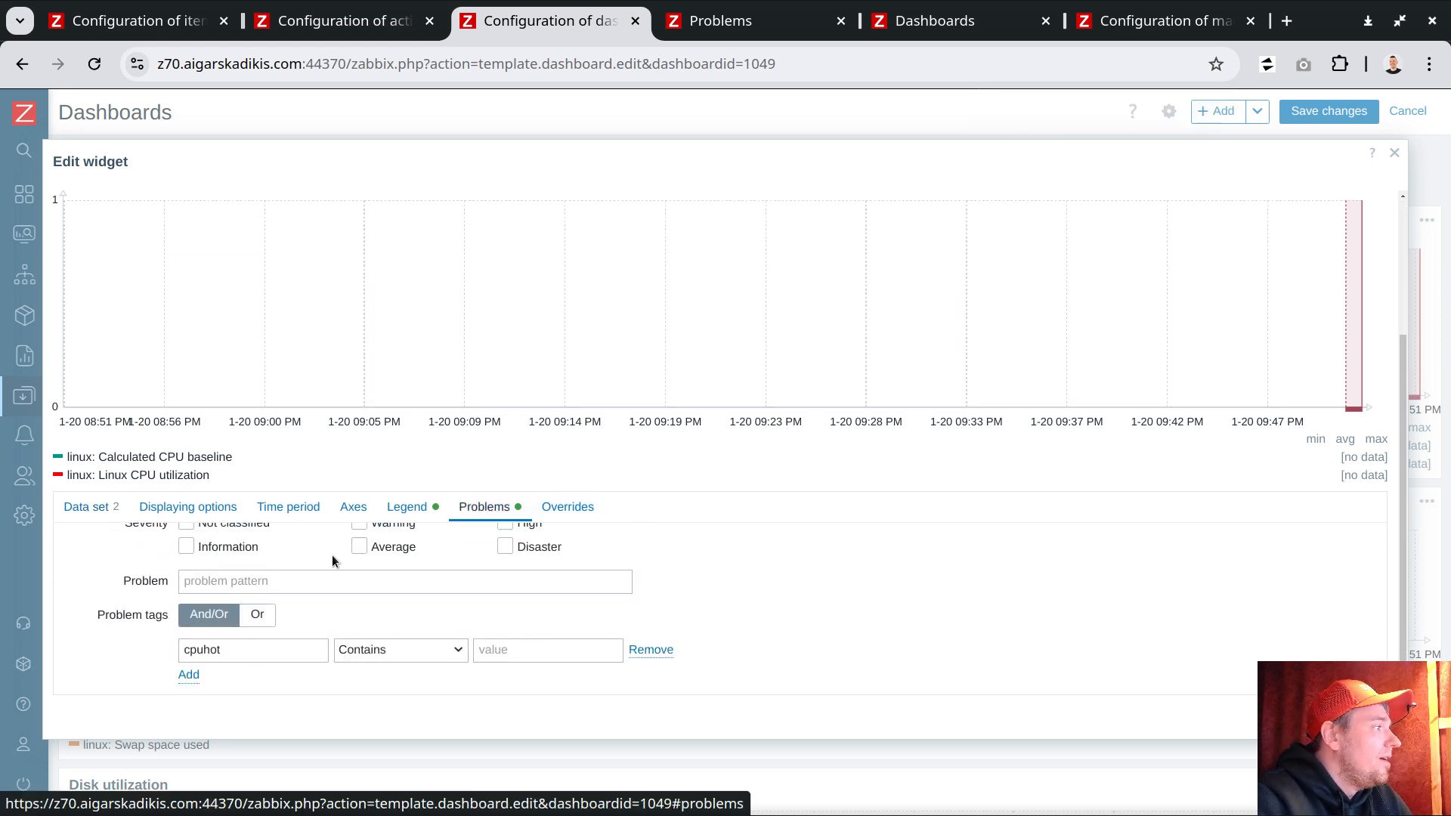
scroll(332, 556, up, 3)
scroll(320, 618, down, 3)
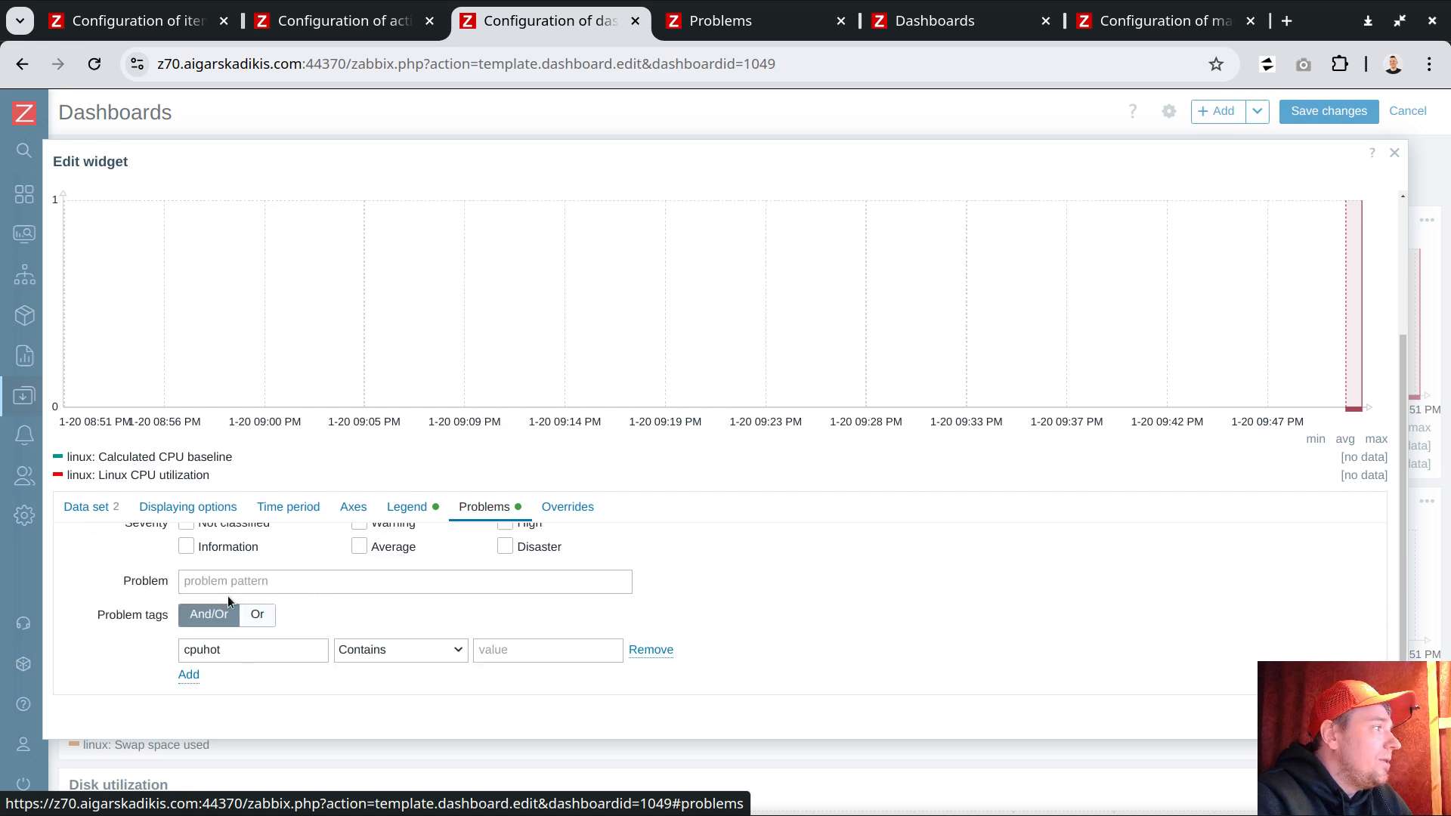
double_click(207, 650)
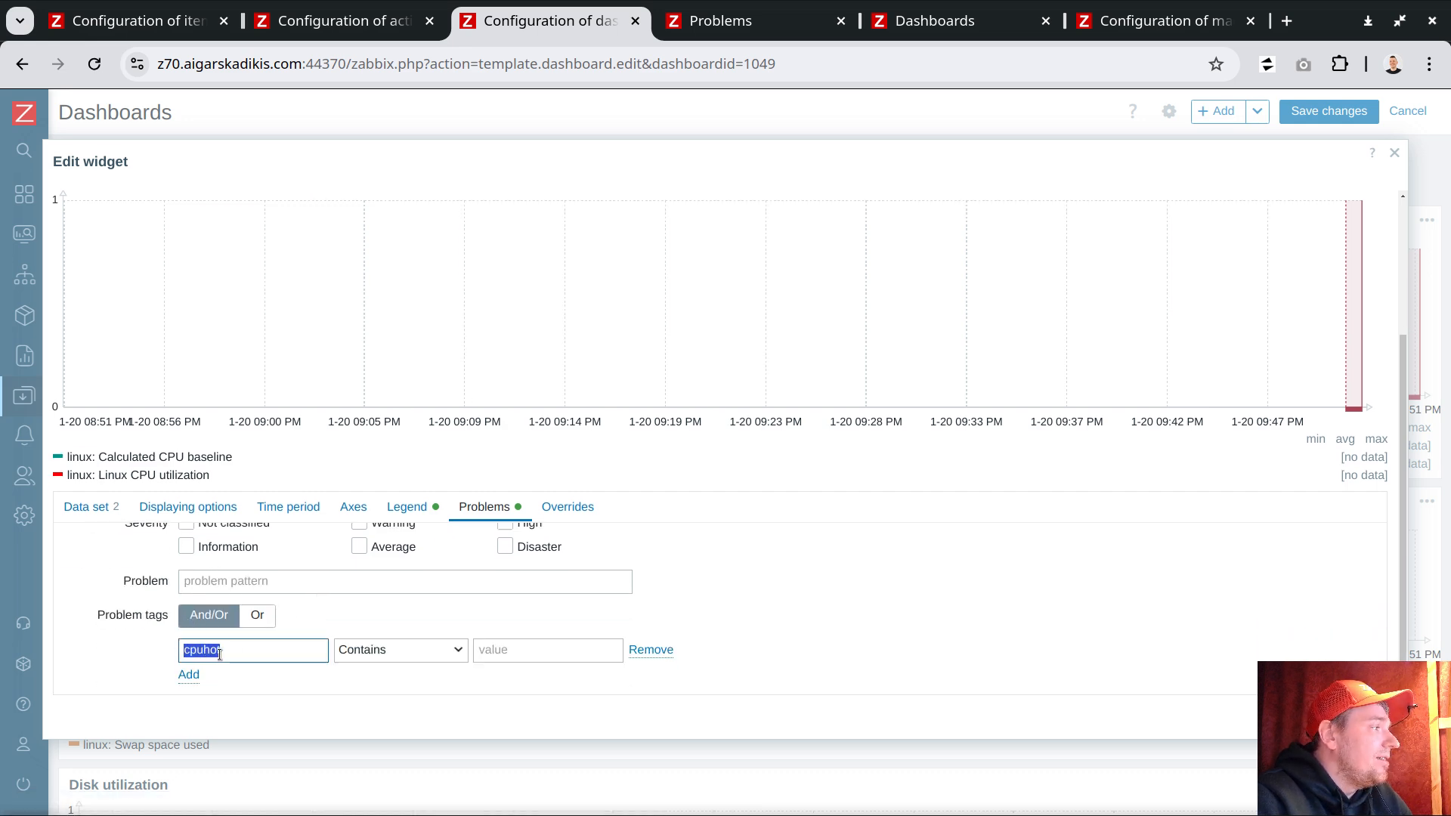
scroll(192, 588, up, 3)
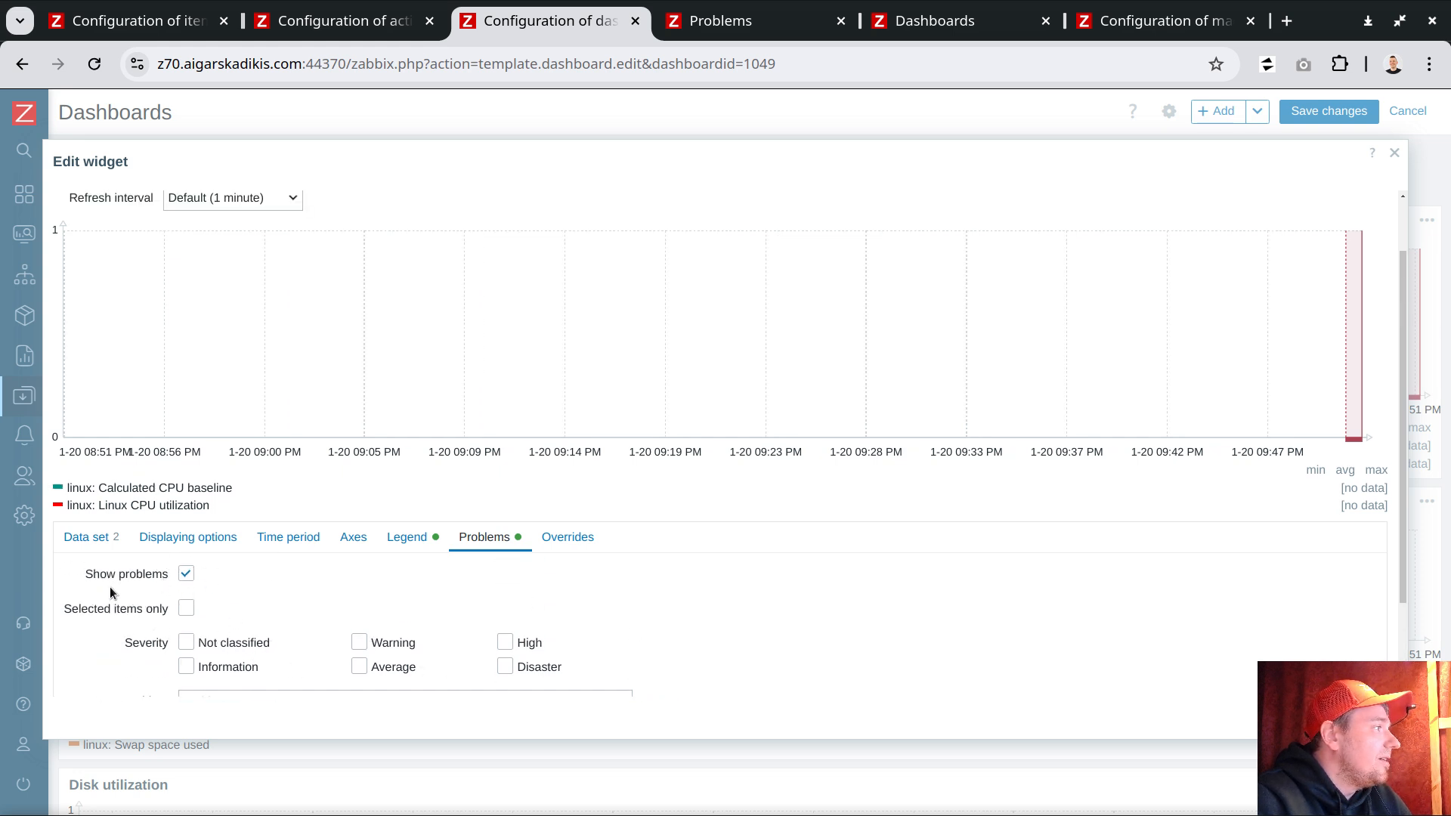
scroll(193, 583, down, 3)
click(234, 653)
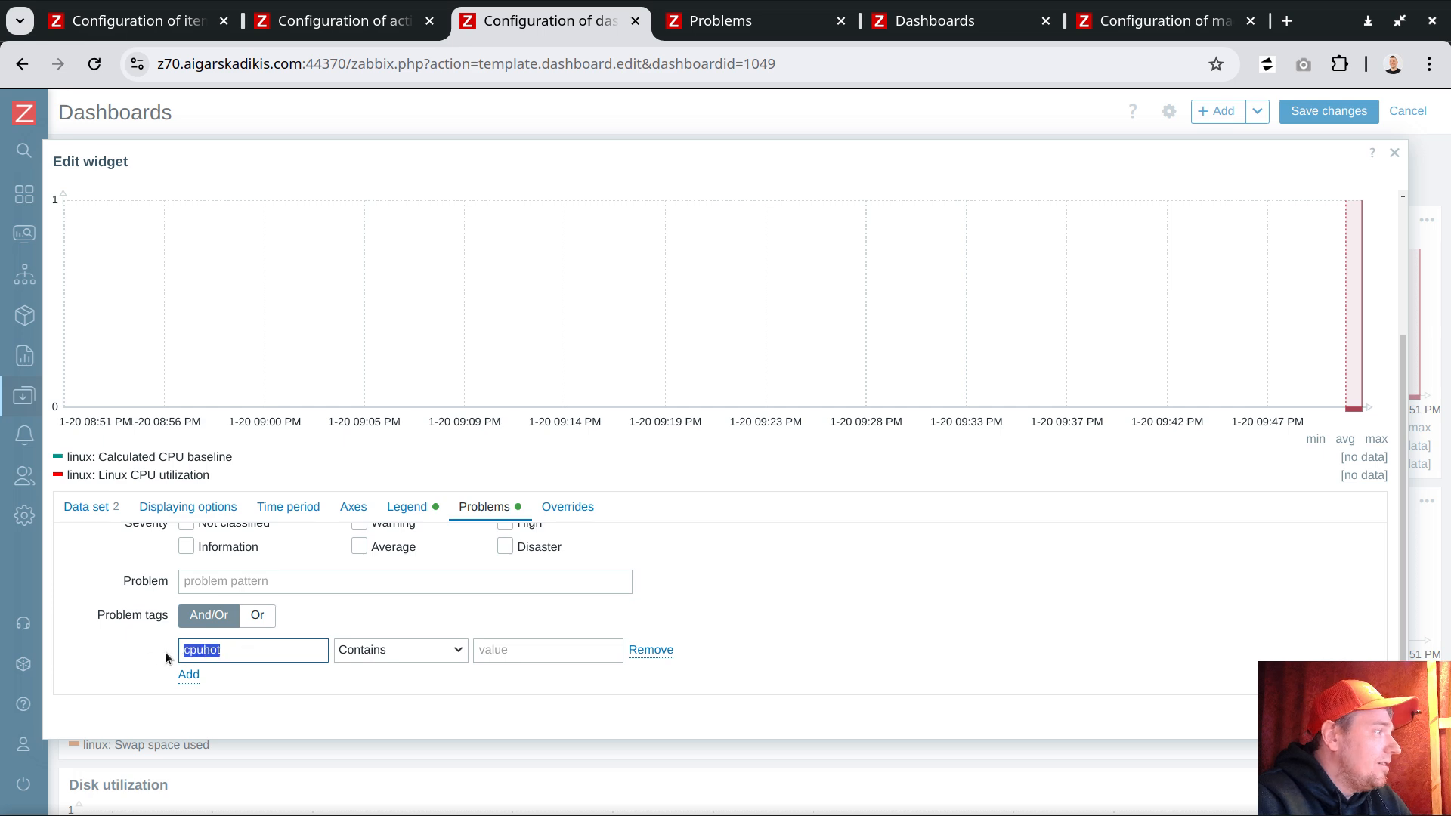
click(1395, 152)
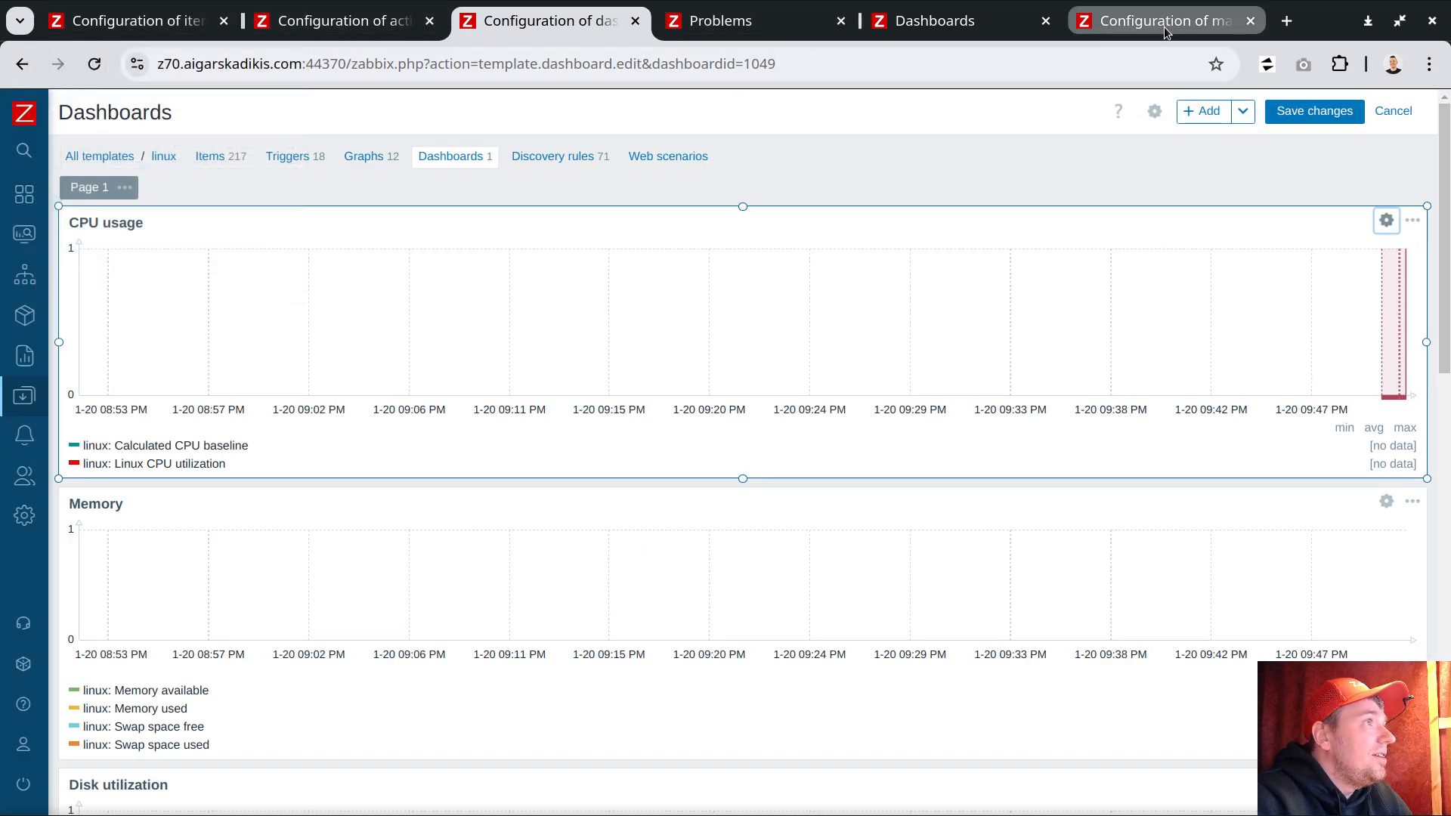
Step: Refresh the problem history for host do.zbx.gnt1.el8uek by reapplying its filter
click(960, 28)
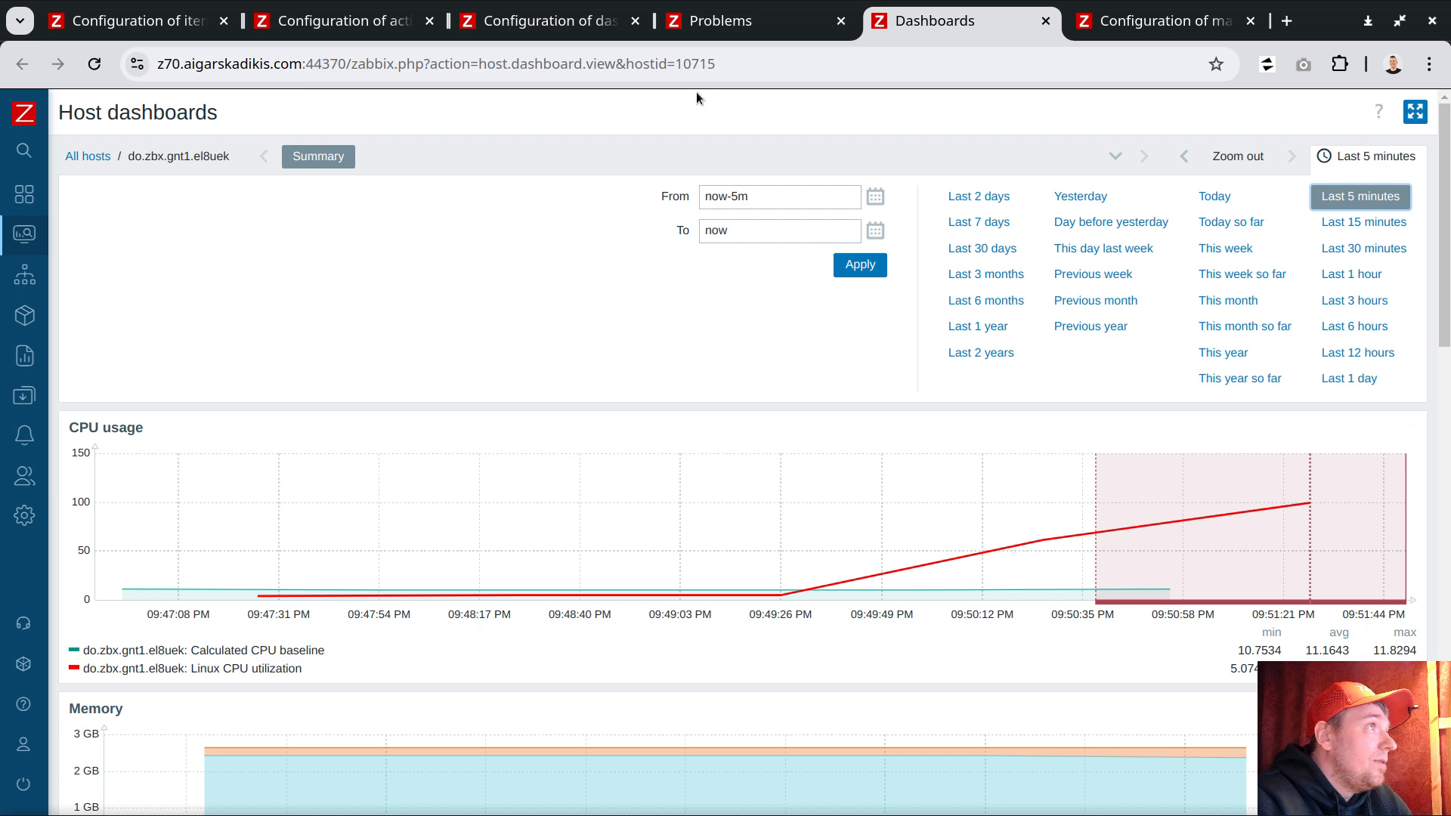
click(718, 21)
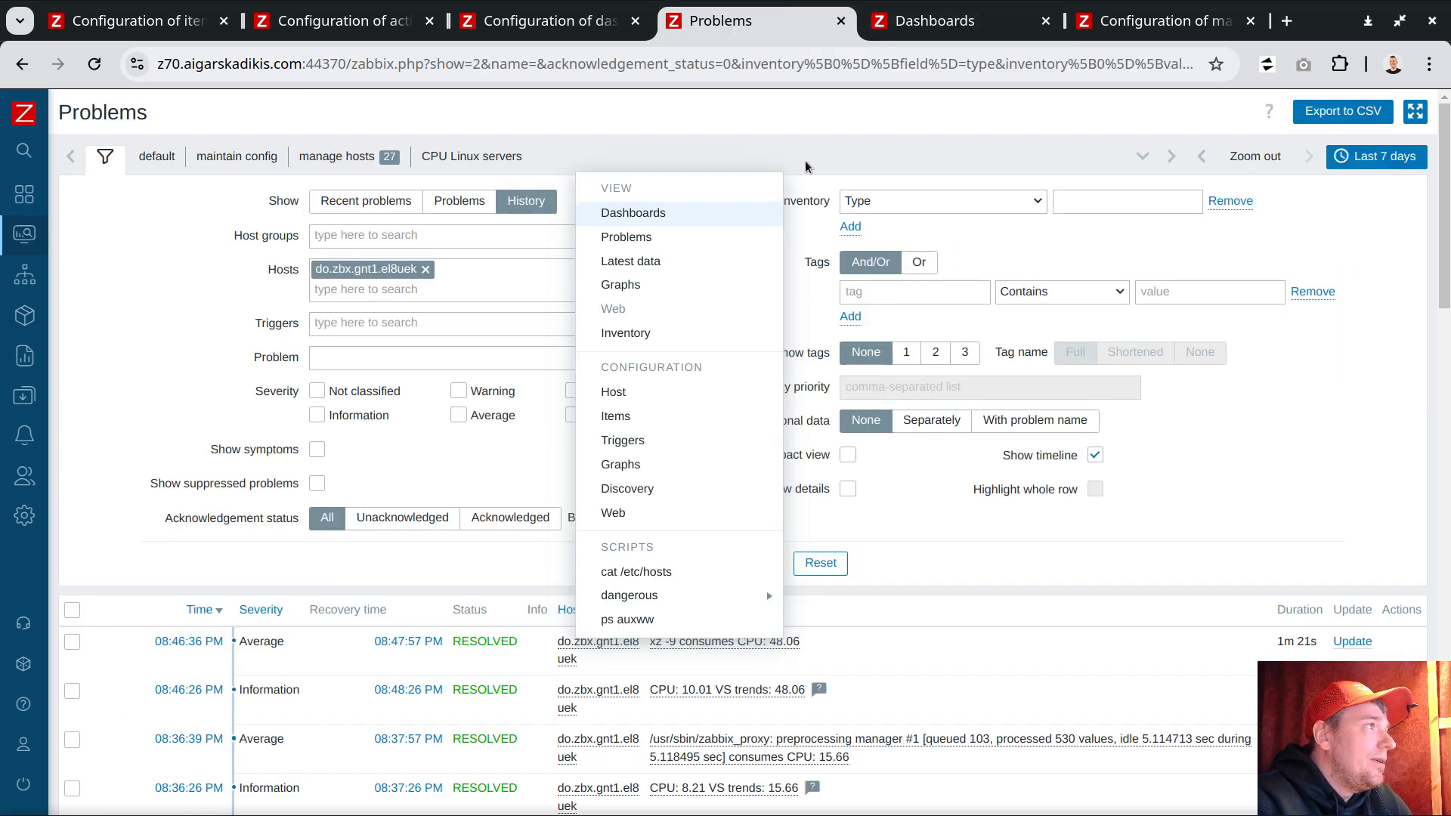
click(805, 160)
click(756, 564)
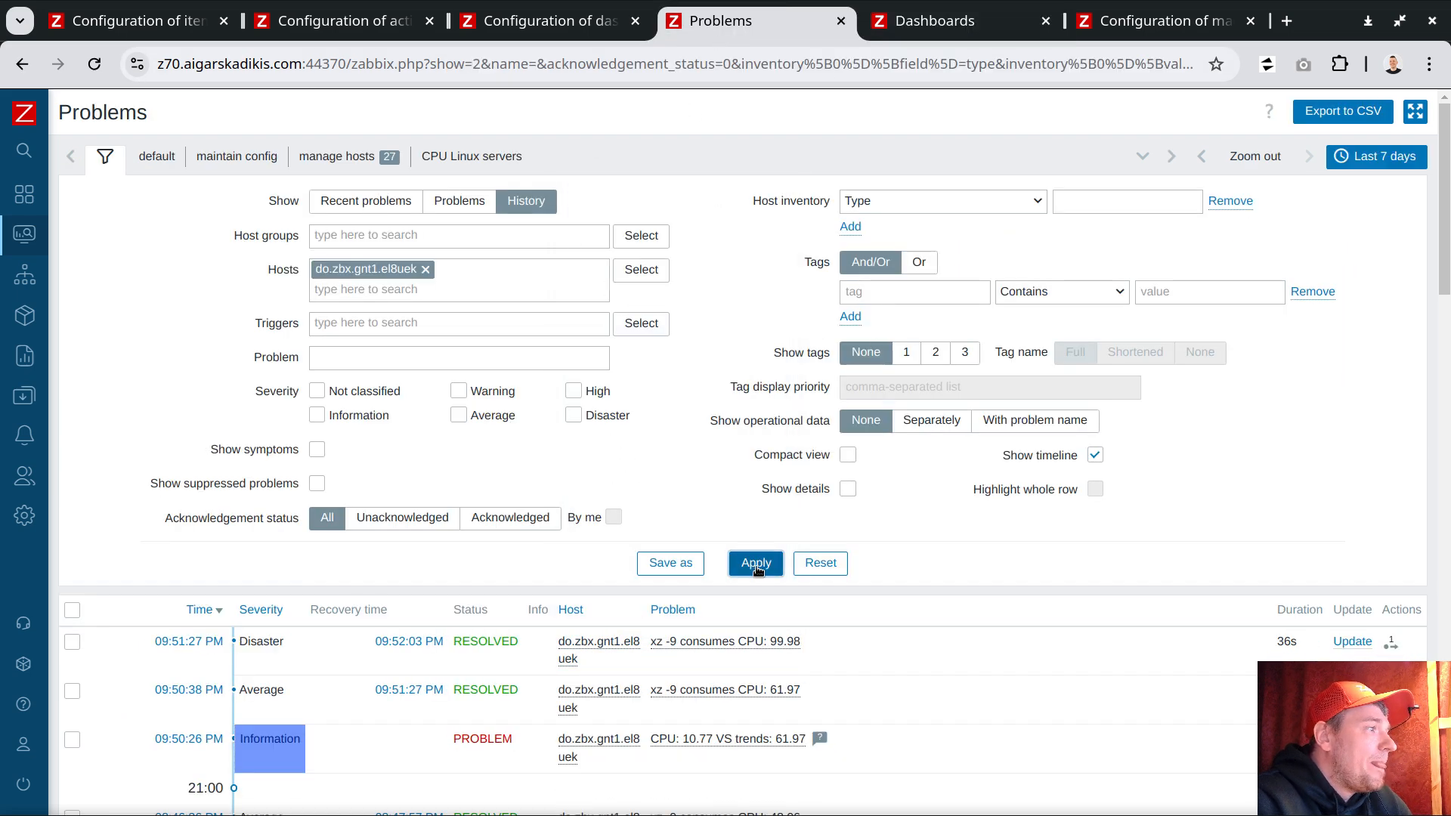
Step: Review the action log of the open CPU 10.77 VS trends problem
scroll(828, 568, down, 3)
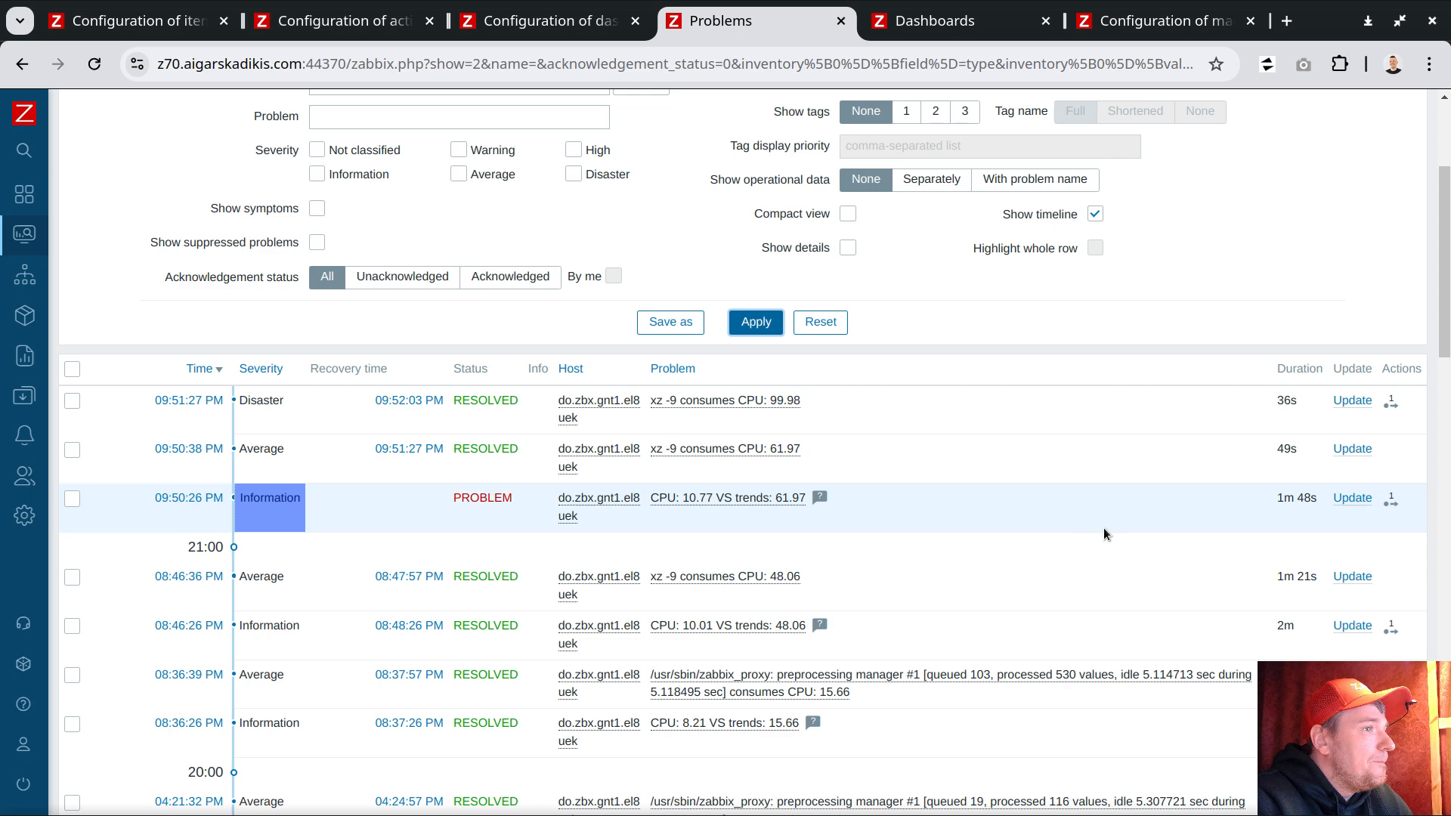
drag(807, 500, 654, 502)
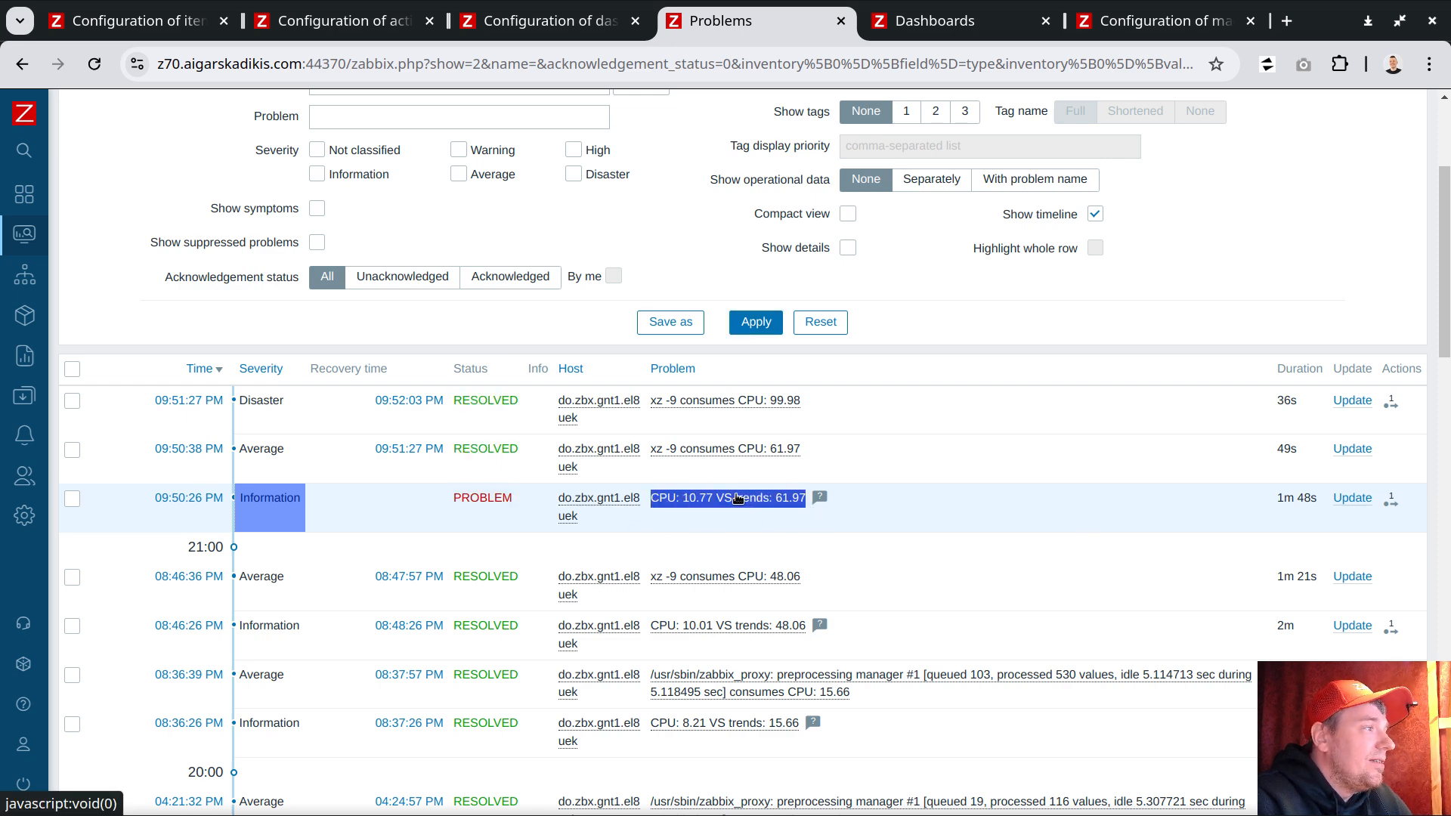
click(1392, 503)
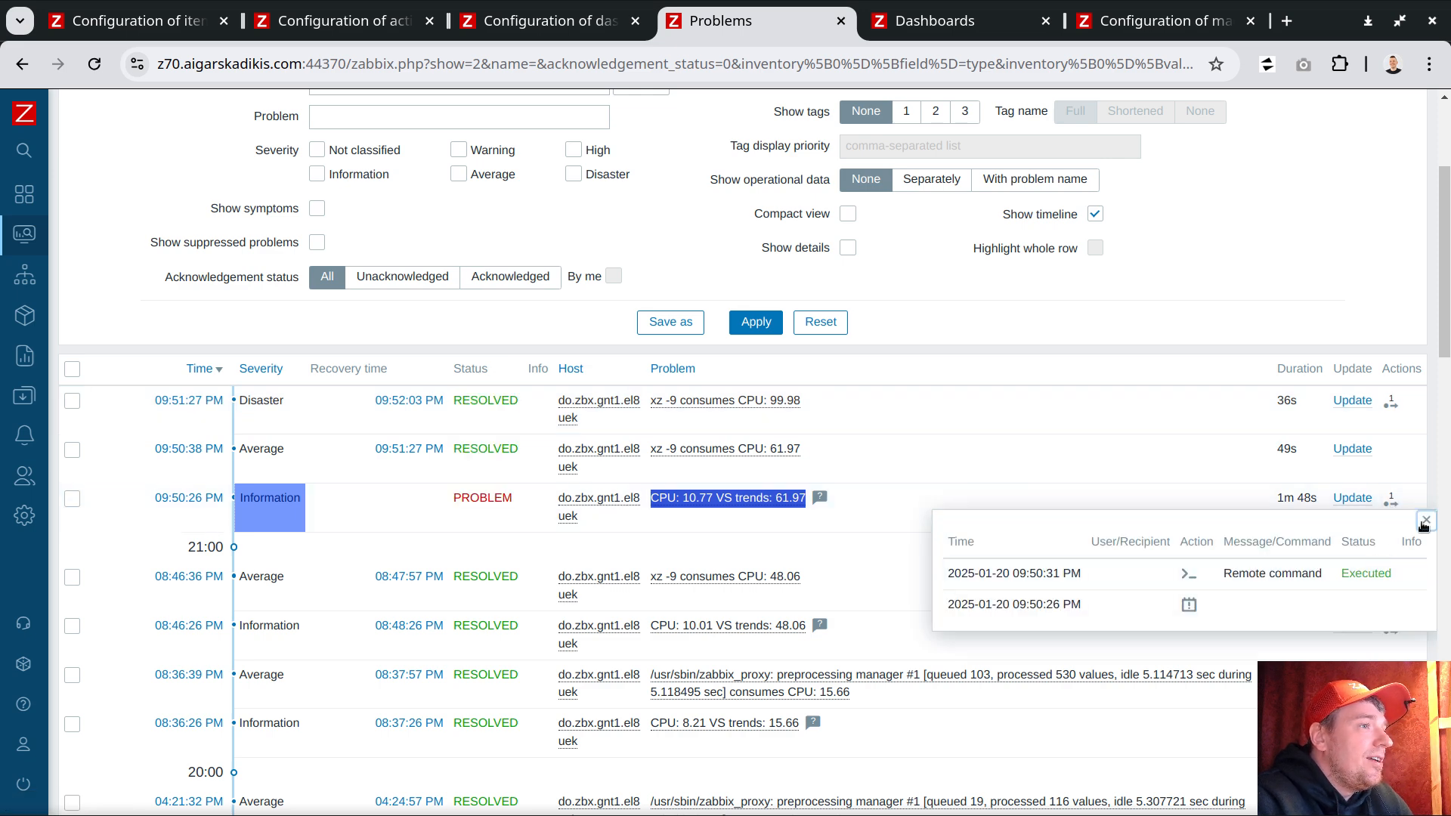
click(1425, 522)
Step: Open that problem's event details, examine the executed remote command, and return to the problem list
click(172, 500)
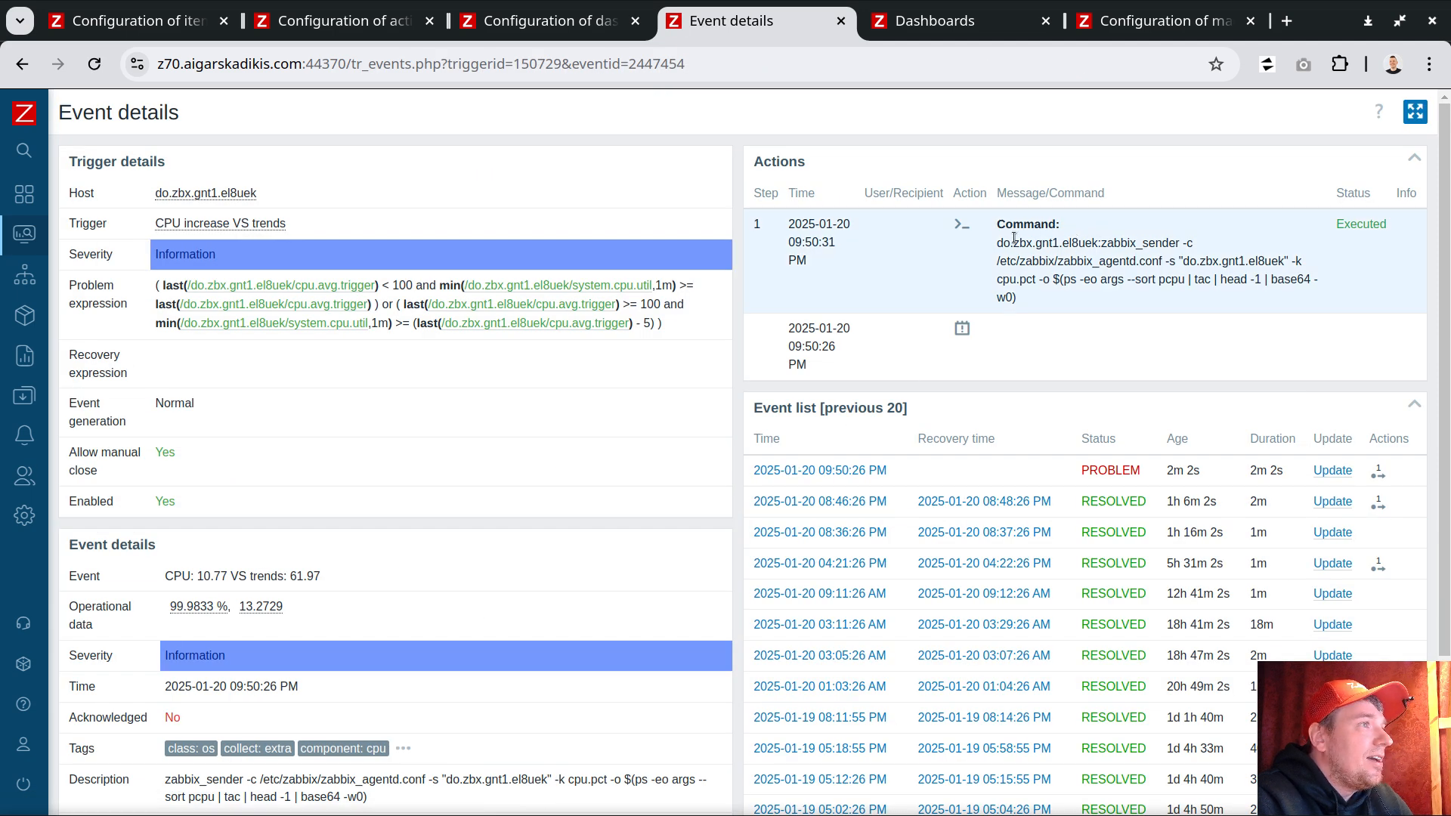
drag(1106, 242, 1190, 261)
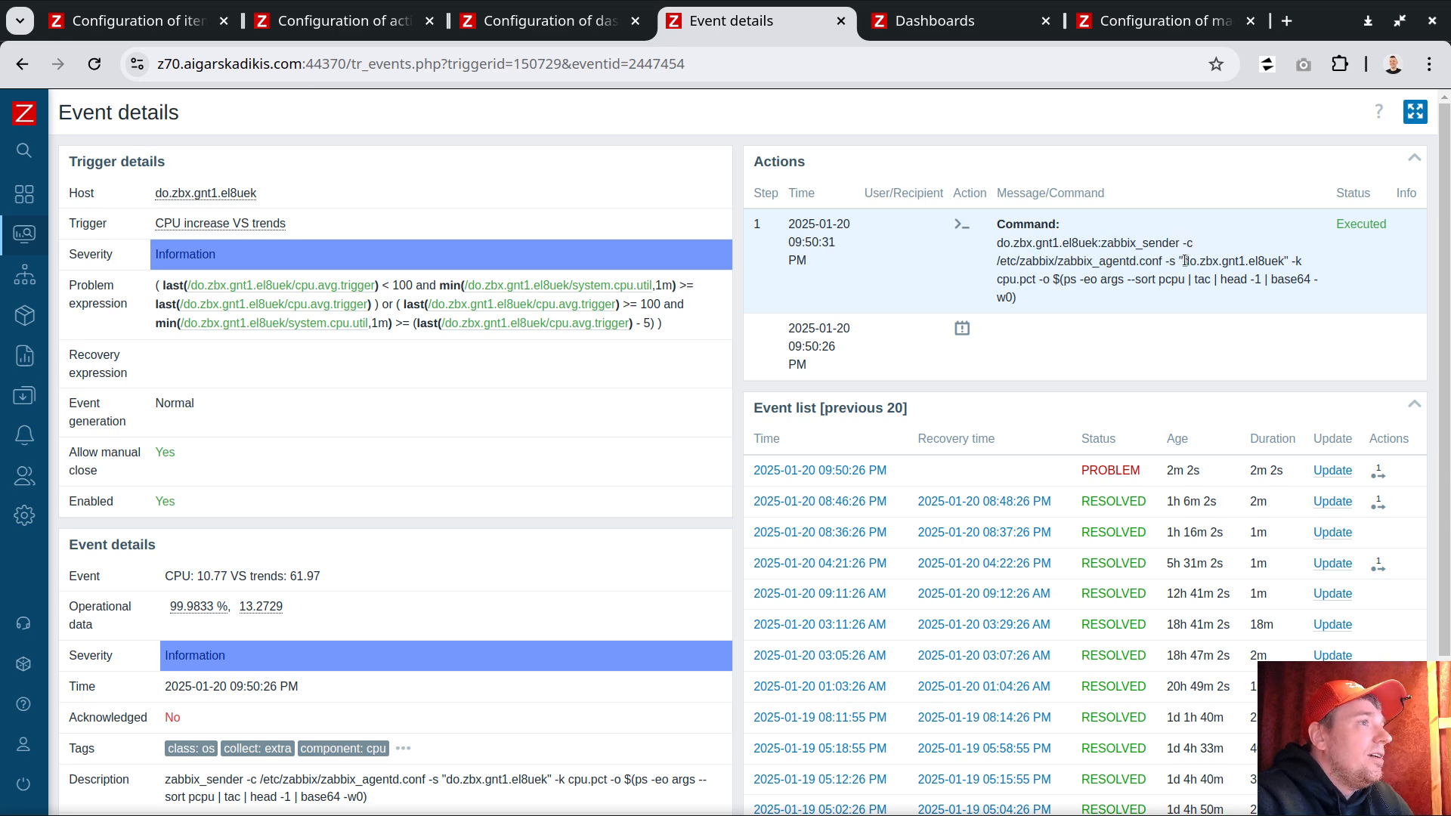
drag(1052, 279, 1316, 279)
click(1283, 275)
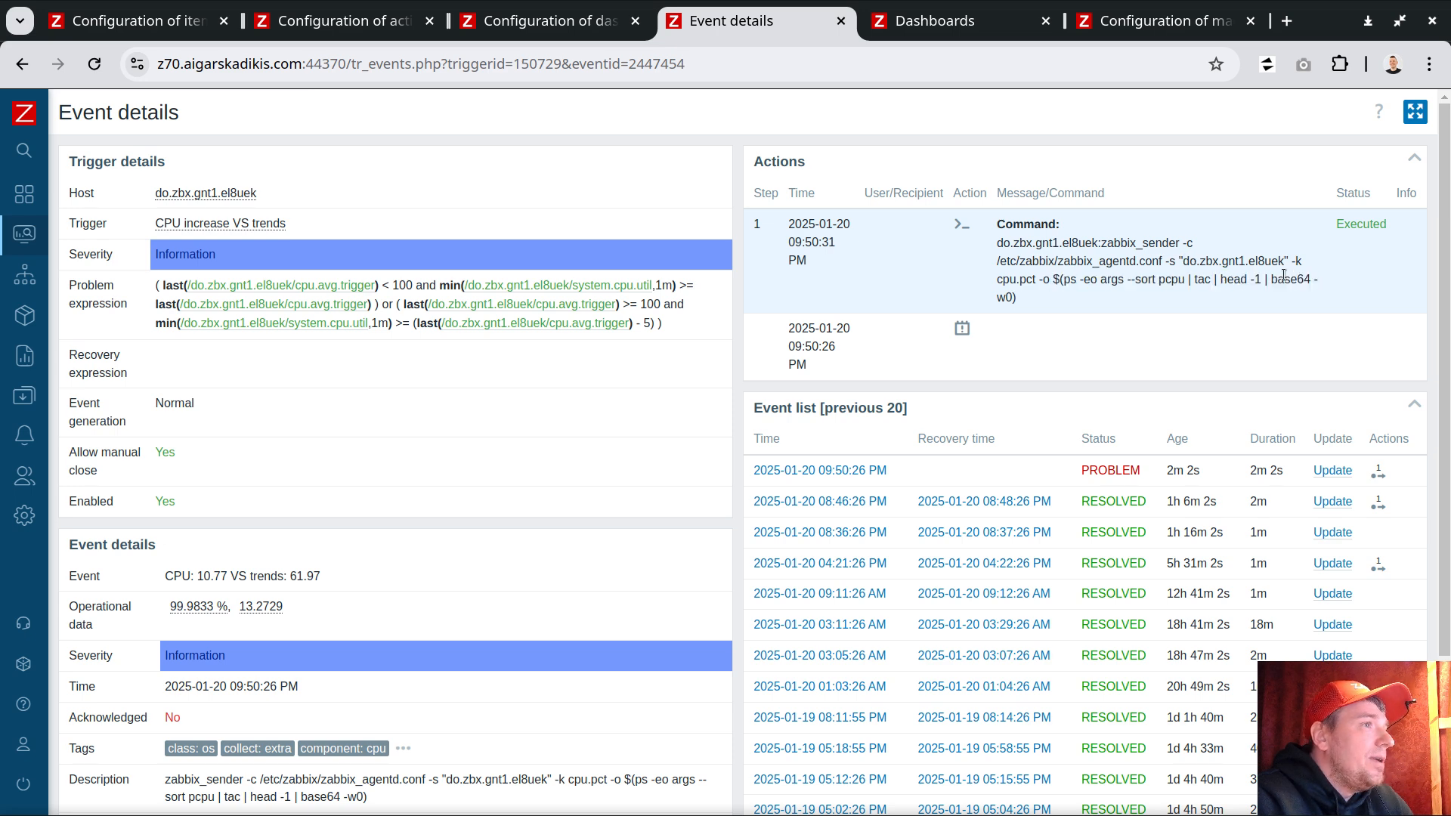
double_click(1283, 275)
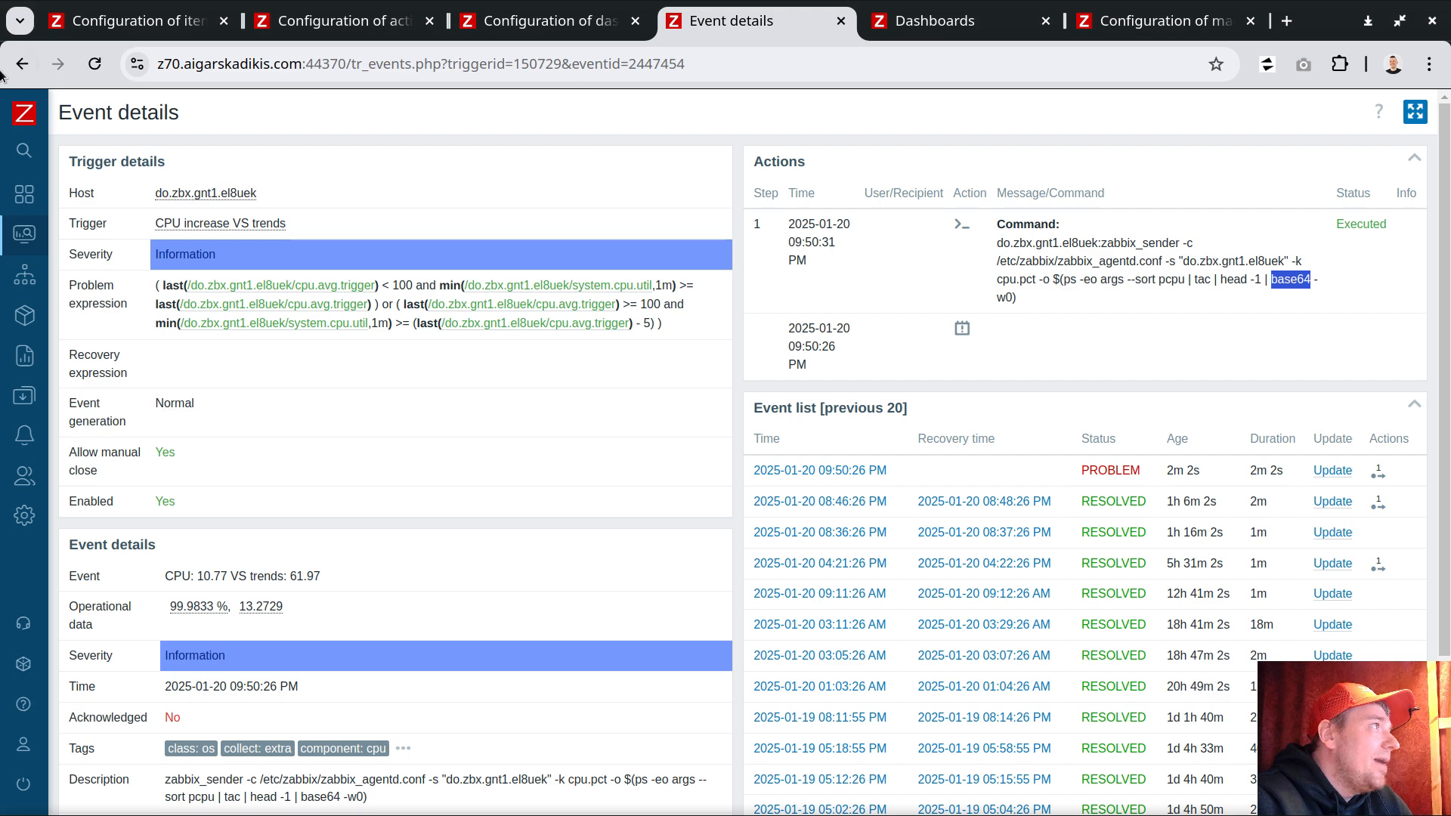
click(22, 63)
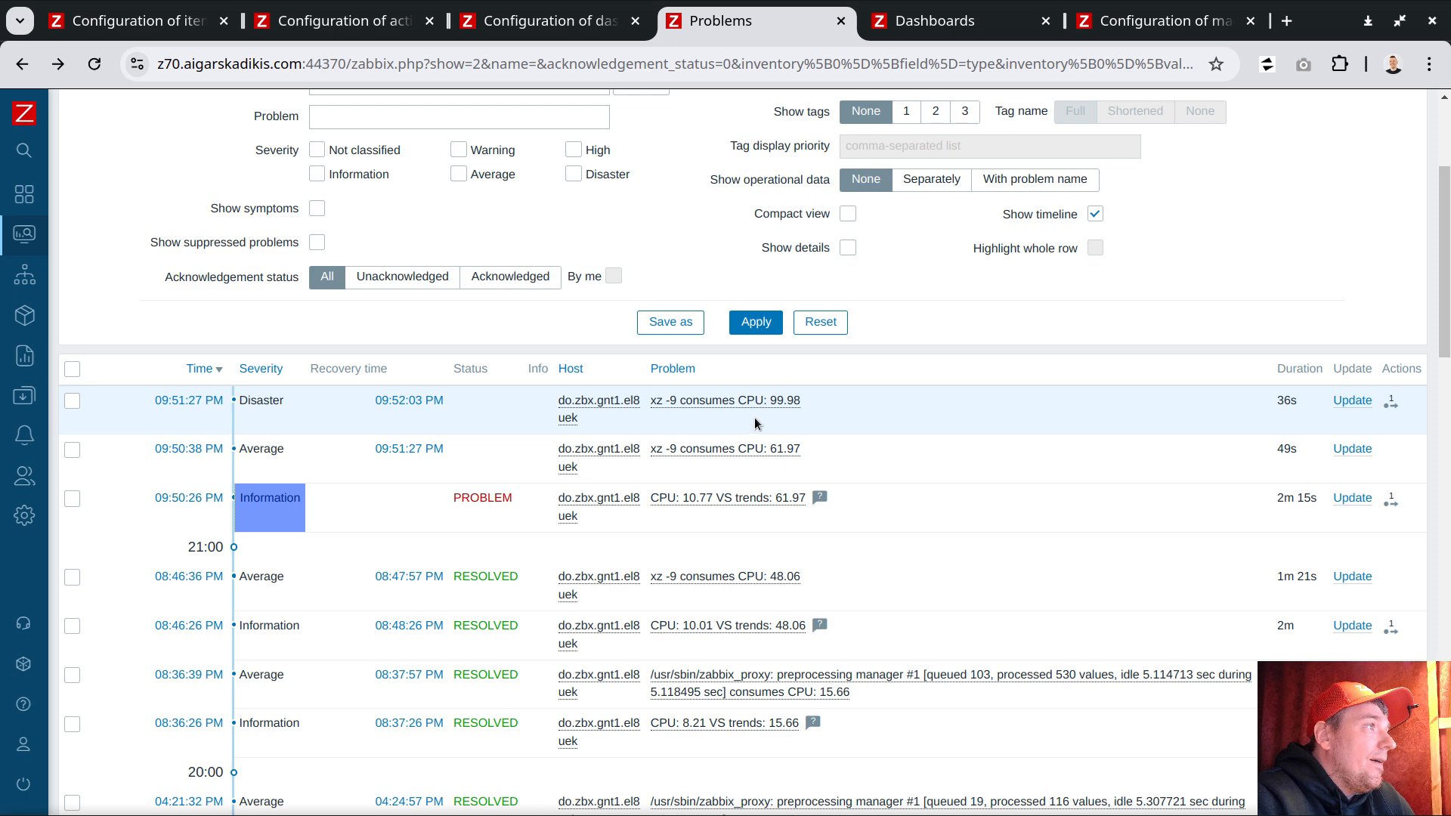
Step: Review the disaster xz -9 problem's action log and the {$CMD:cpu.pct} macro, then return to the host dashboard
click(1390, 403)
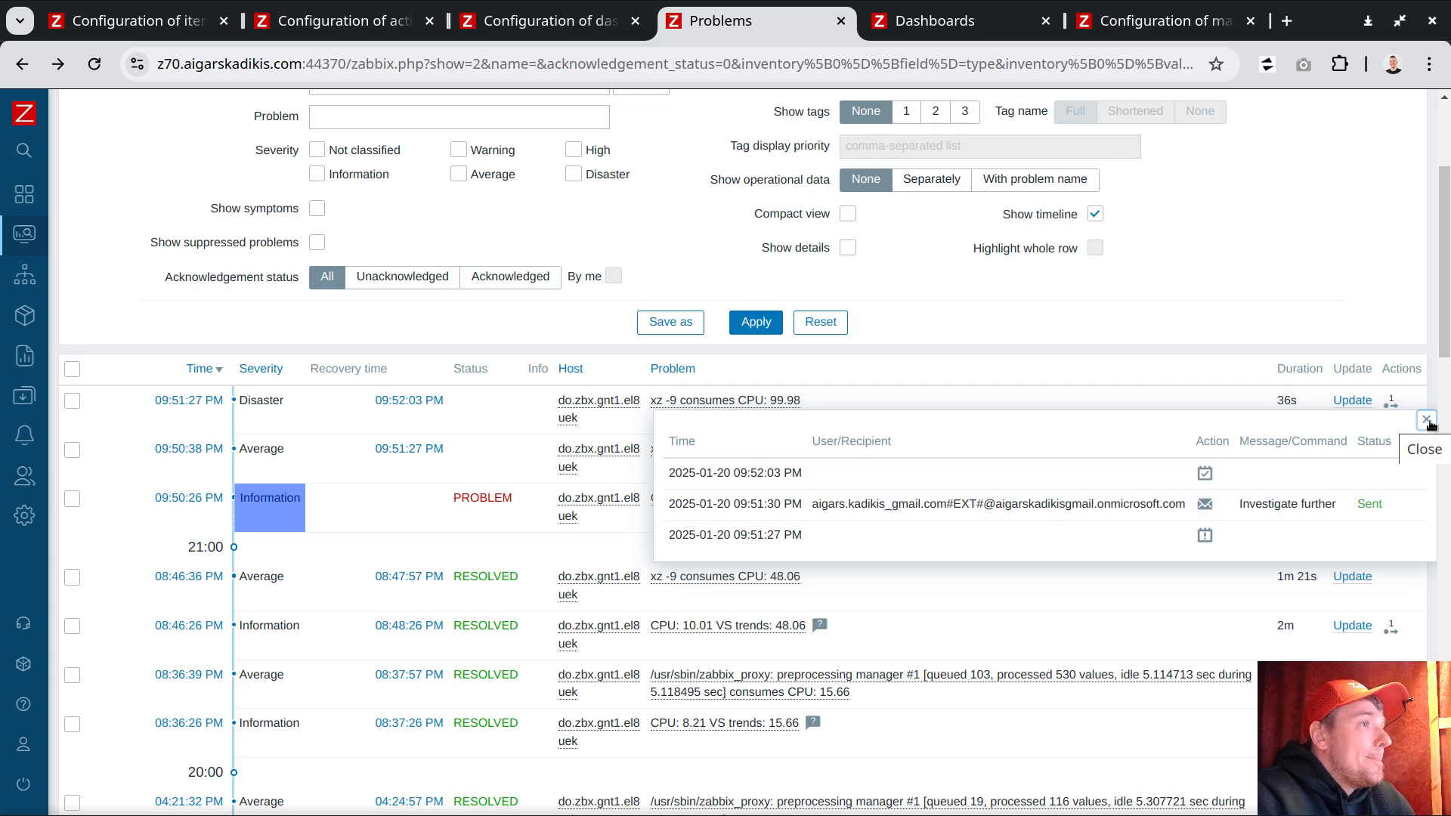
click(1427, 420)
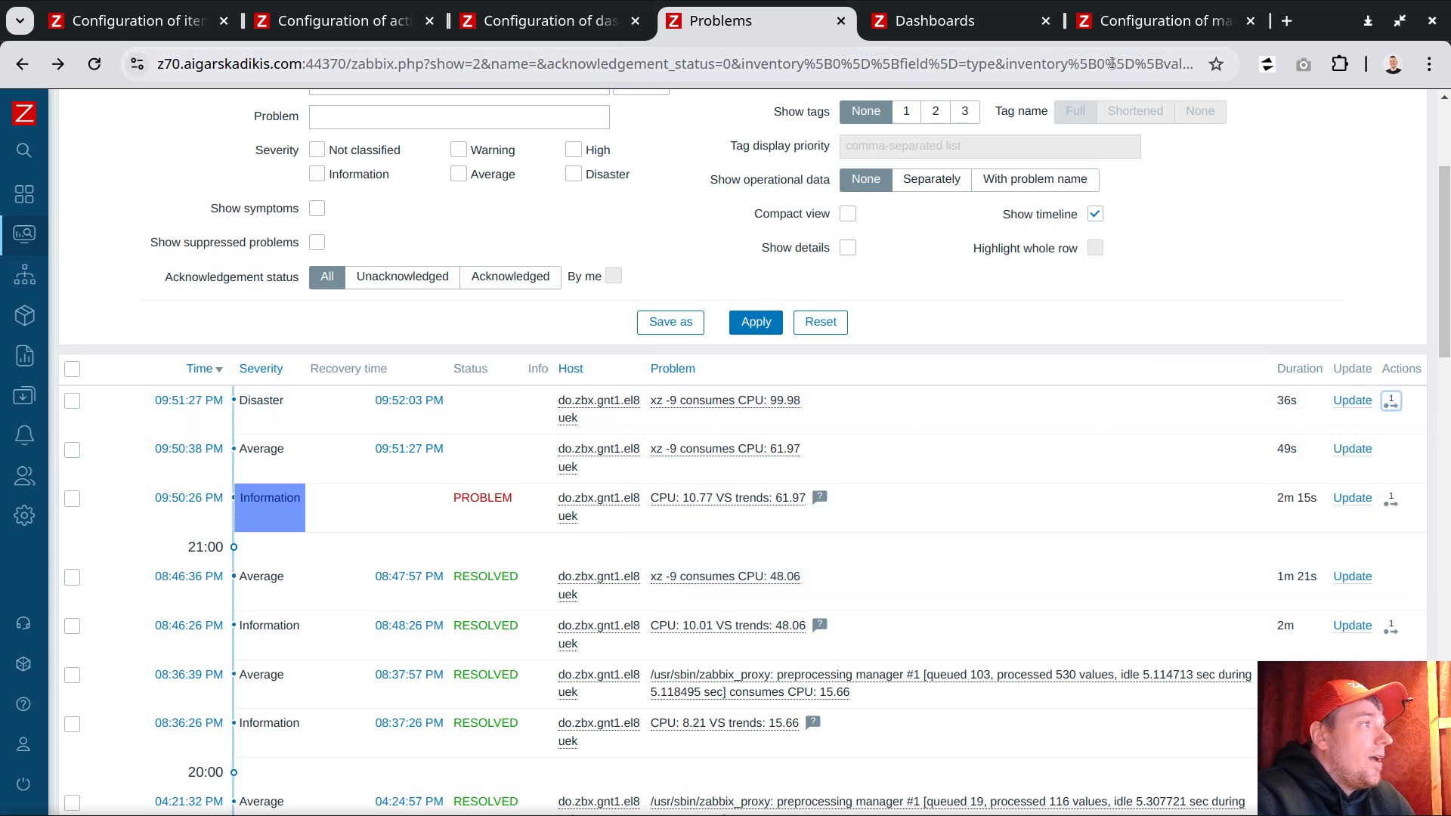
click(1120, 28)
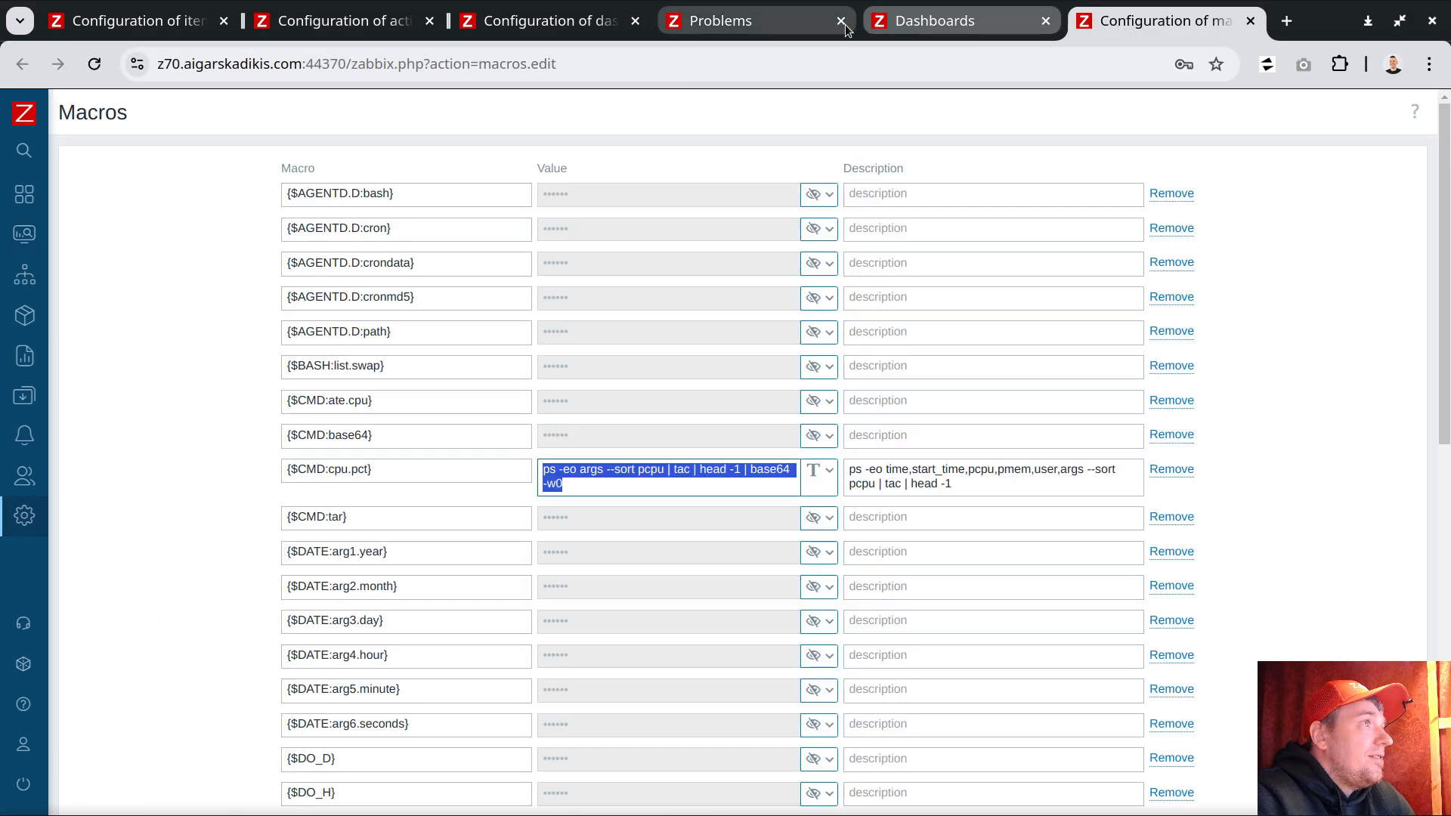
click(935, 21)
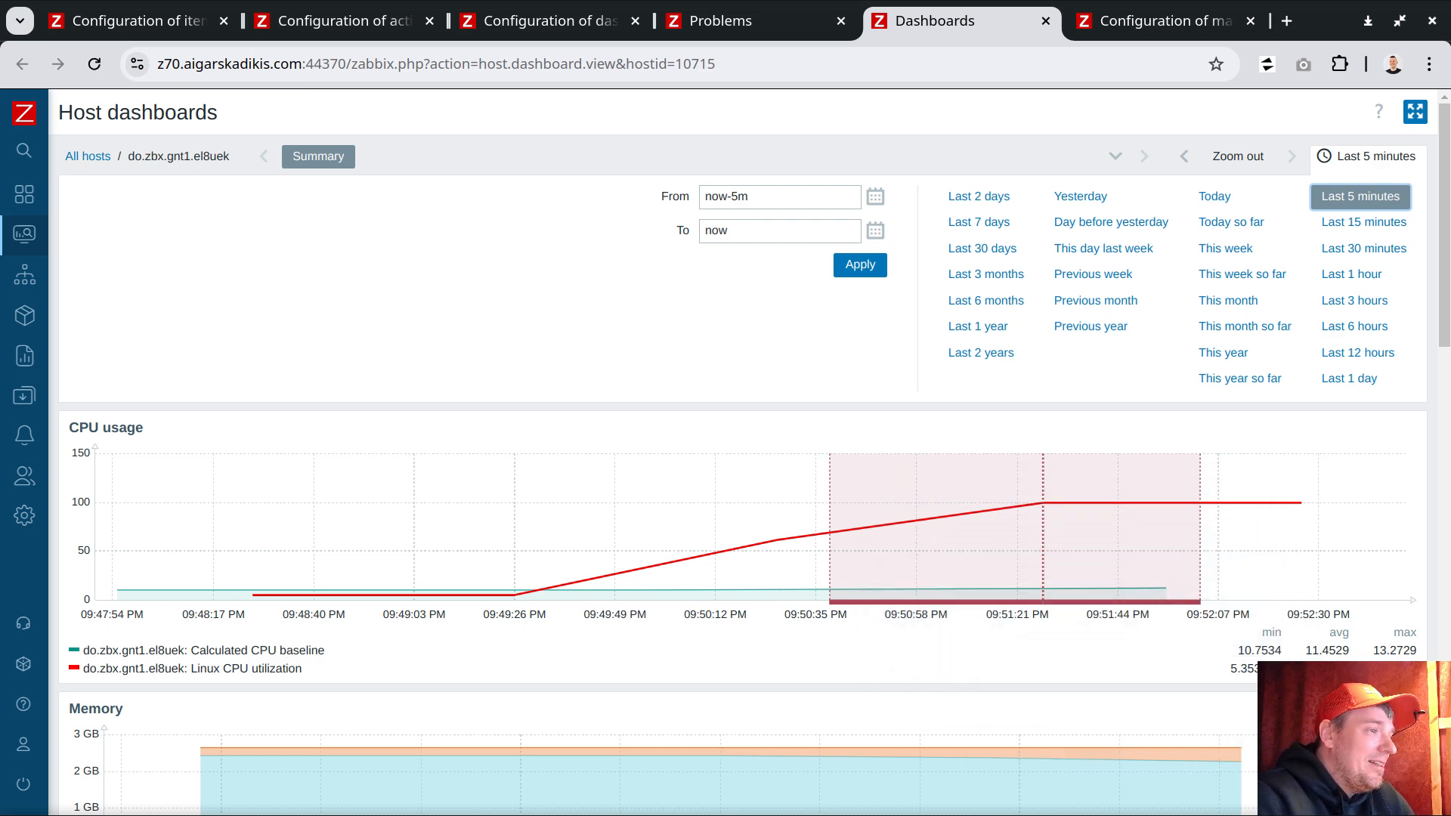
Step: Switch to the terminal and quit htop
key(alt+Tab)
click(879, 435)
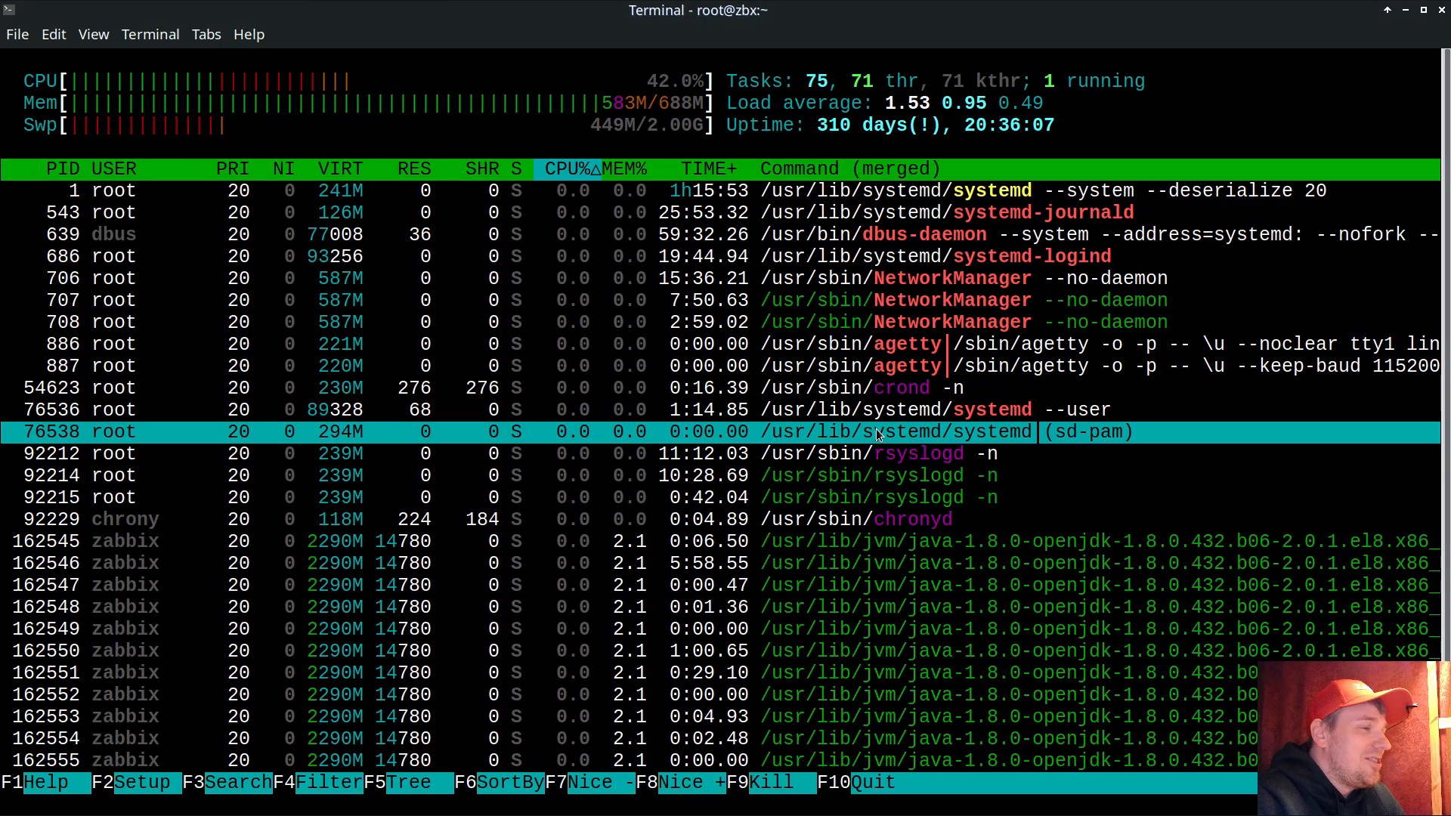
key(q)
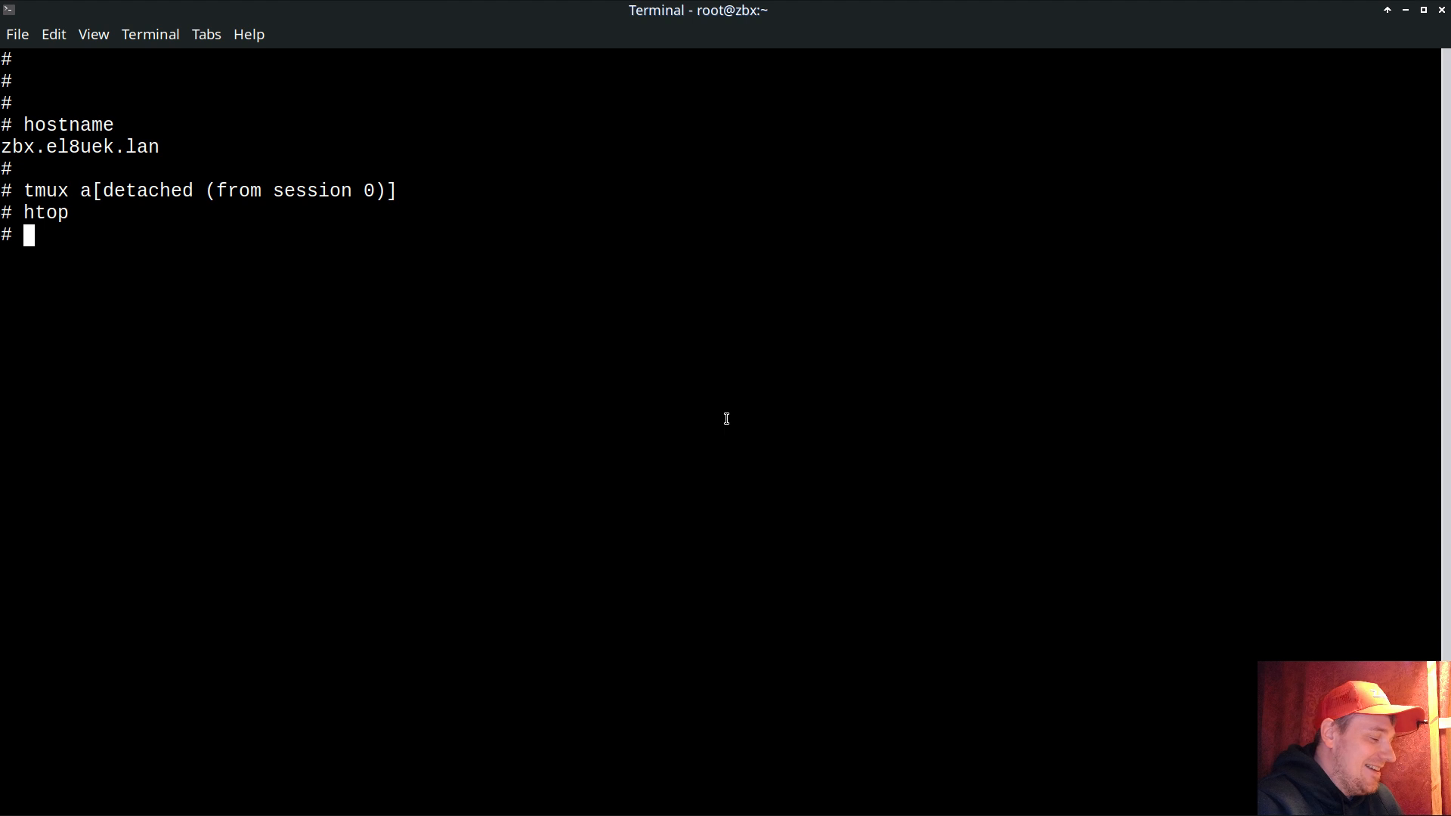
Step: Log in to the pod host and attach to its tmux session
key(Return)
key(Return)
text(pod)
key(Return)
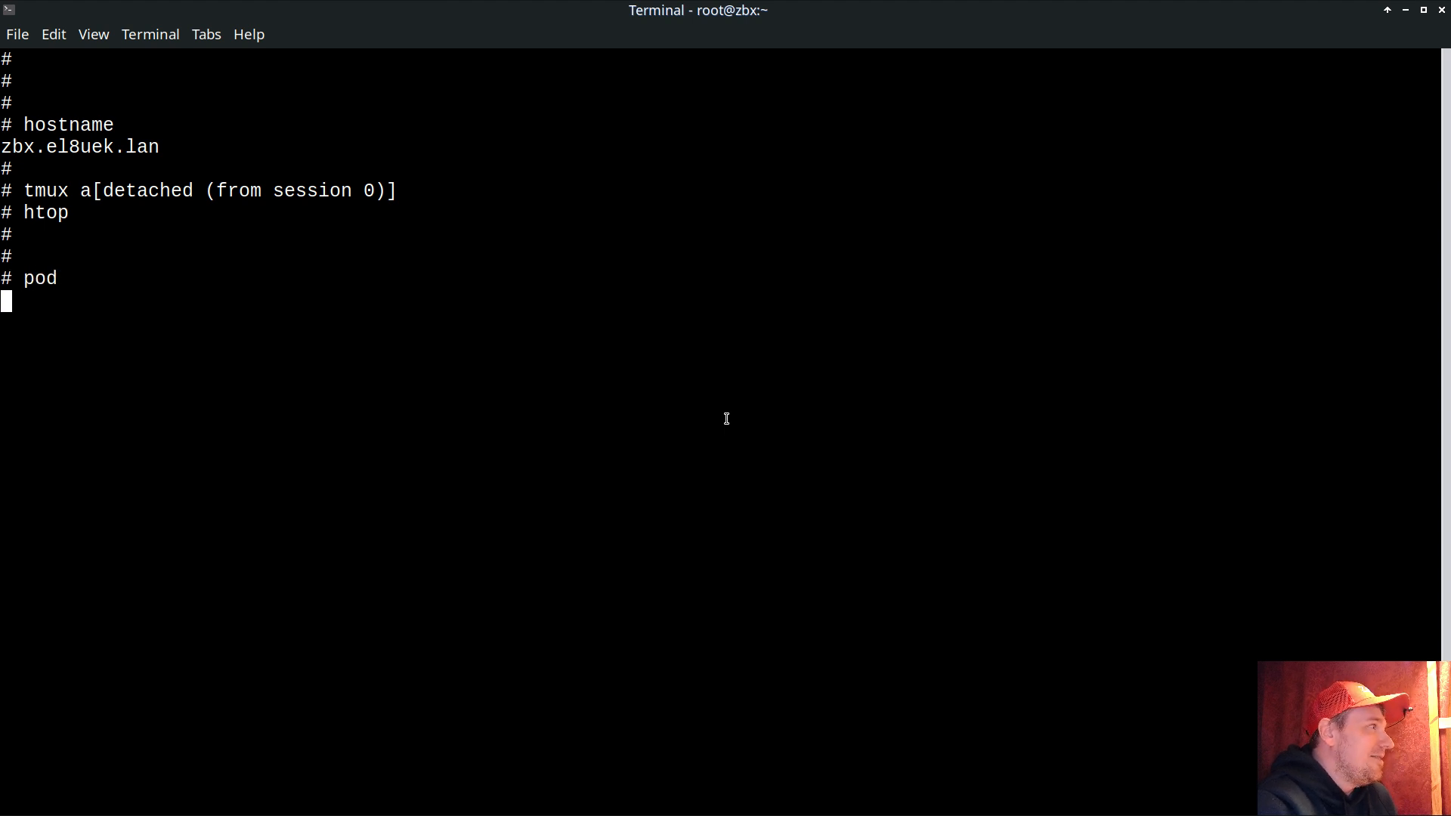
key(Return)
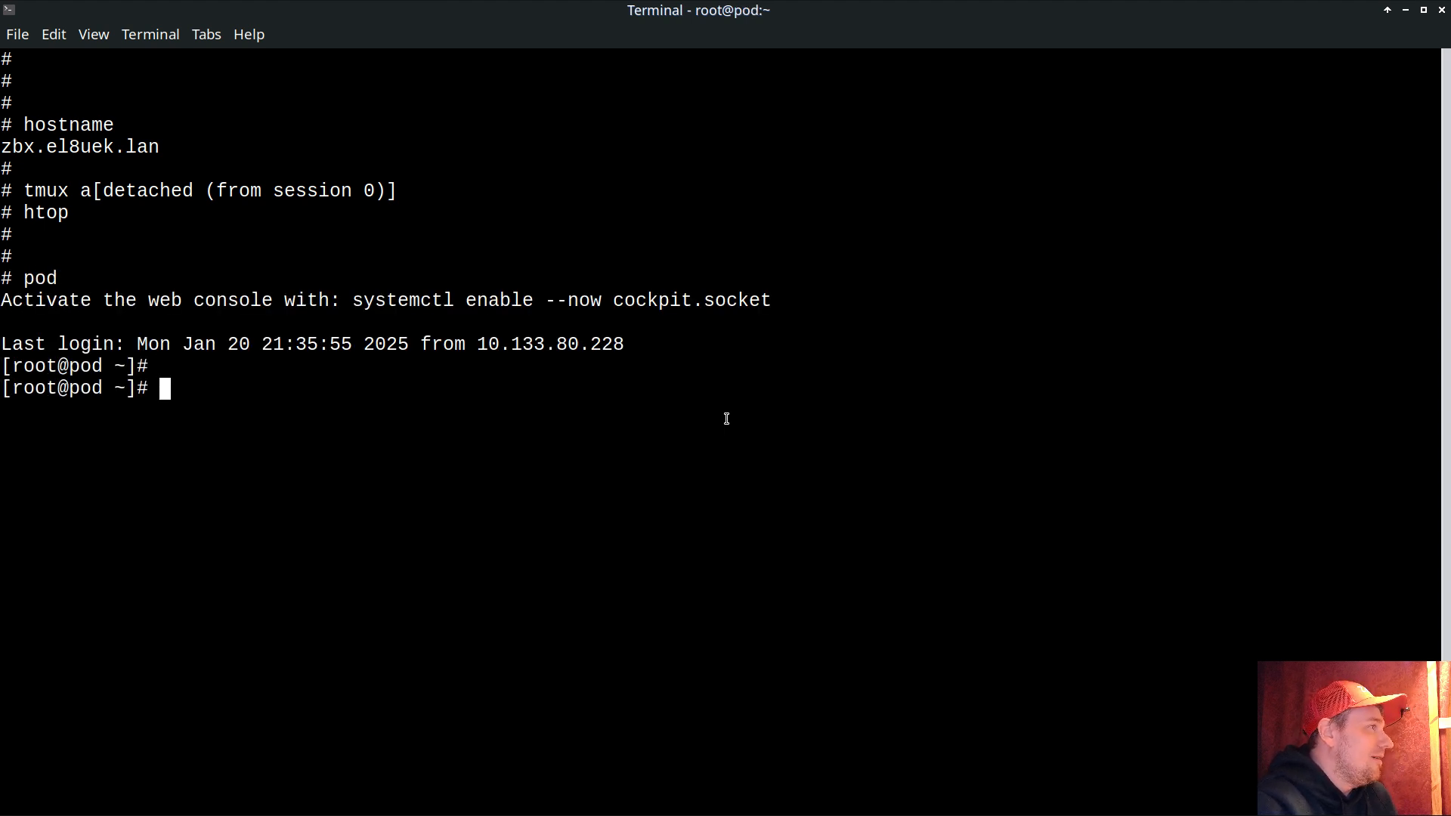
key(Return)
text(tmux a)
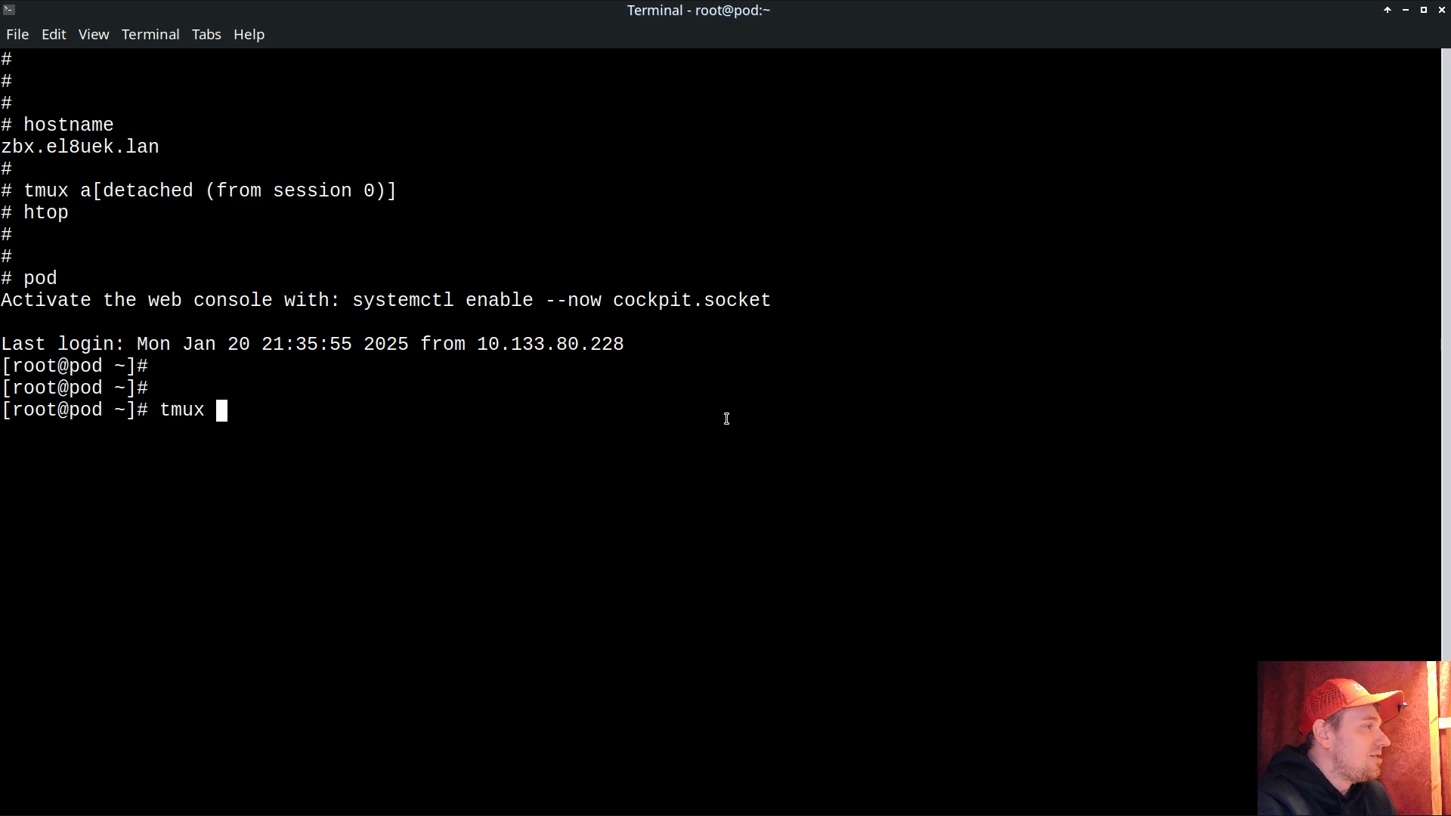
key(Return)
key(Return)
key(Return)
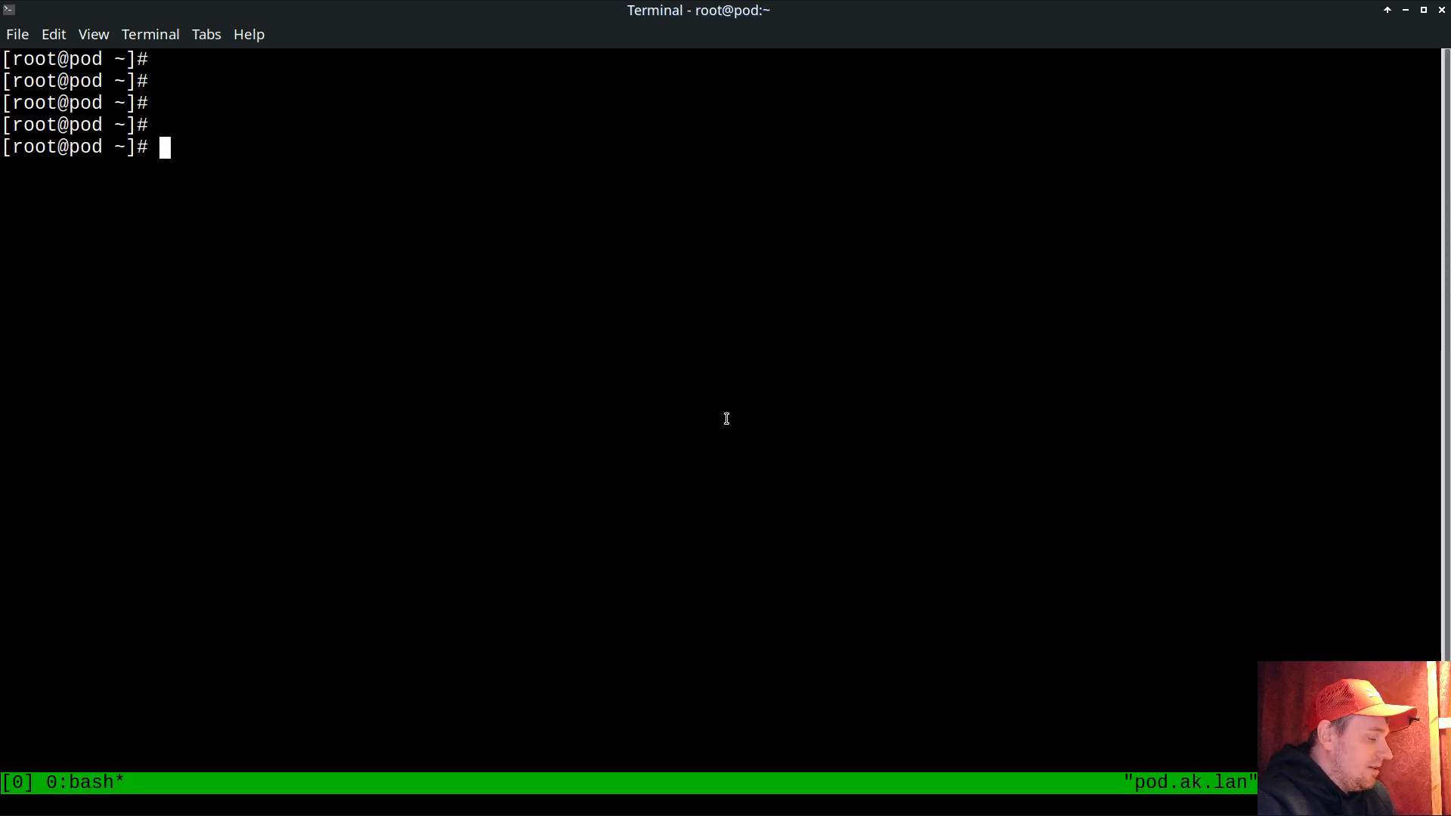
Step: Start a single-CPU load with stress --cpu 1 and detach from the tmux session
text(stress )
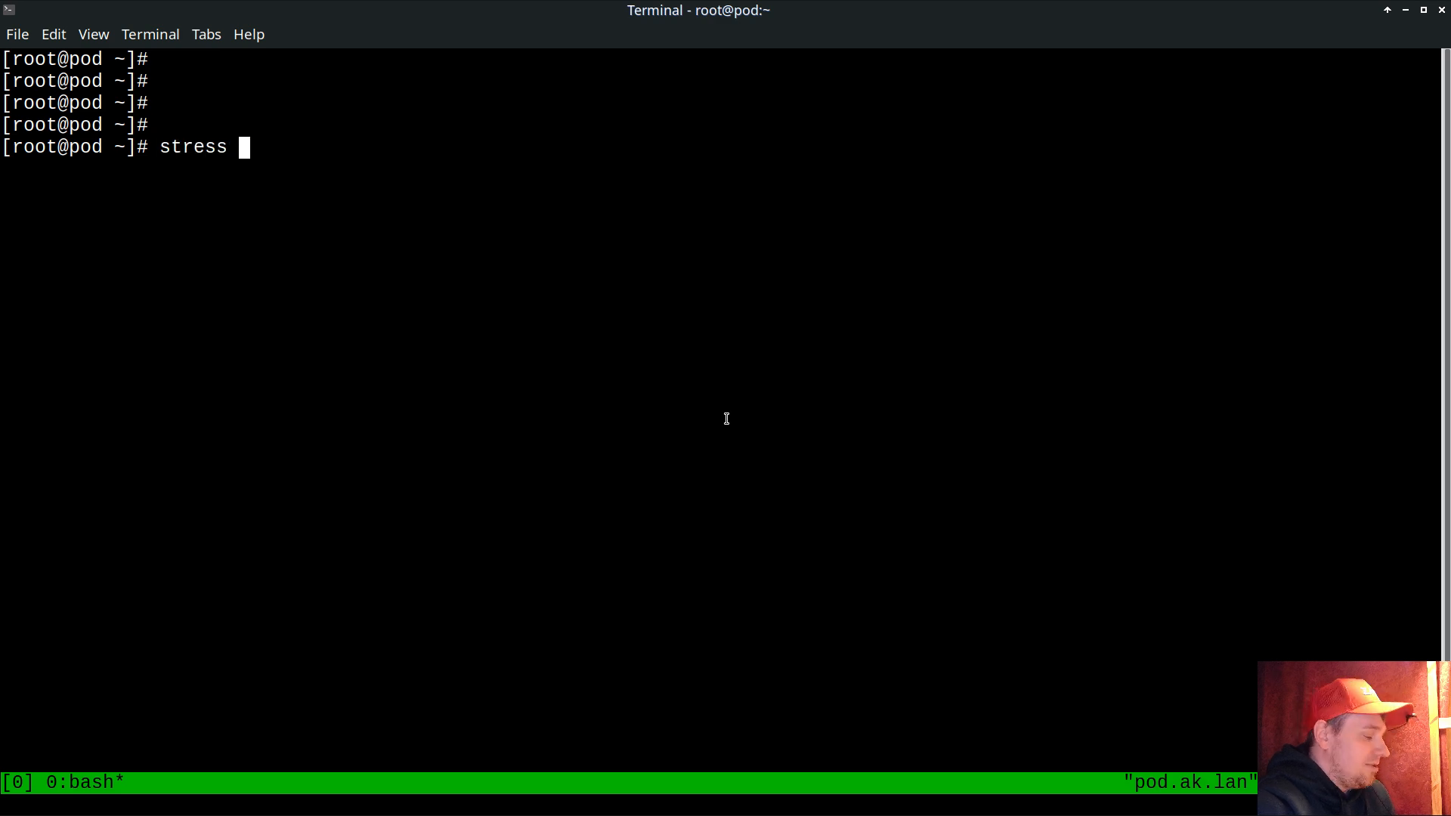
text(--cpu 1)
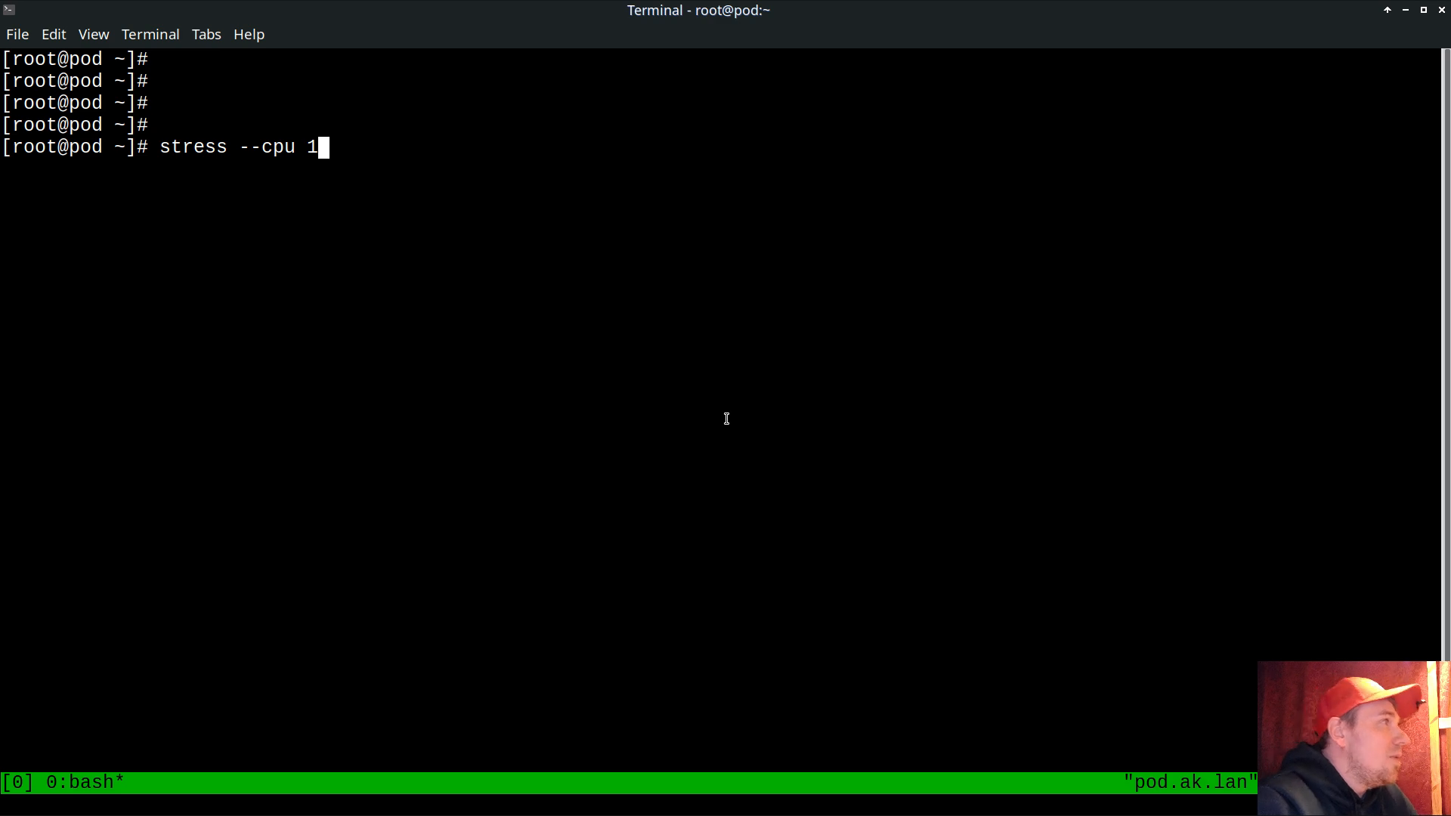
key(Return)
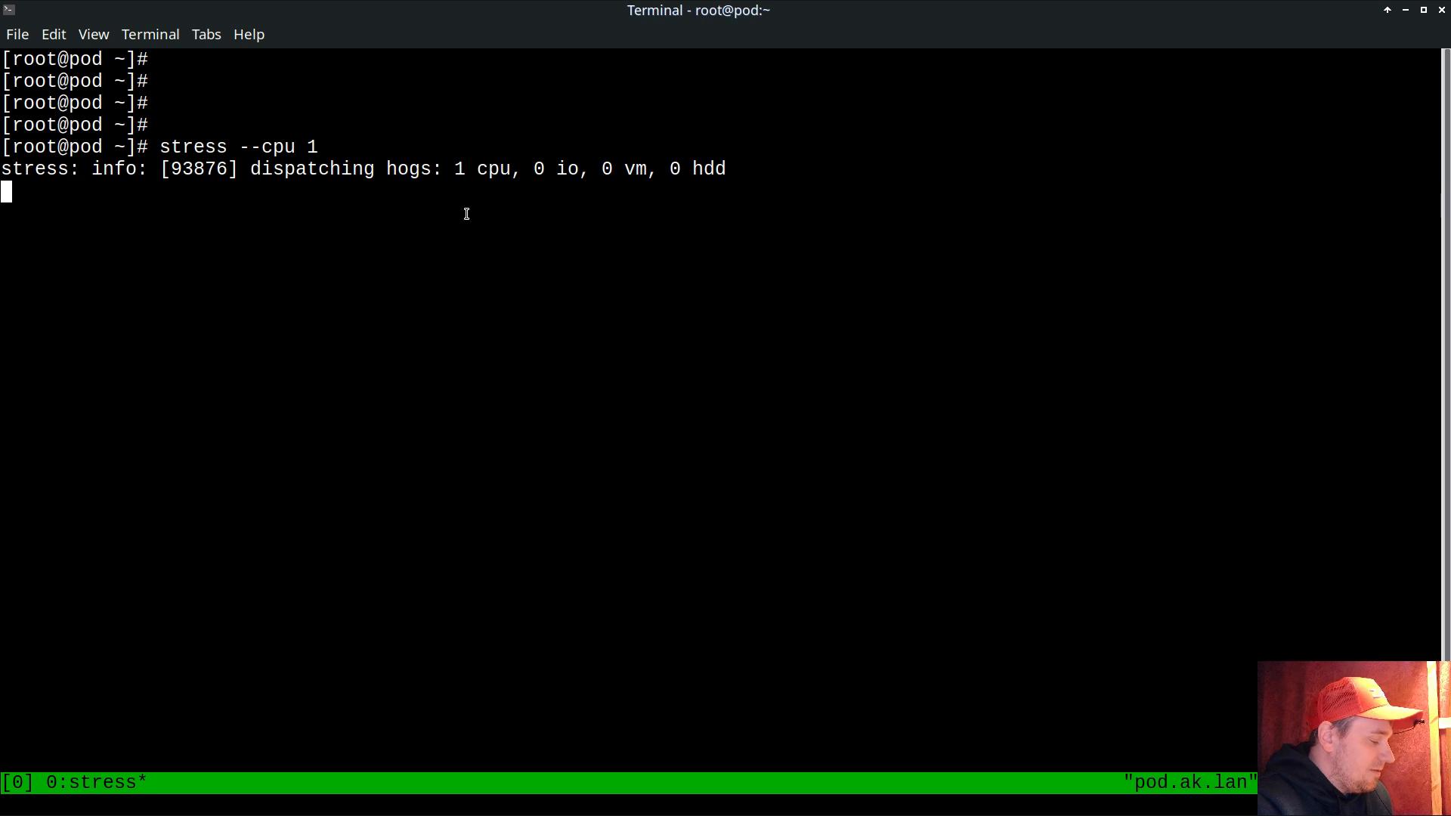
key(ctrl+b)
key(d)
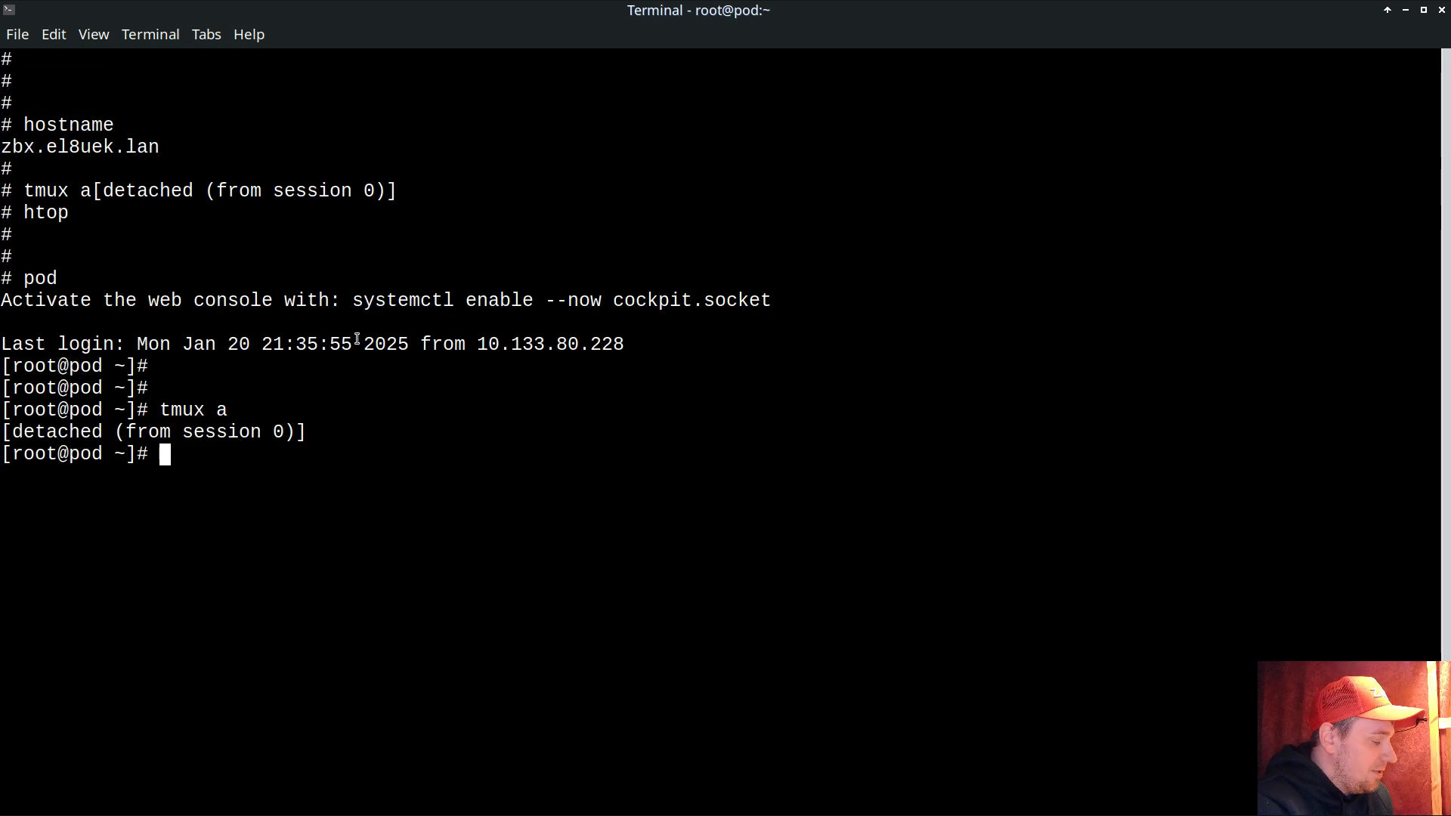
Step: Run top to check the stress process's CPU usage, then quit it
text(top)
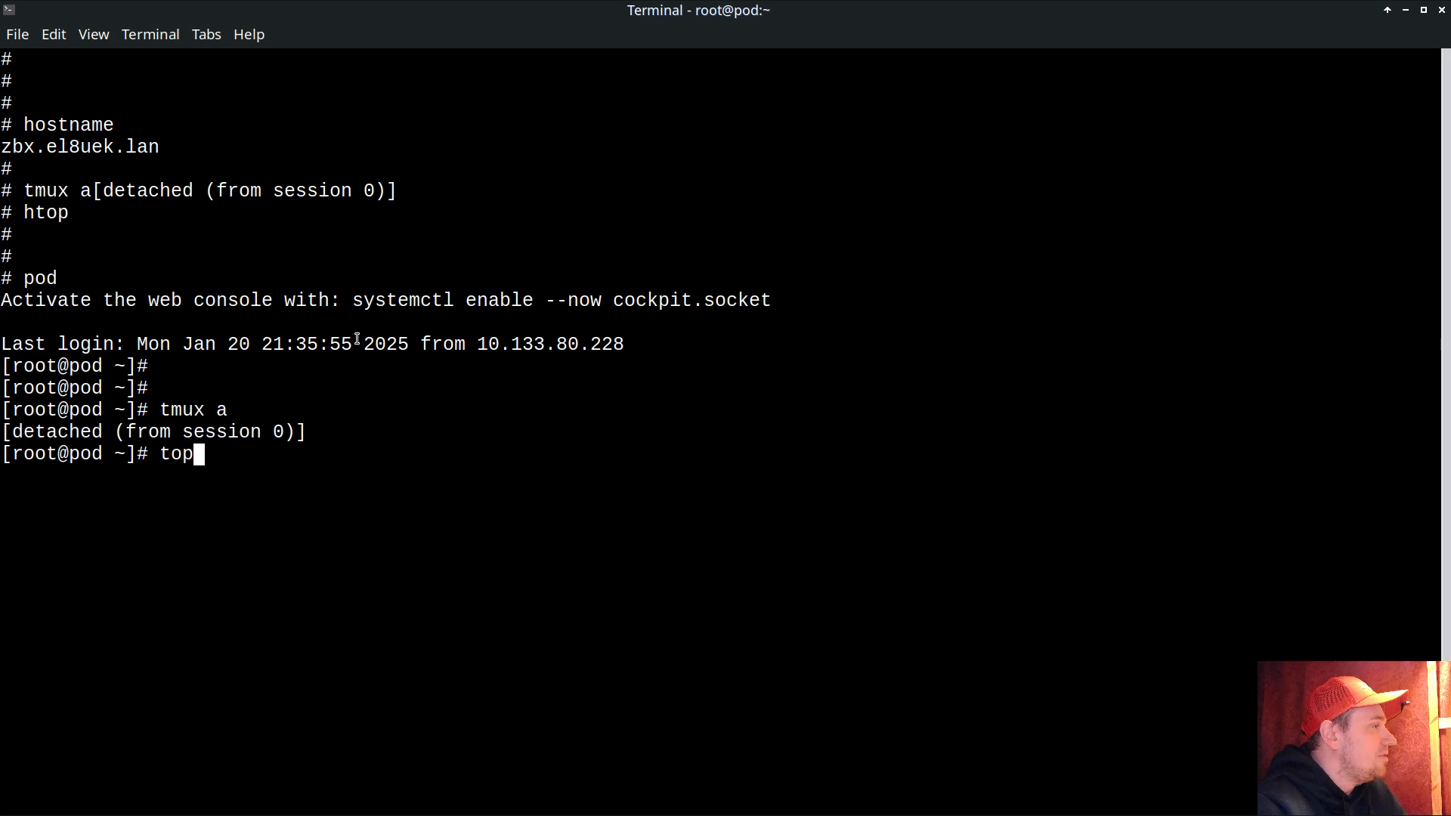
key(Return)
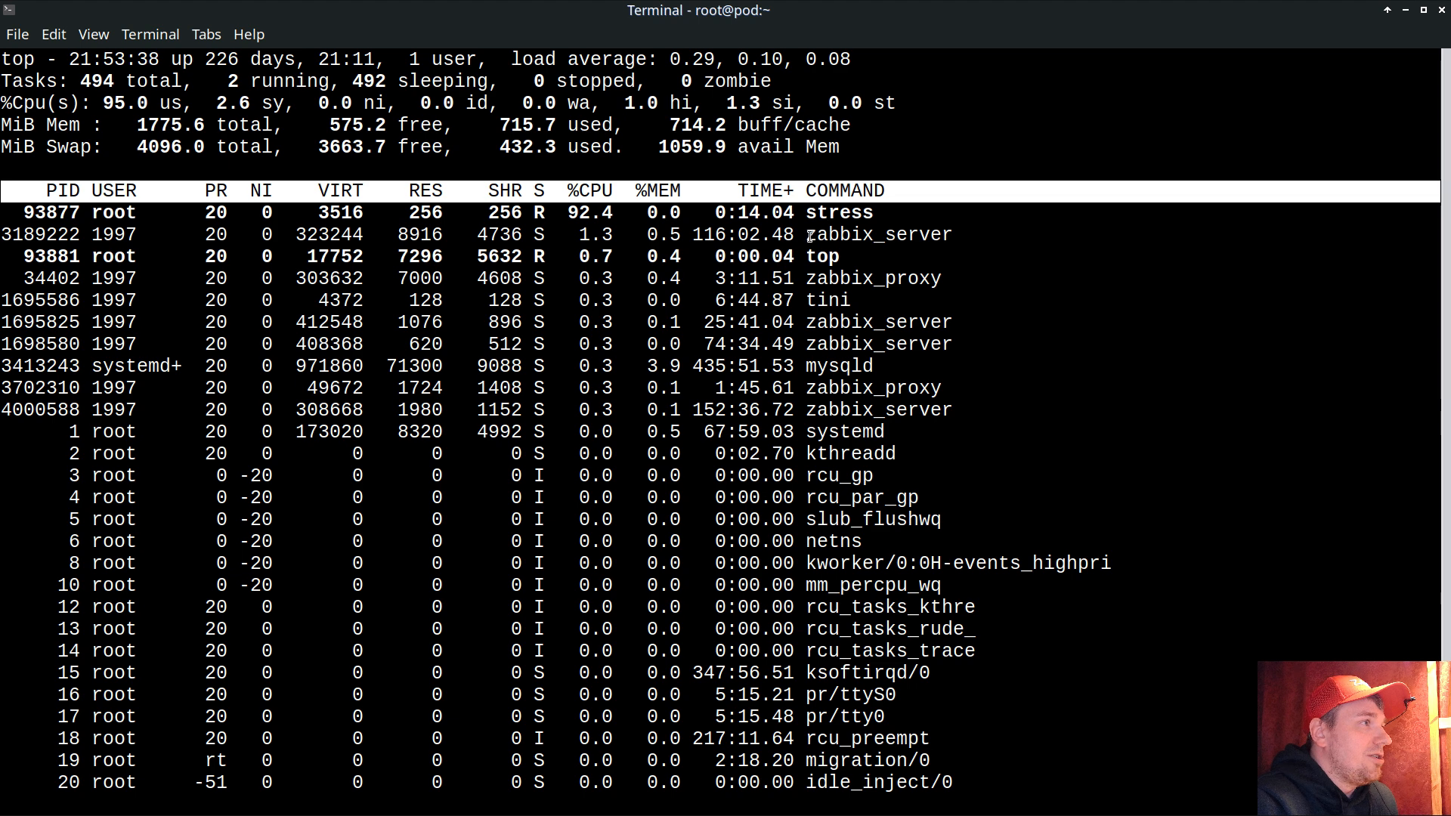
double_click(584, 213)
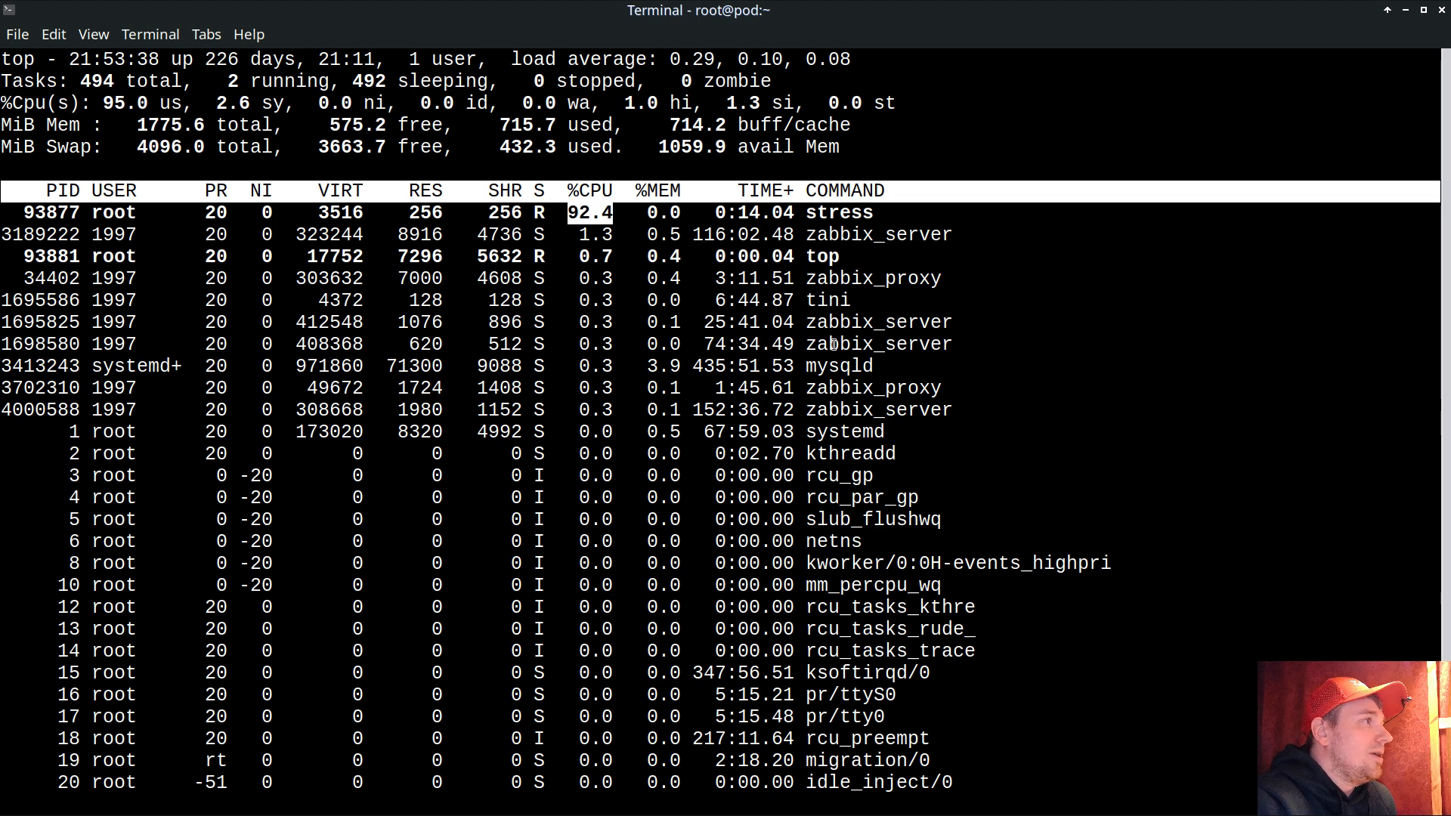
key(q)
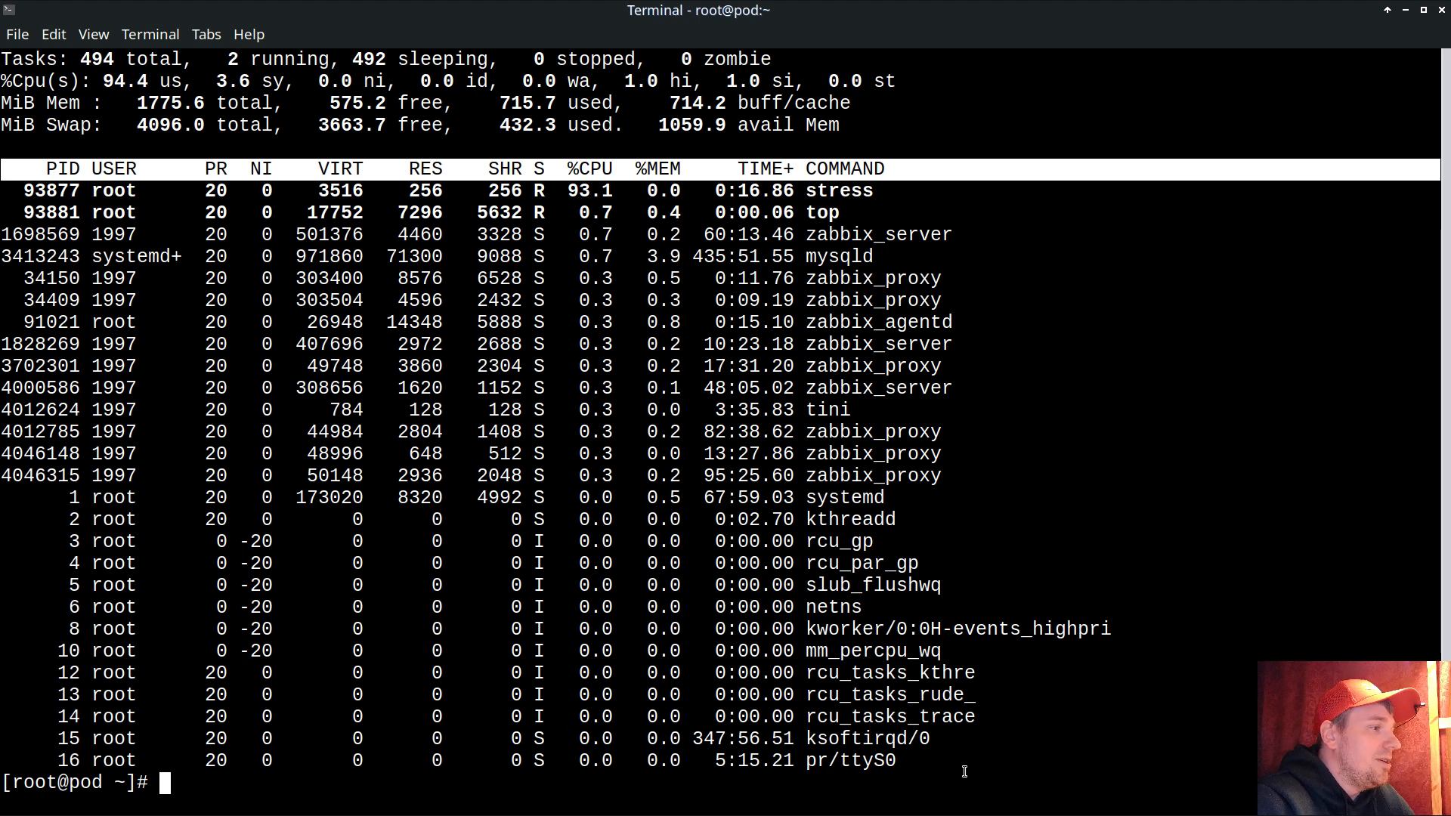
Step: Switch to the browser, open the new CPU increase VS trends problem's event details, examine its command, and return to the problem list
key(alt+Tab)
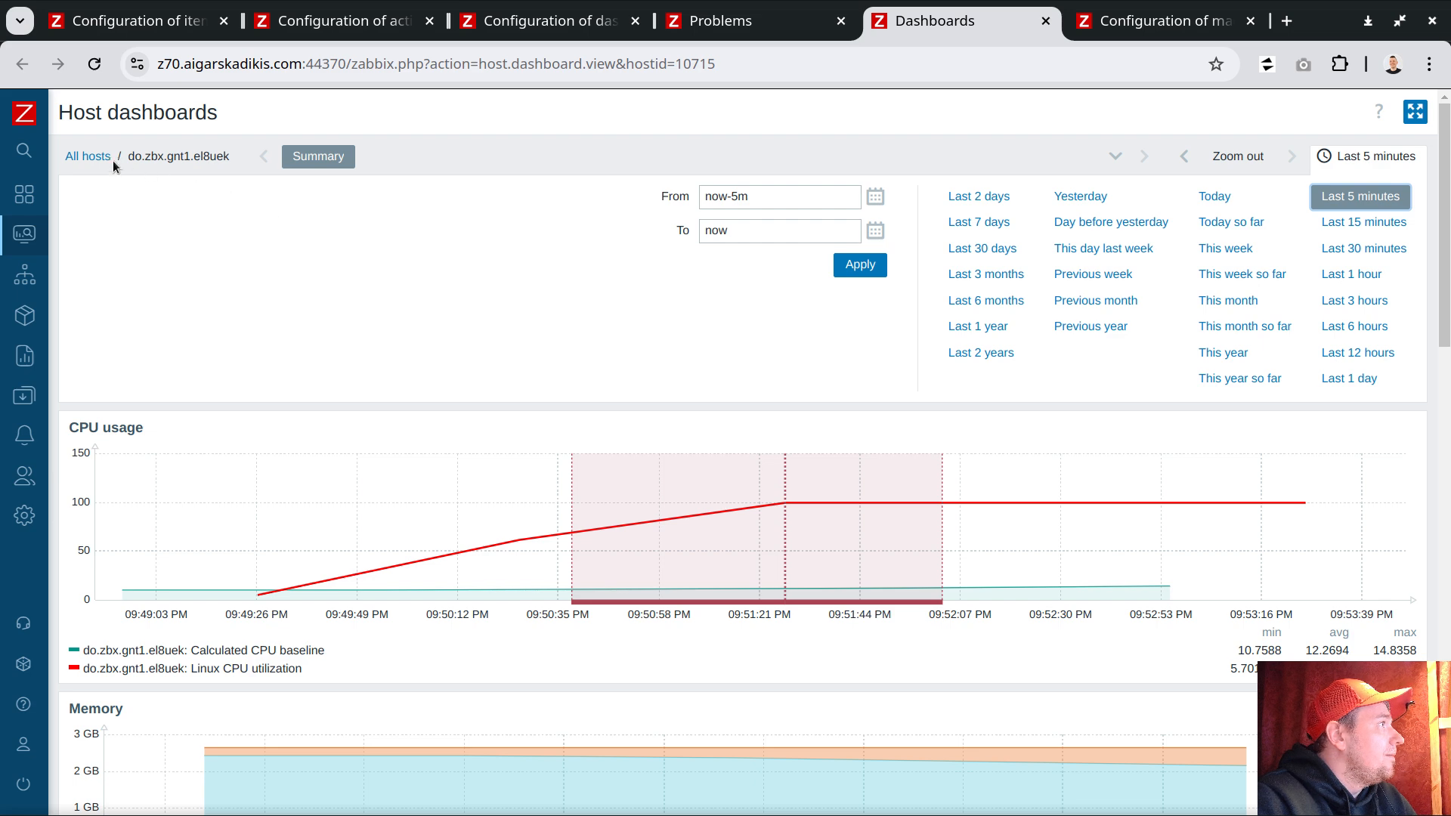
click(104, 157)
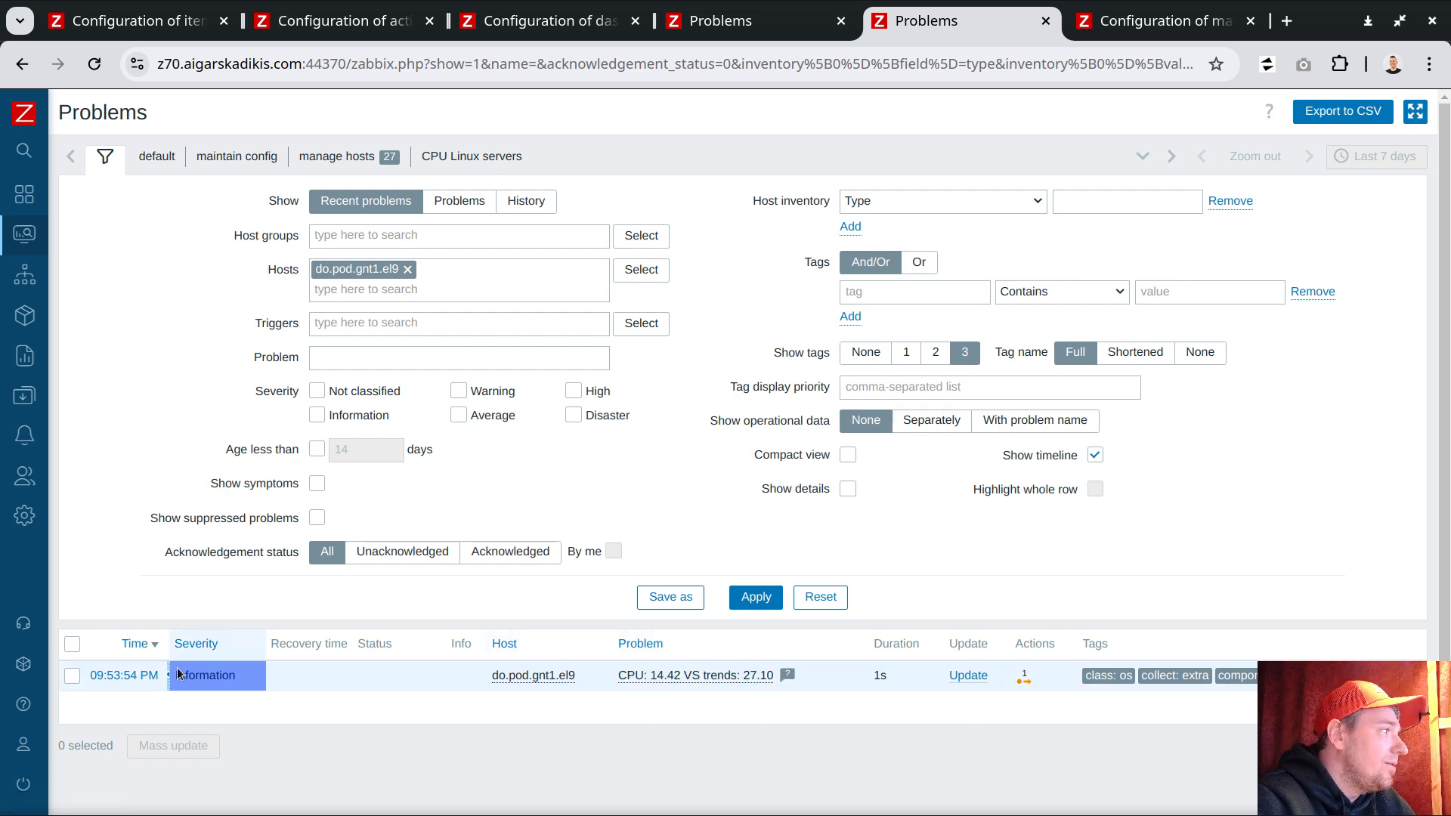
click(150, 676)
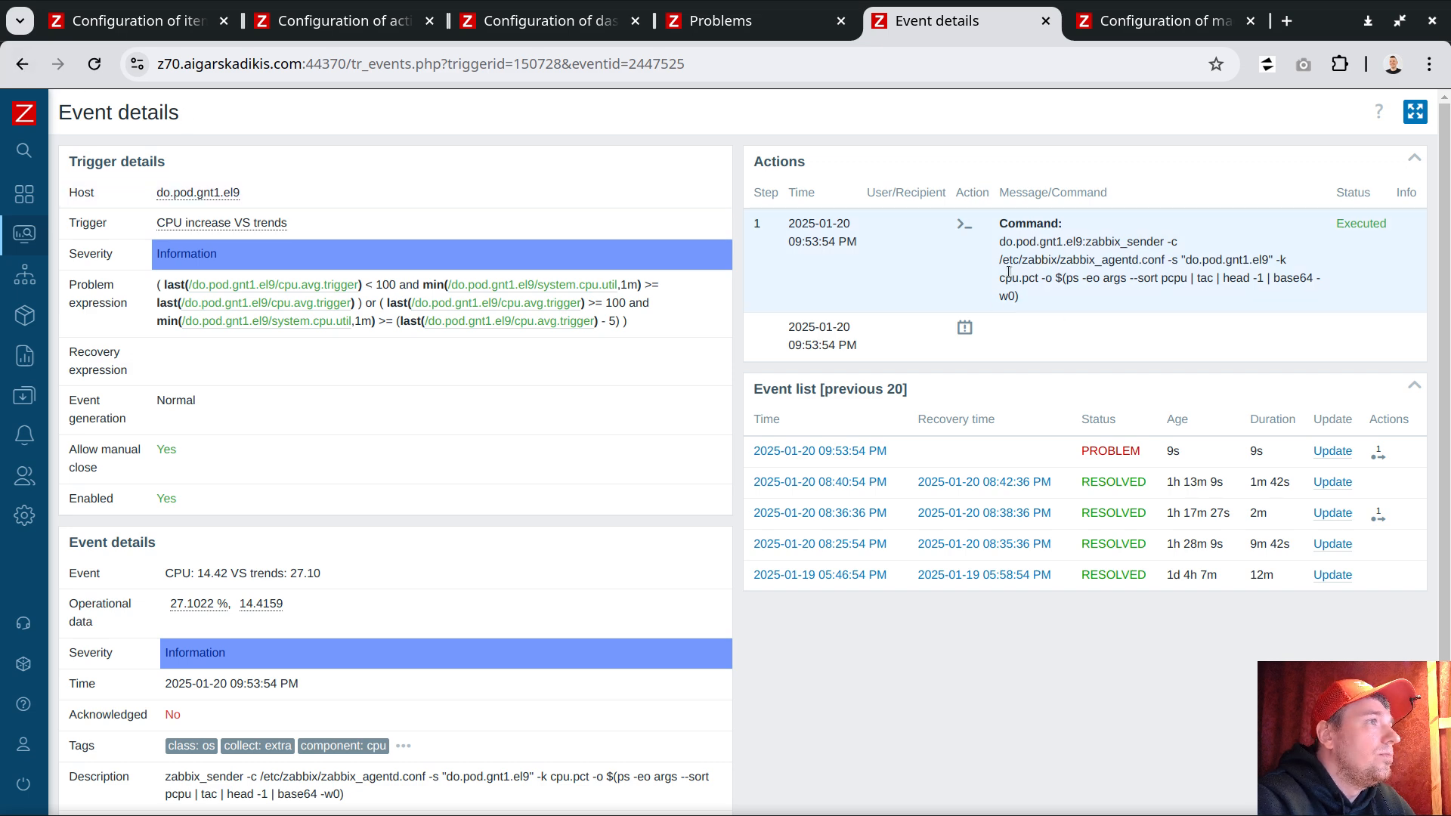
drag(1168, 239, 1171, 240)
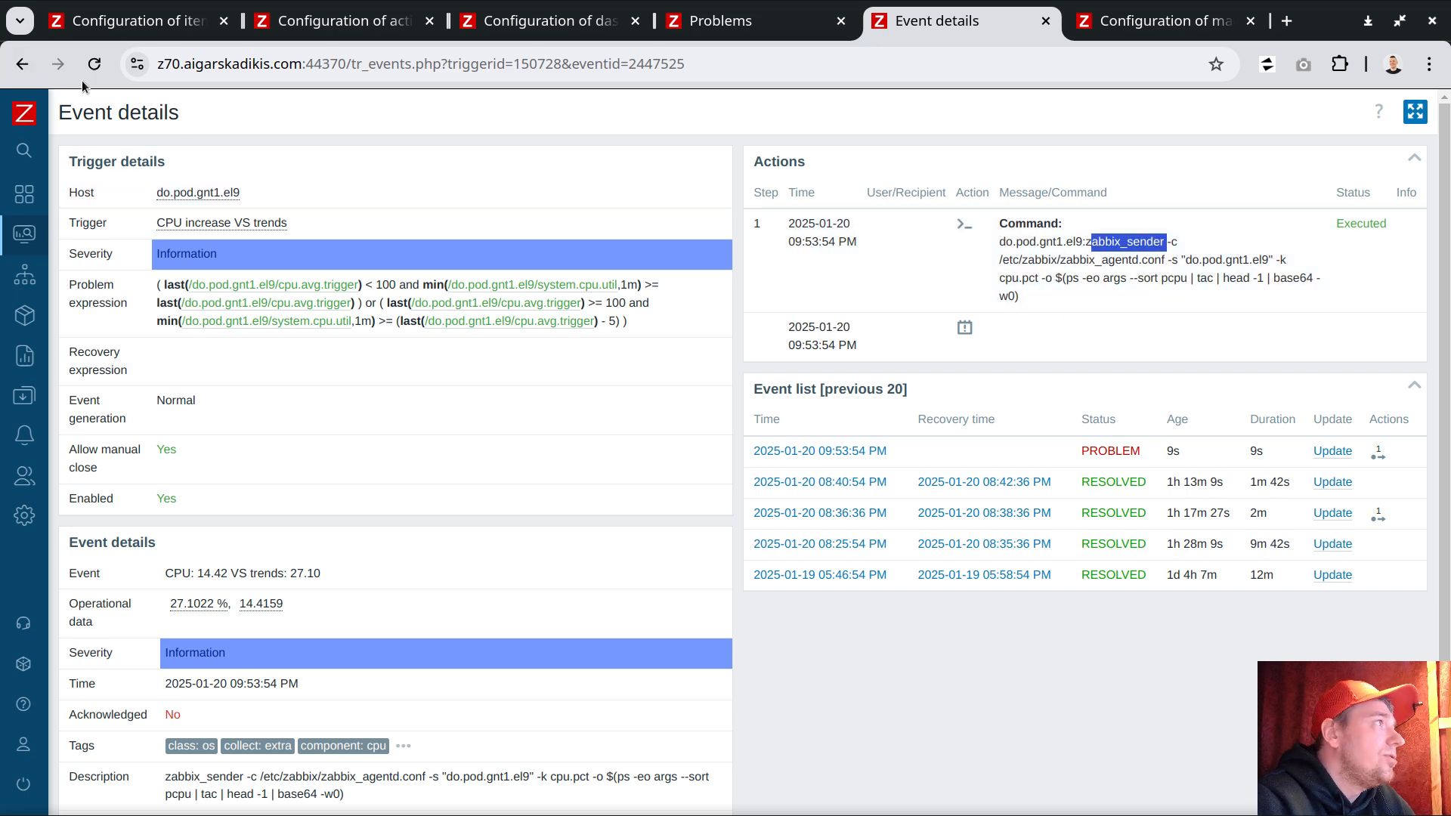
click(20, 63)
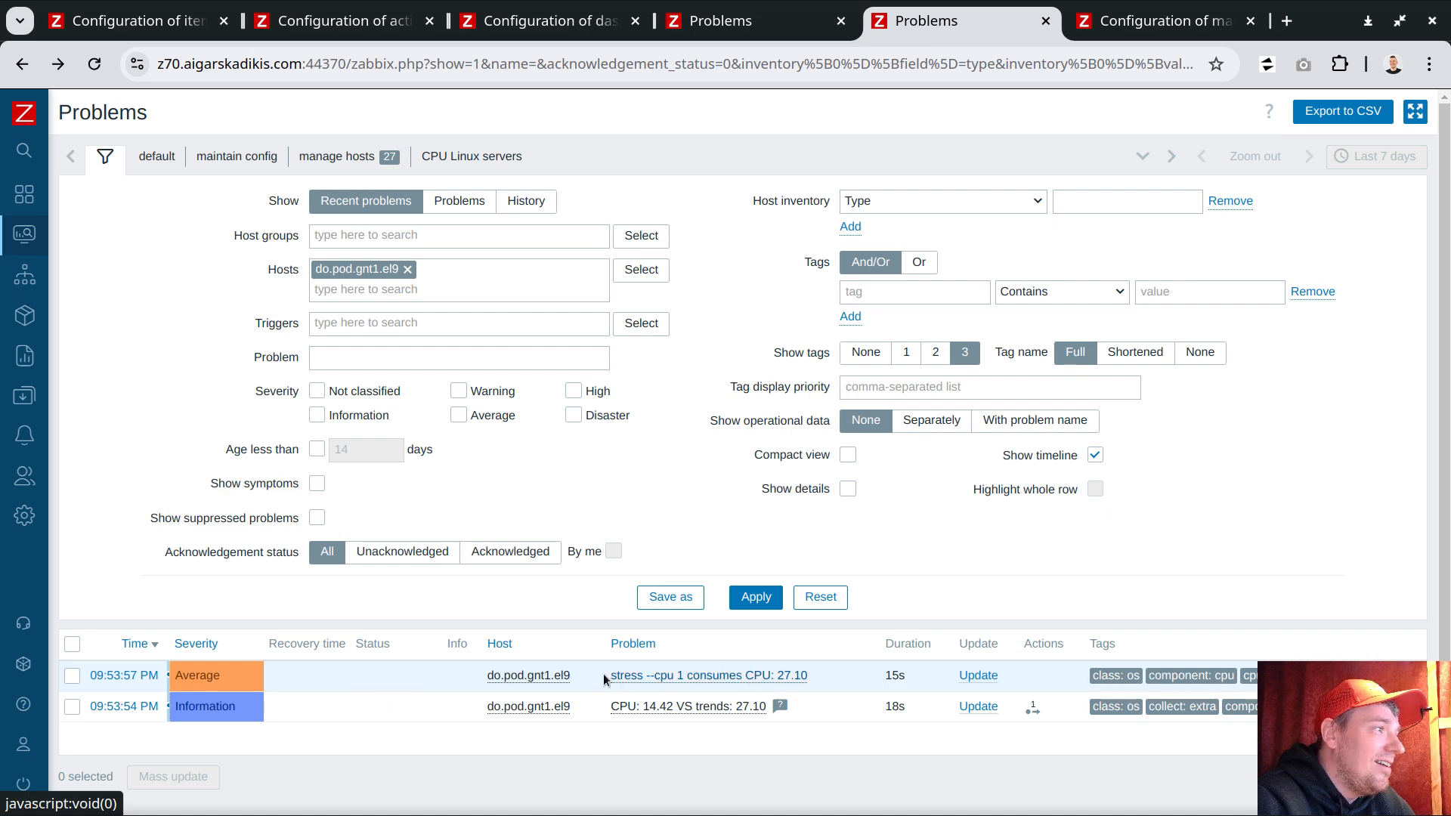
drag(604, 676, 745, 676)
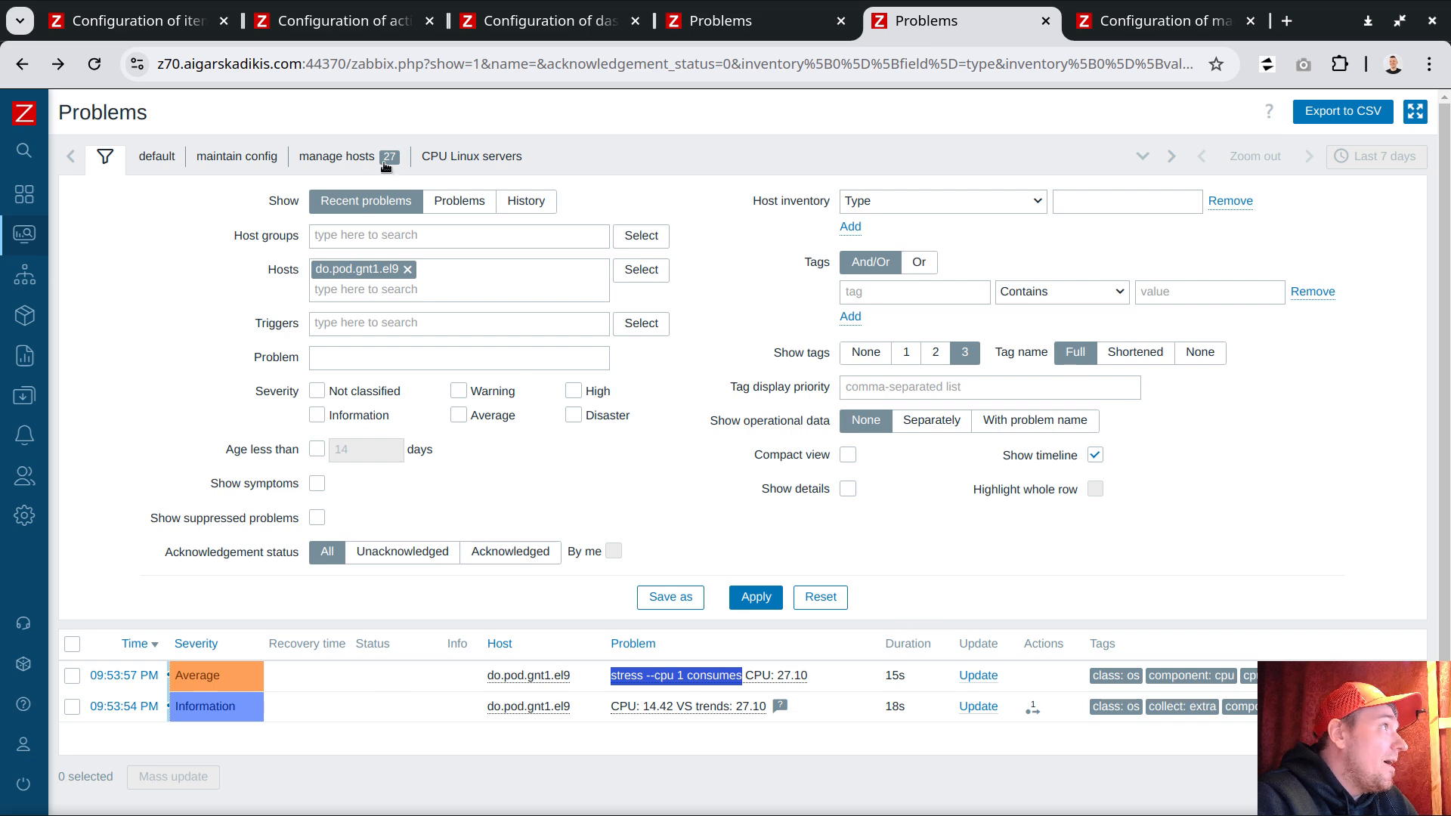
Step: In the template's items list, open the cpu.pct item's triggers and examine their names, severities and expressions
click(136, 21)
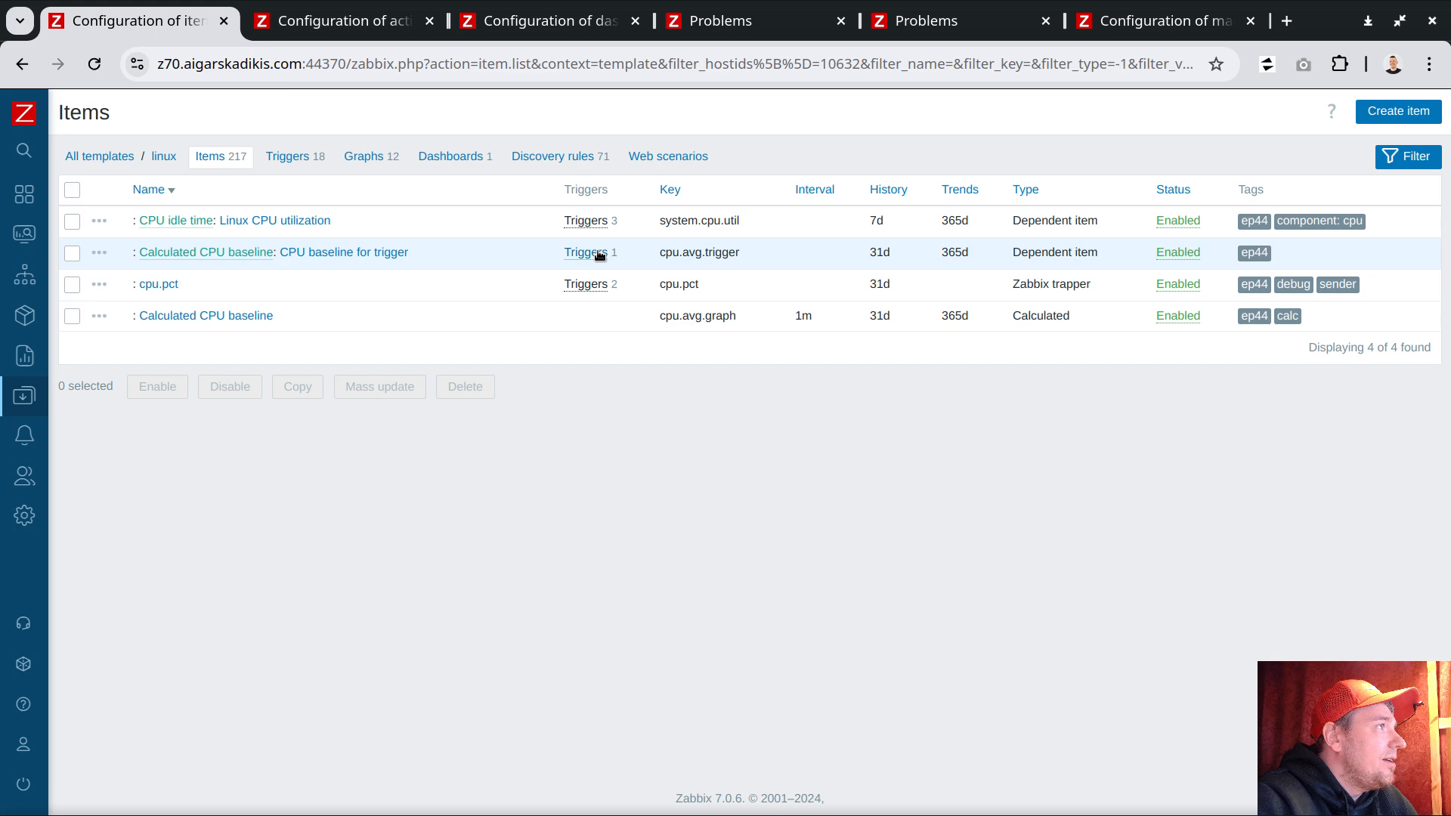
click(587, 220)
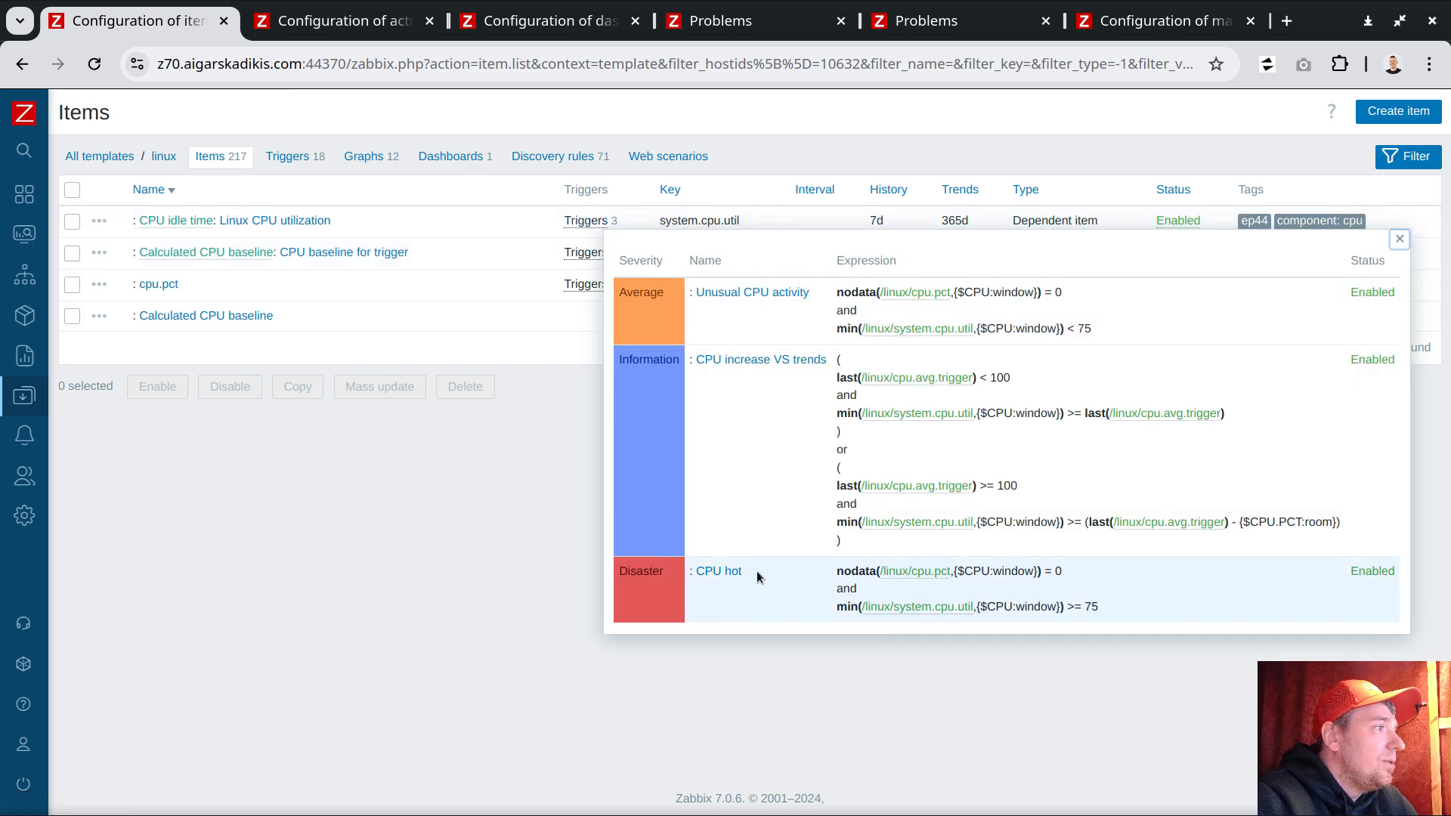
drag(758, 577, 693, 572)
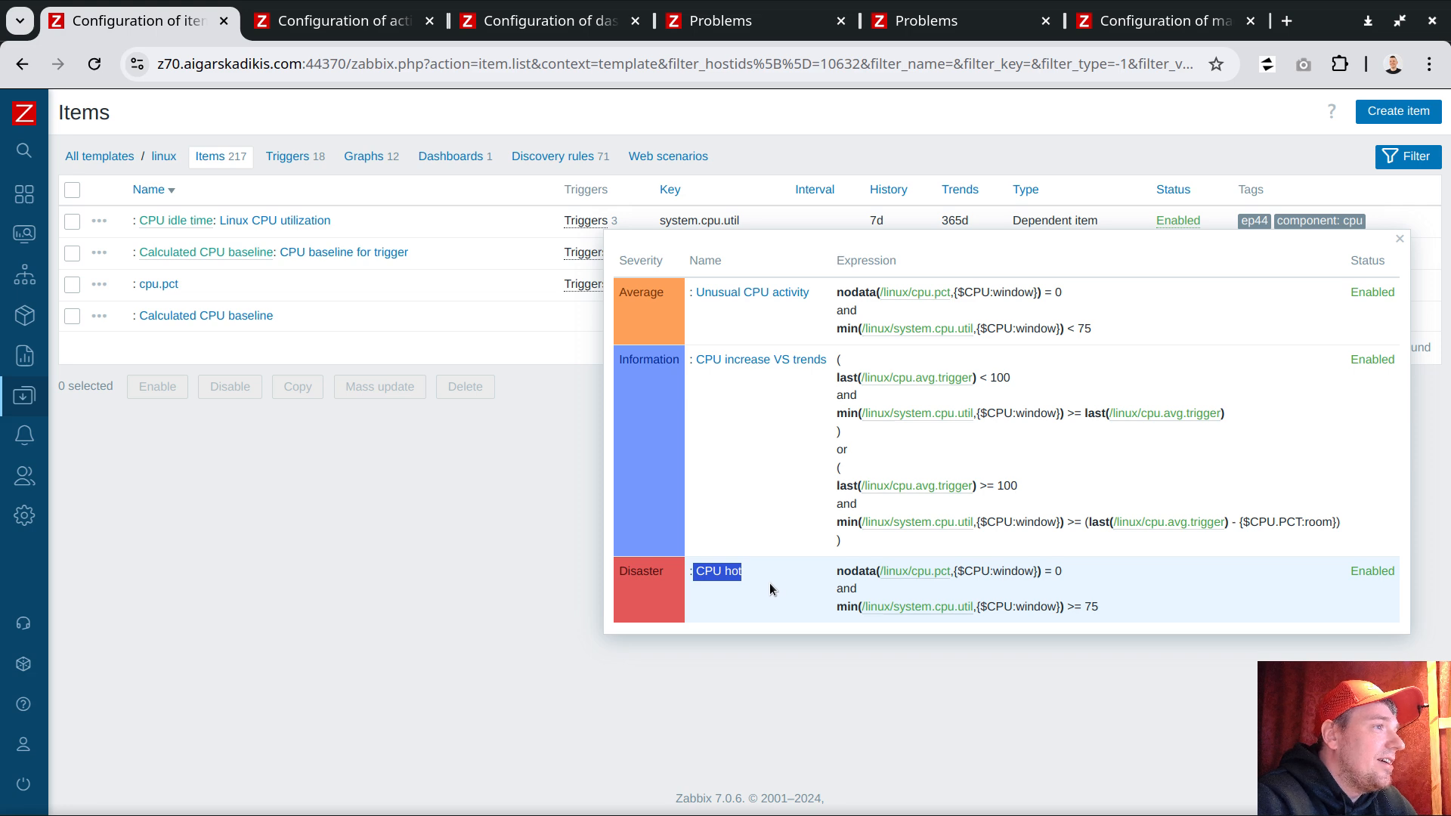
drag(810, 293, 703, 291)
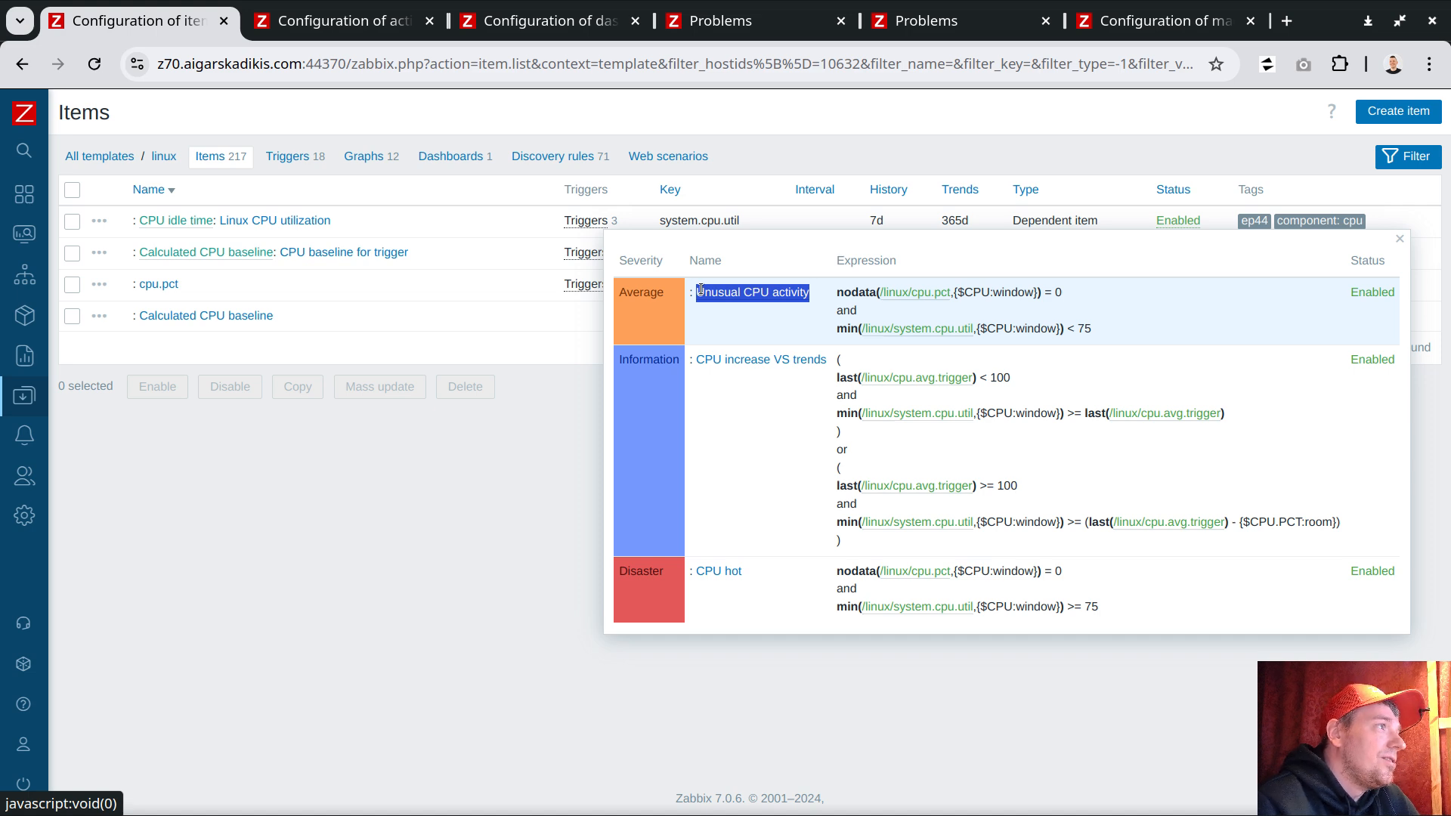
drag(701, 290, 624, 291)
double_click(625, 291)
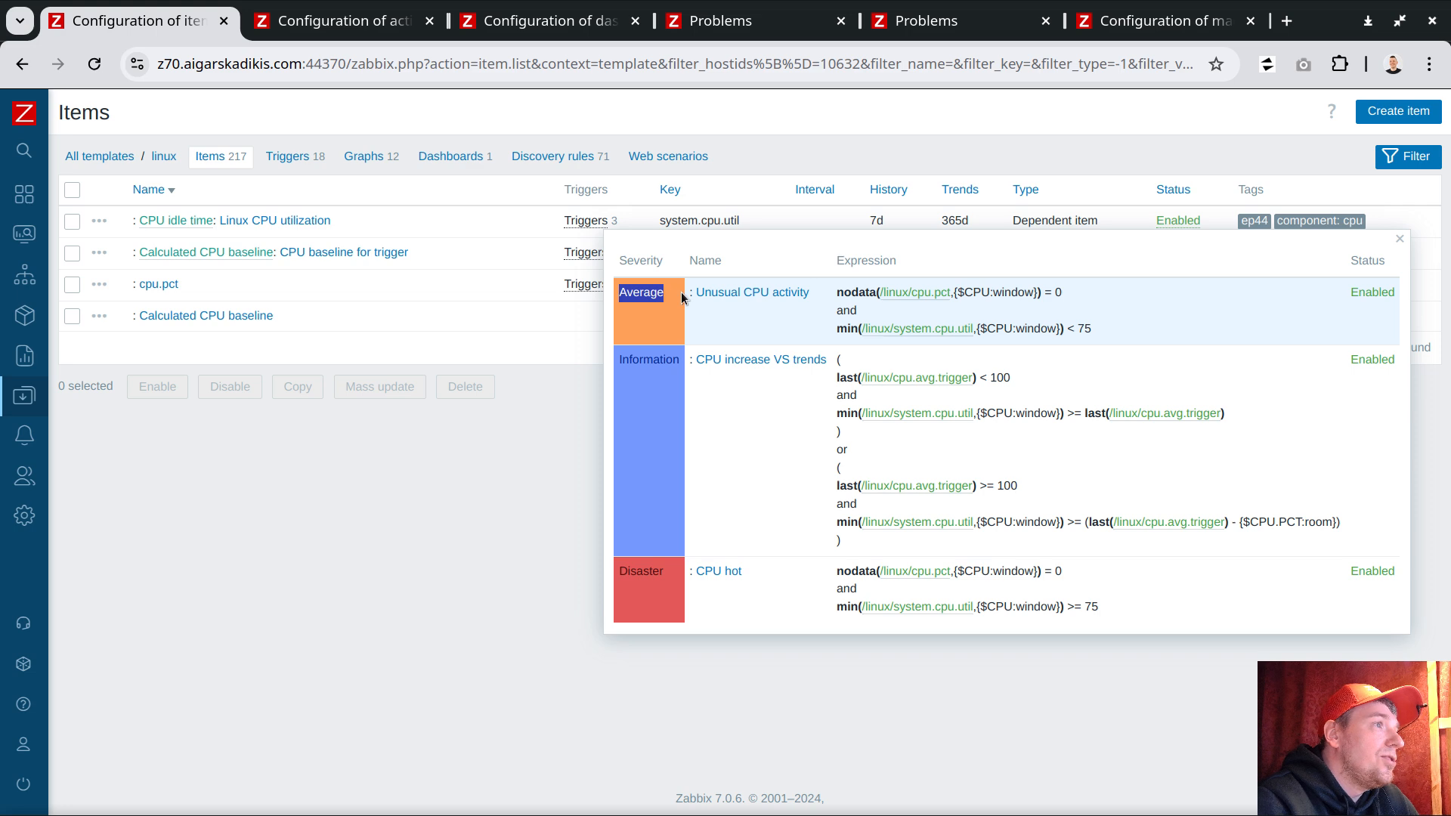